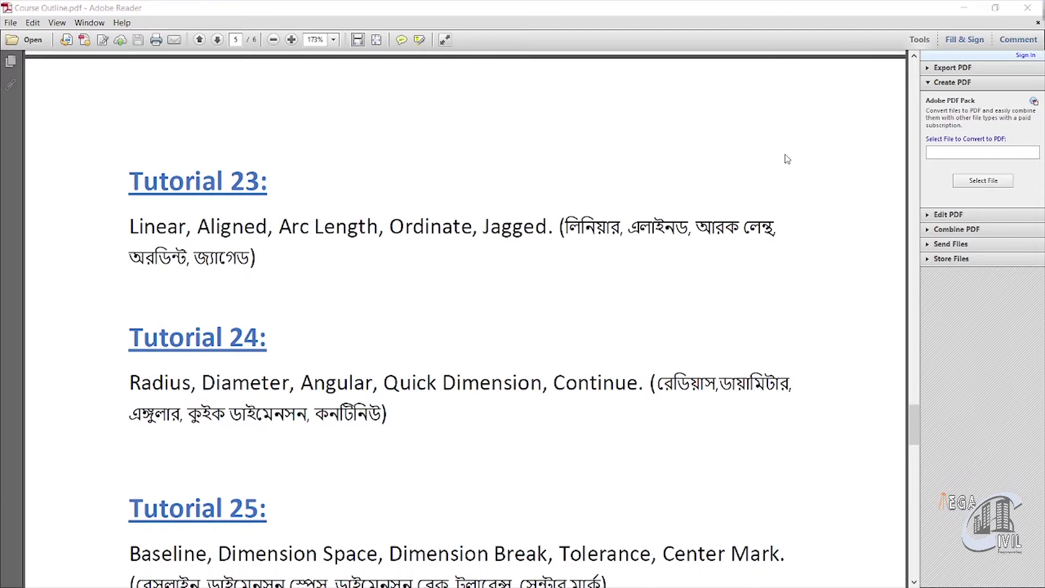
Minimise the open windows and open "7. Civil Drawing _Bhanga 4.pdf" from the Design\Bhanga 4.2 folder on the My Work (D:) drive
key("alt+Tab")
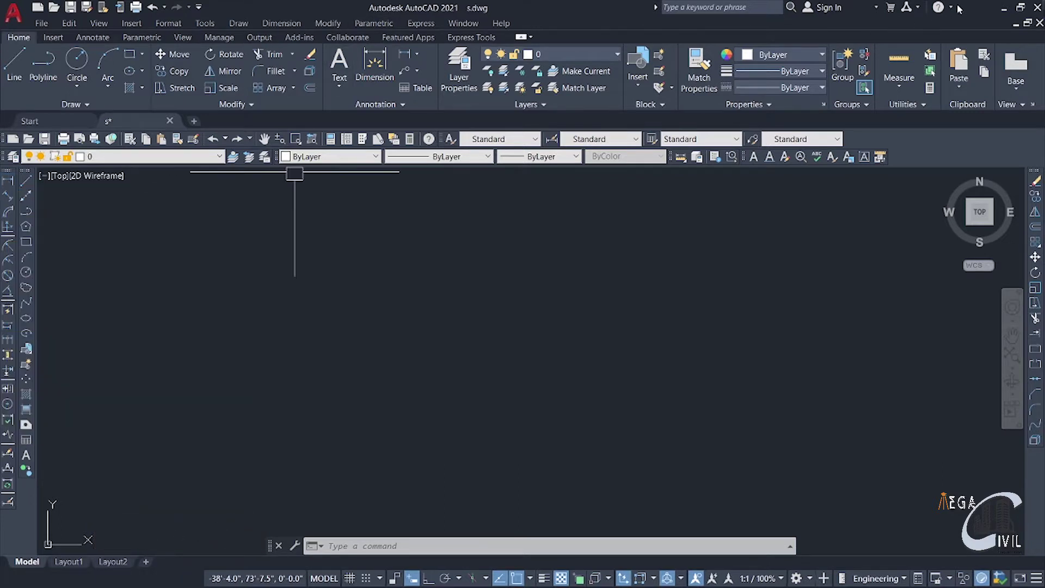
left_click(1004, 8)
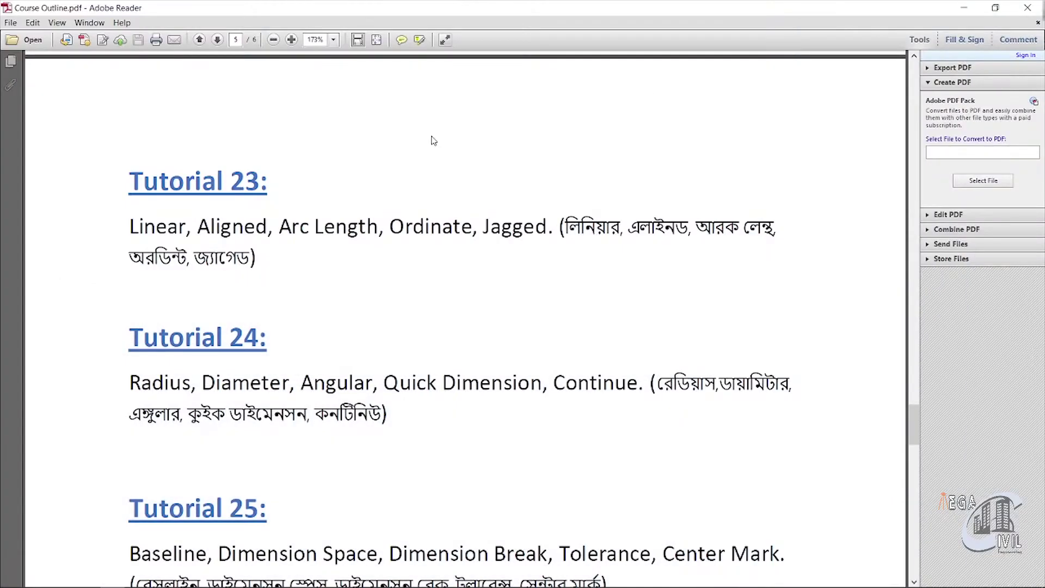
left_click(964, 7)
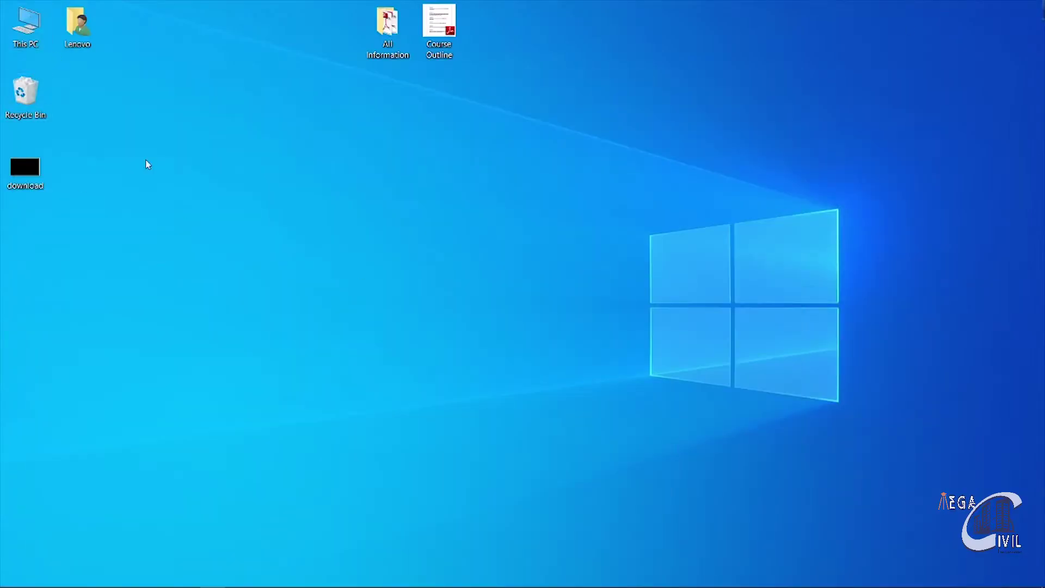
key("super+e")
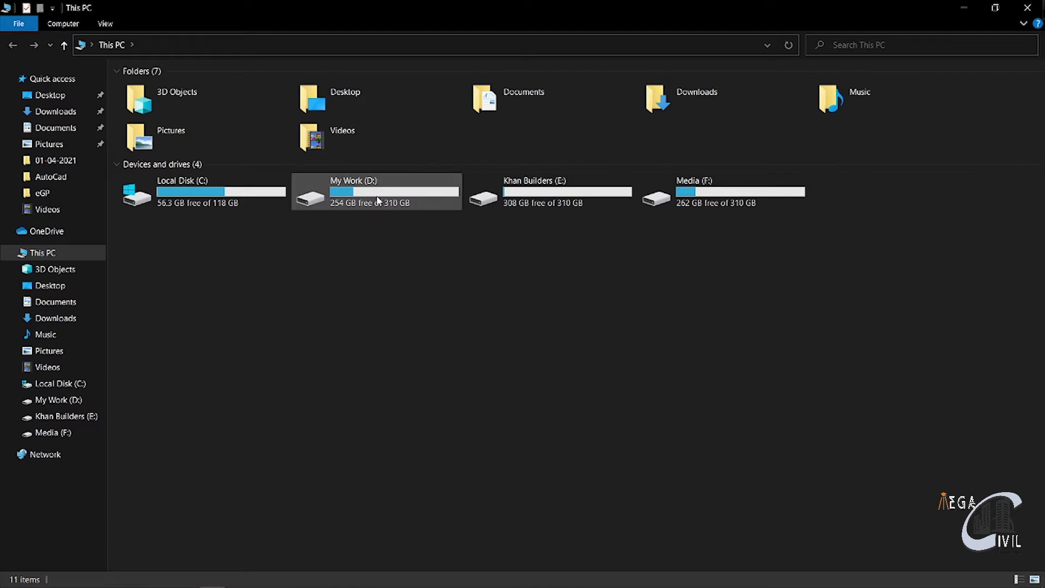
double_click(345, 191)
double_click(171, 141)
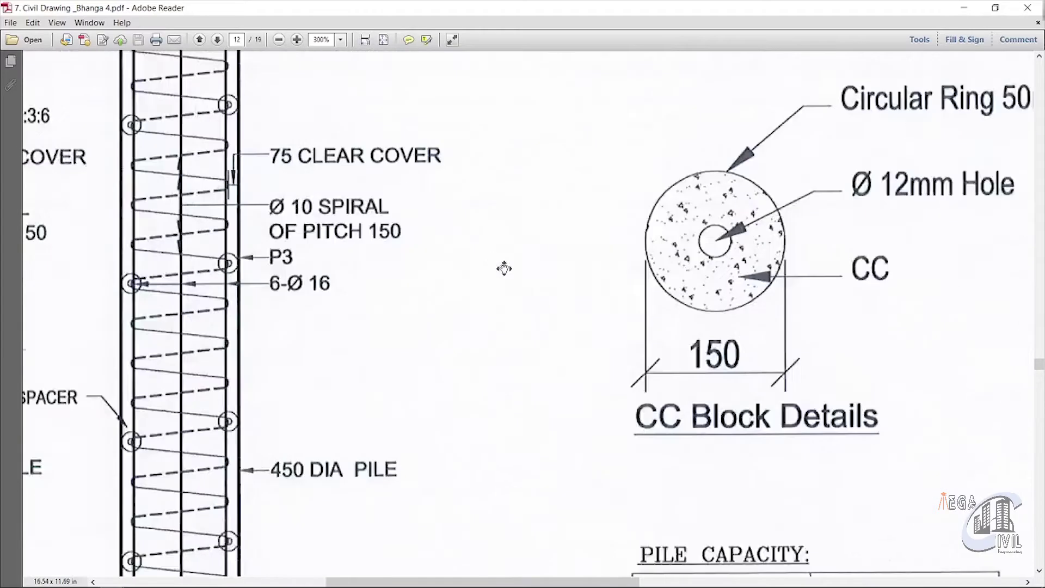
Examine how the column, grade beam, pile cap and pile details are dimensioned in the long section for PC3
scroll(504, 267, "down", 5)
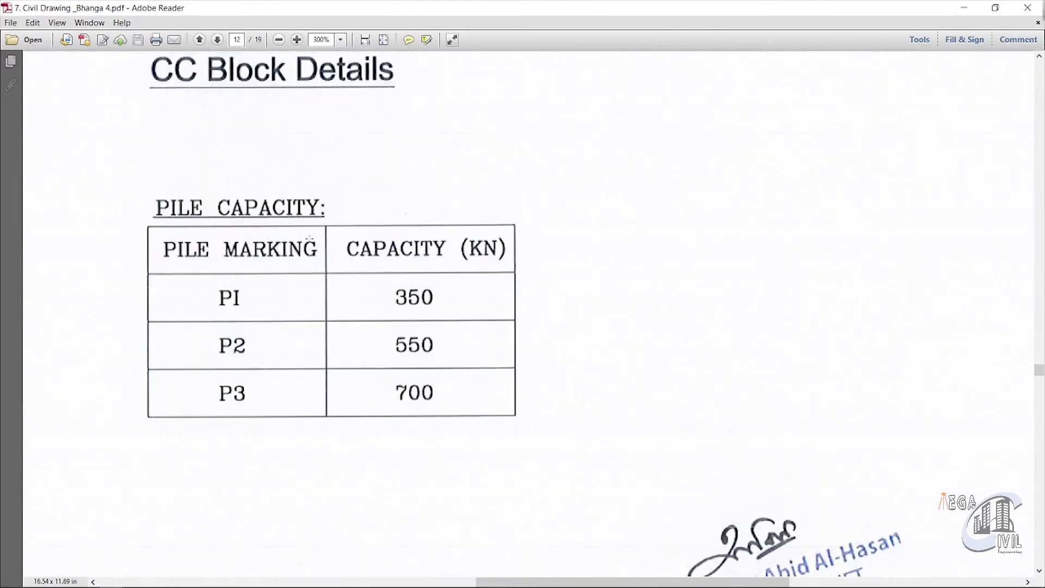
mouse_move(429, 395)
middle_mouse_down()
mouse_move(198, 346)
mouse_move(266, 335)
middle_mouse_up()
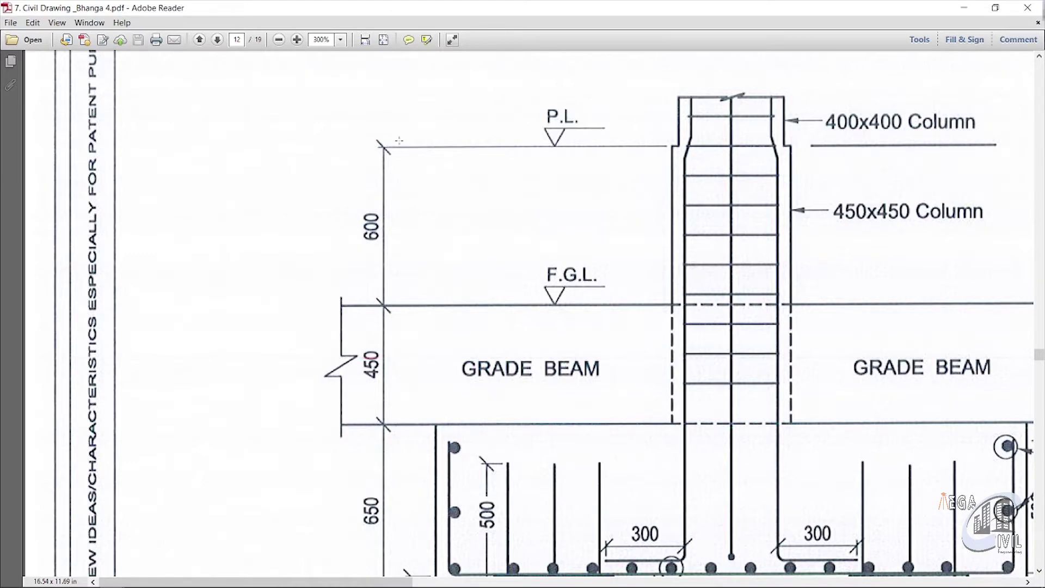
scroll(399, 141, "down", 7)
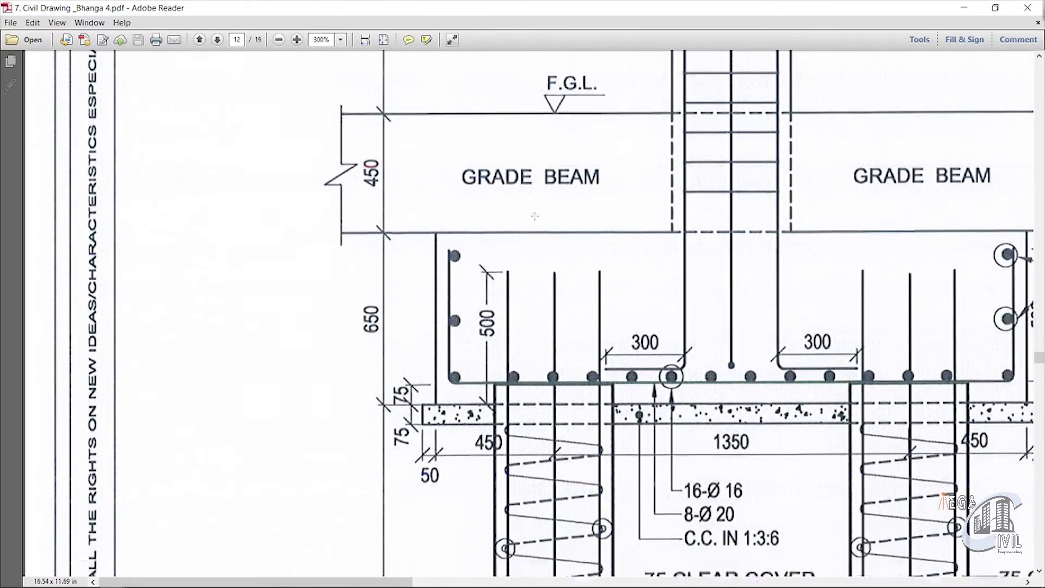
scroll(534, 216, "down", 1)
scroll(377, 299, "down", 6)
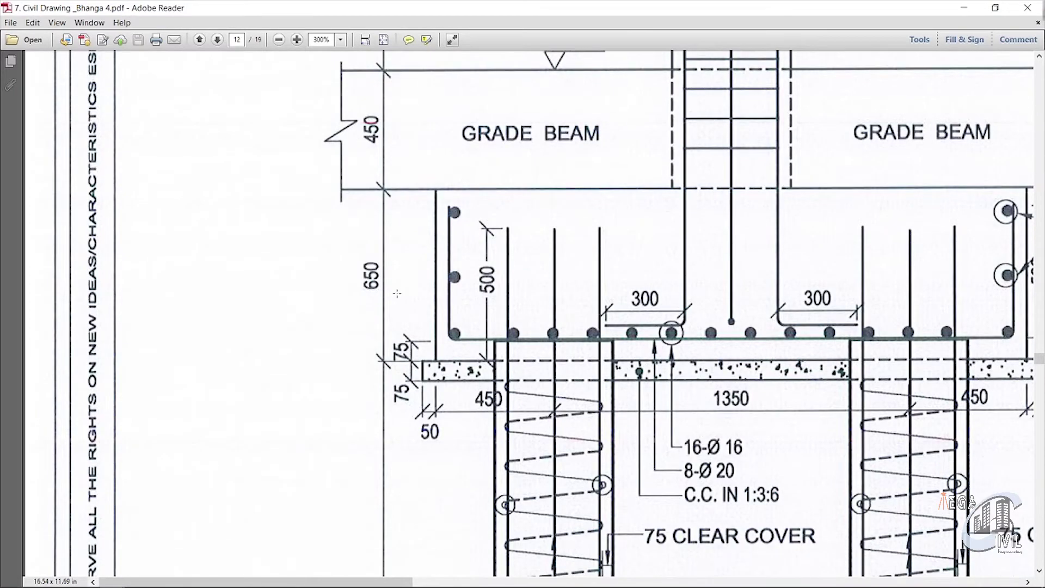
scroll(377, 300, "down", 2)
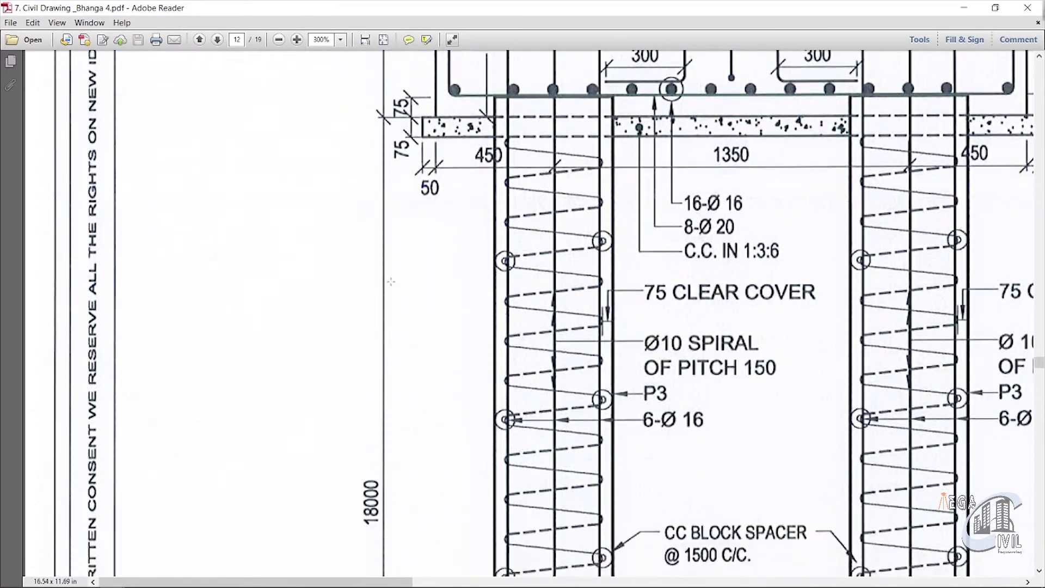
scroll(381, 283, "up", 4)
scroll(384, 288, "up", 3)
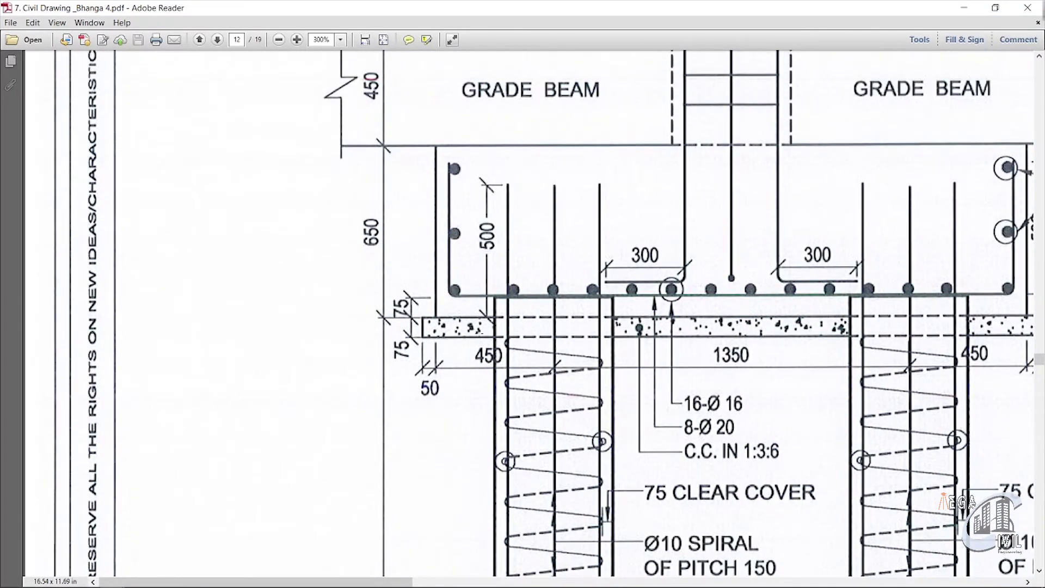
scroll(468, 373, "down", 2)
scroll(468, 372, "down", 6)
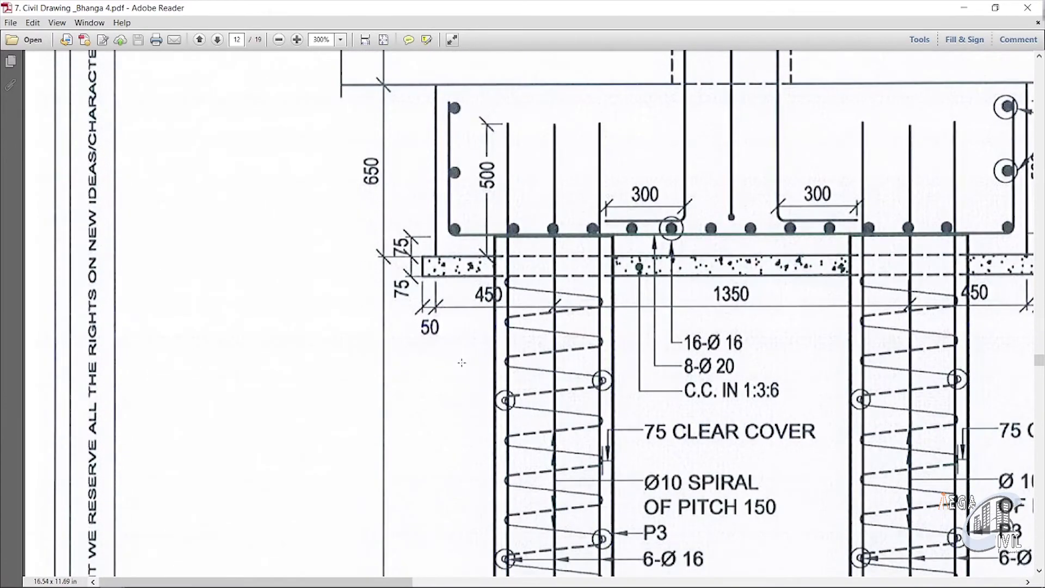
scroll(480, 324, "down", 5)
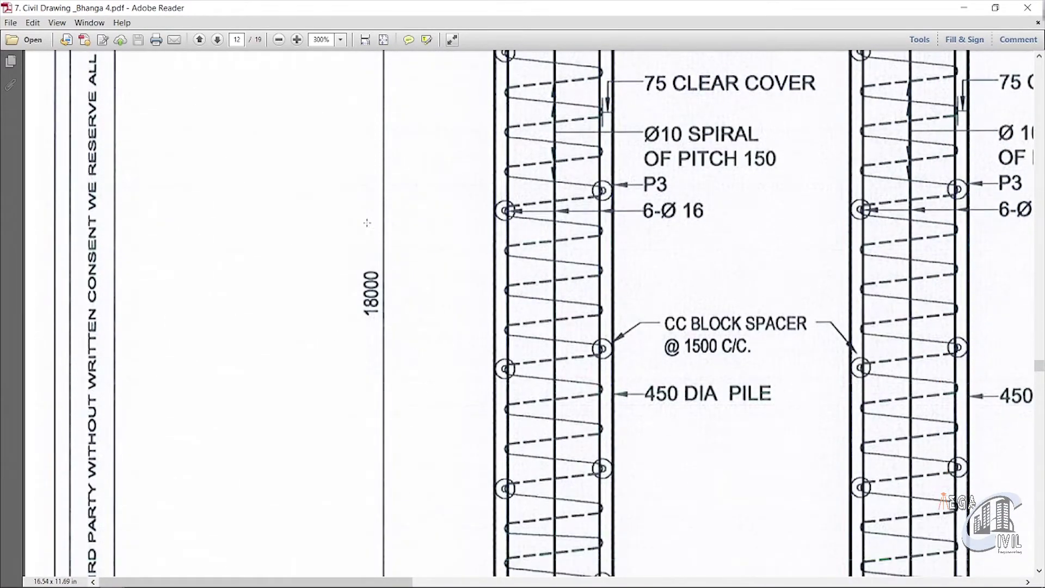
Examine the overall pile length dimension, the pile tip dimension and the dimensioned plan of pile cap PC3
mouse_move(367, 223)
left_mouse_down()
mouse_move(415, 331)
mouse_move(369, 335)
mouse_move(370, 319)
left_mouse_up()
scroll(413, 279, "down", 1)
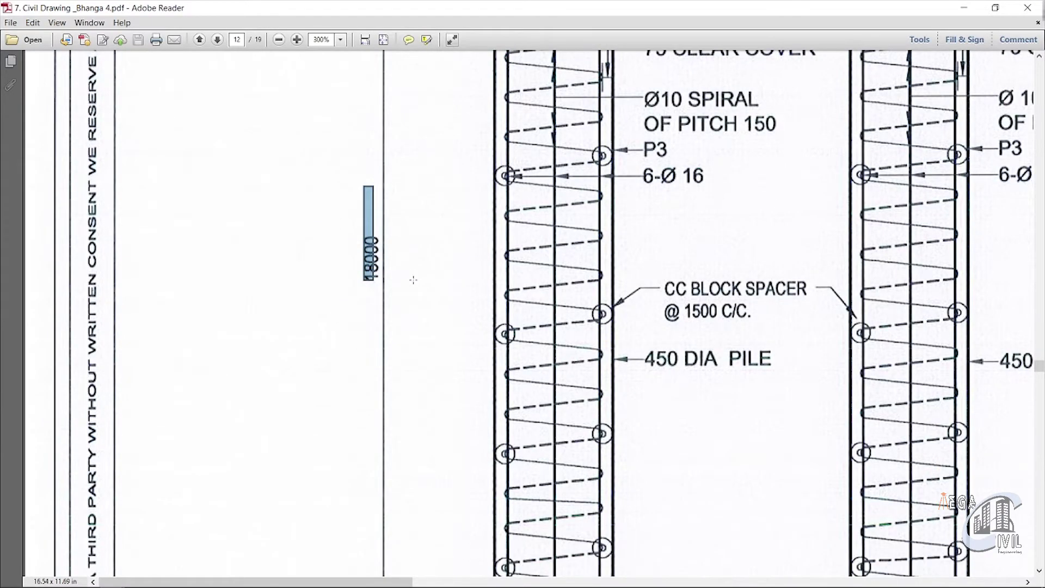
key("ctrl+a")
left_click(320, 313)
scroll(402, 273, "down", 4)
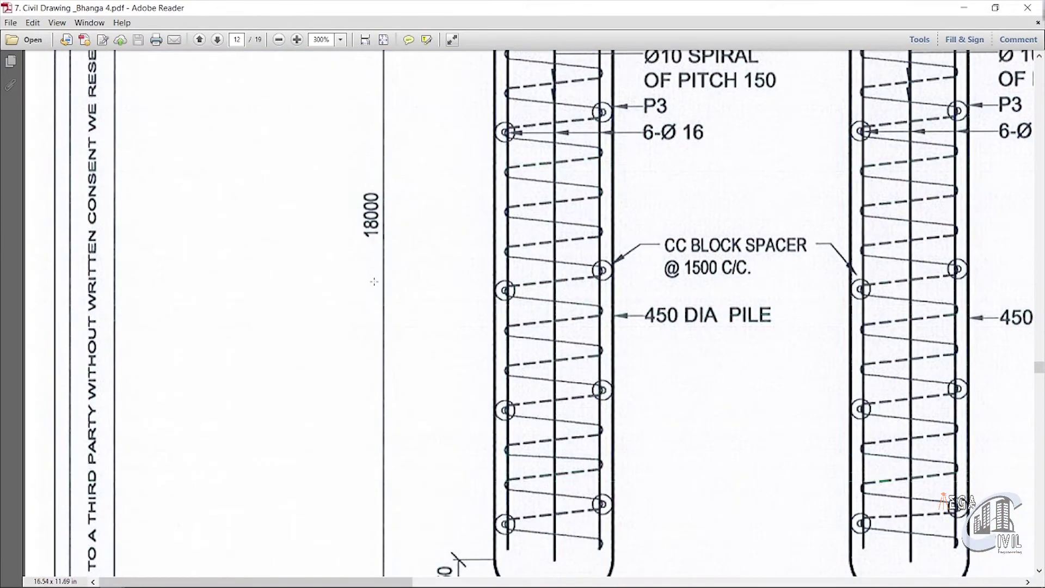
scroll(453, 271, "down", 4)
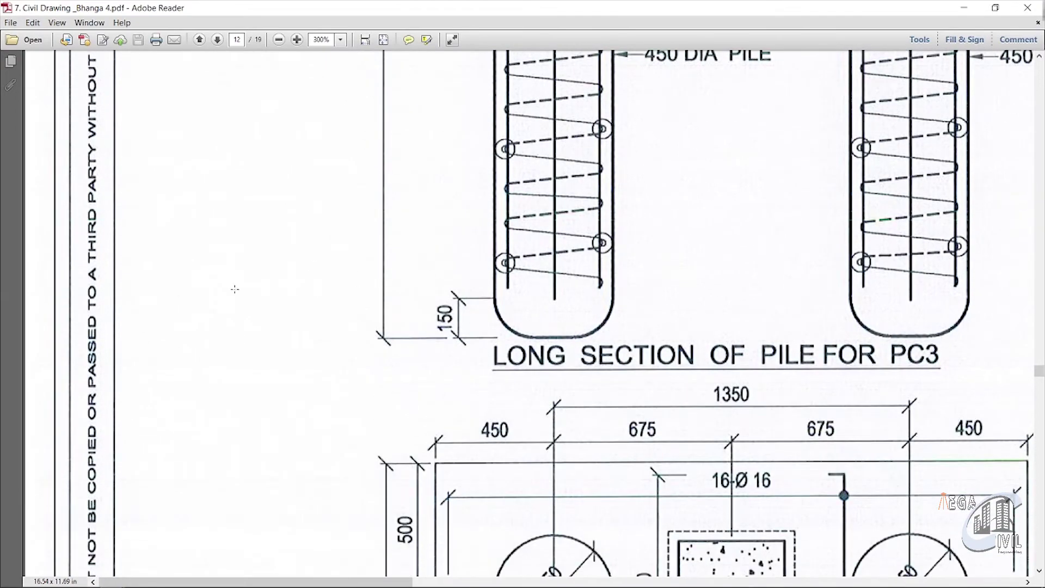
scroll(259, 281, "down", 6)
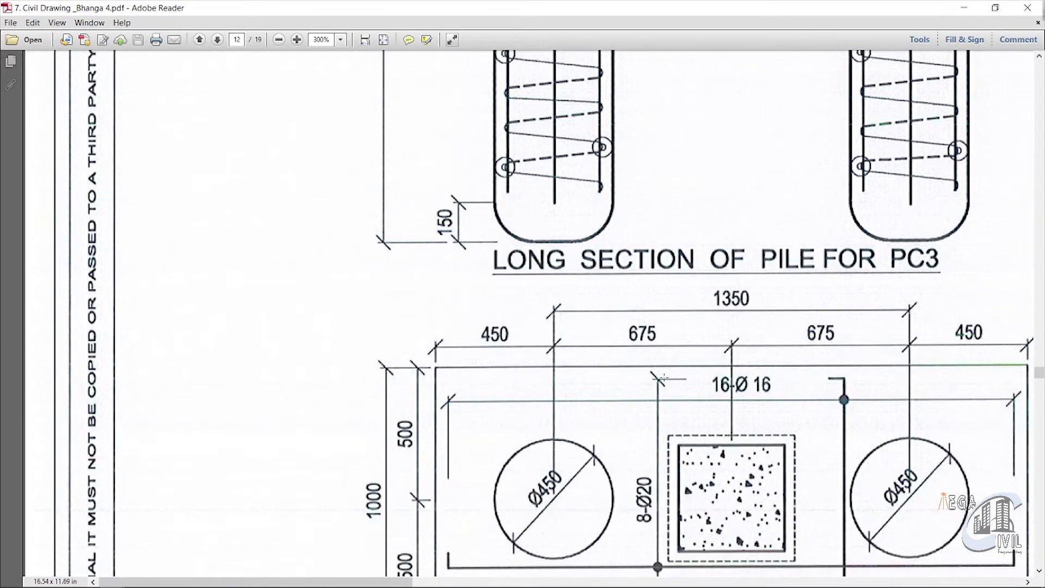
scroll(854, 278, "down", 4)
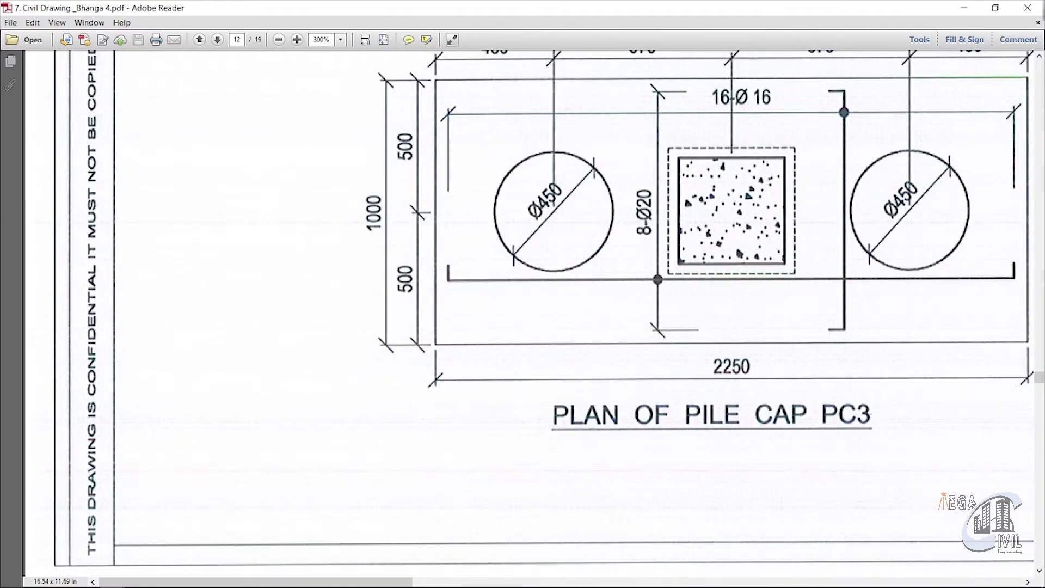
Review the dimensions from the pile cap plan back up to the pile section, and close the PDF and its folder
scroll(492, 169, "up", 3)
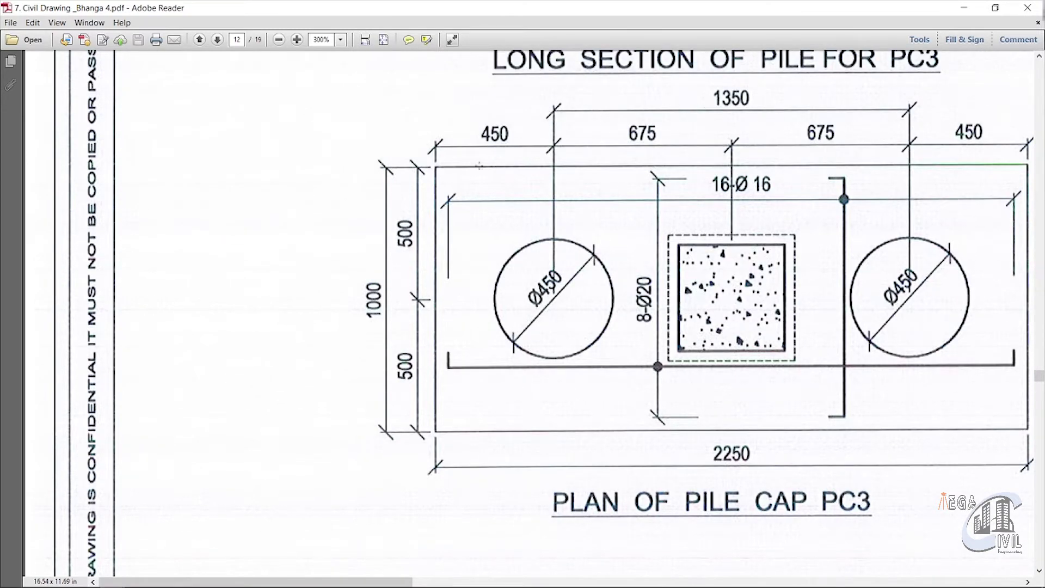
scroll(528, 311, "up", 8)
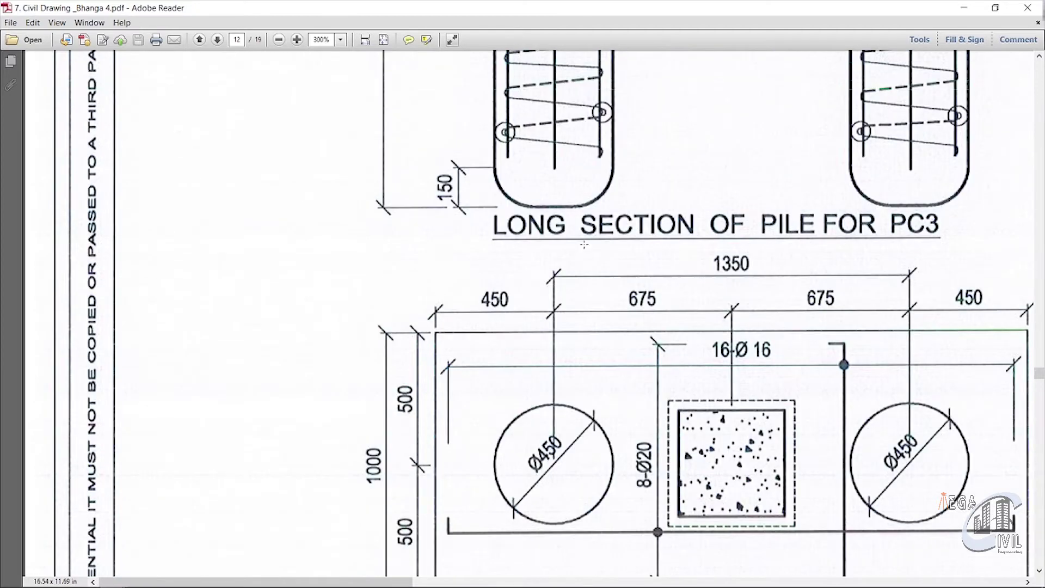
scroll(638, 225, "up", 5)
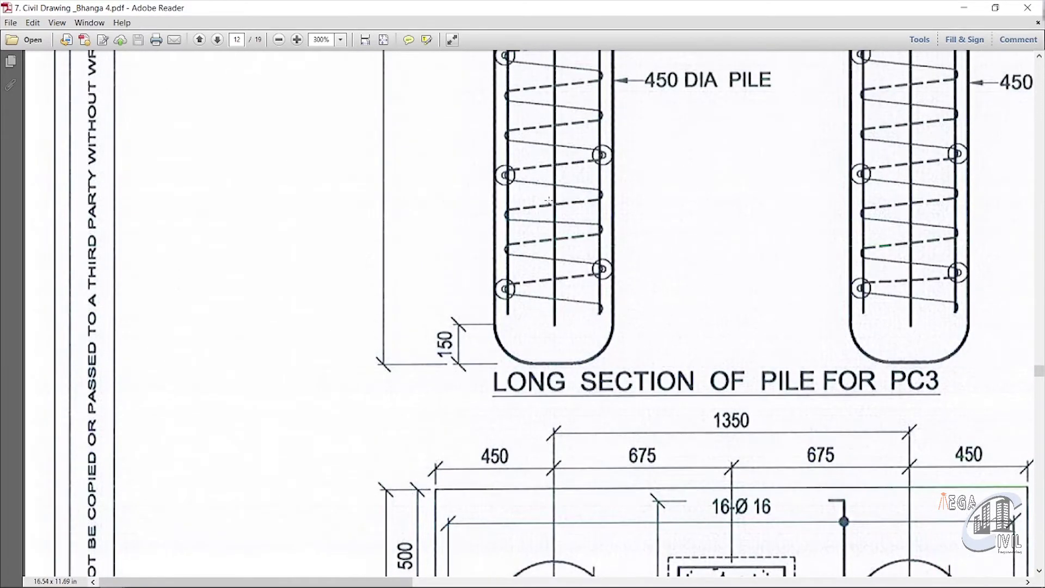
scroll(799, 218, "up", 4)
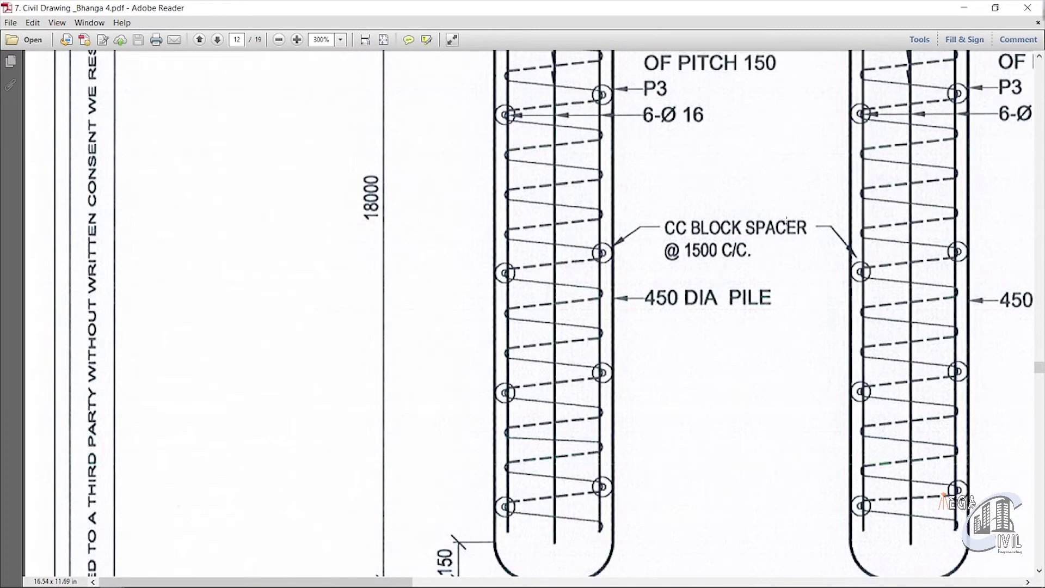
scroll(758, 250, "up", 8)
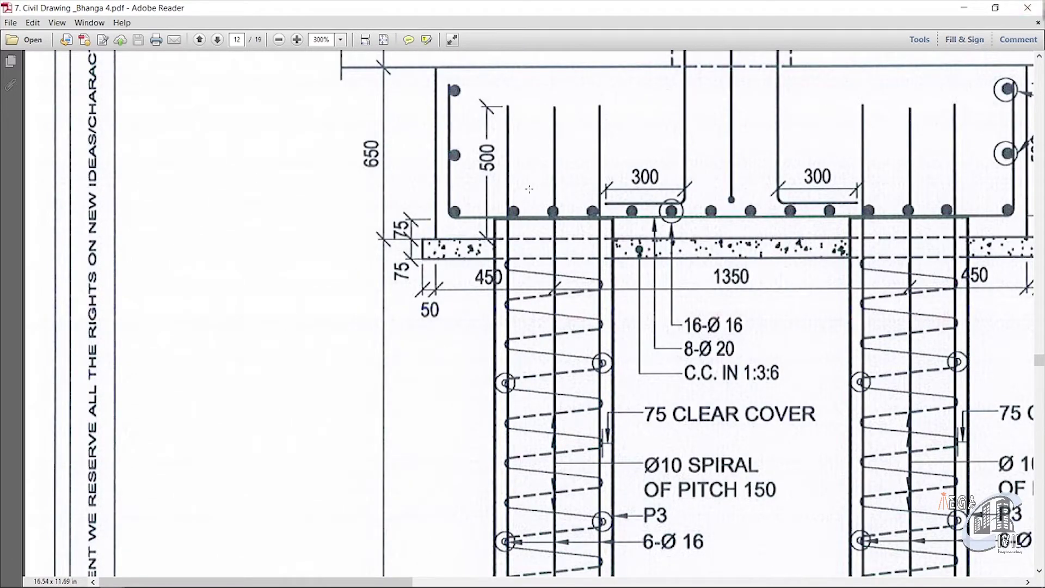
left_click(1027, 8)
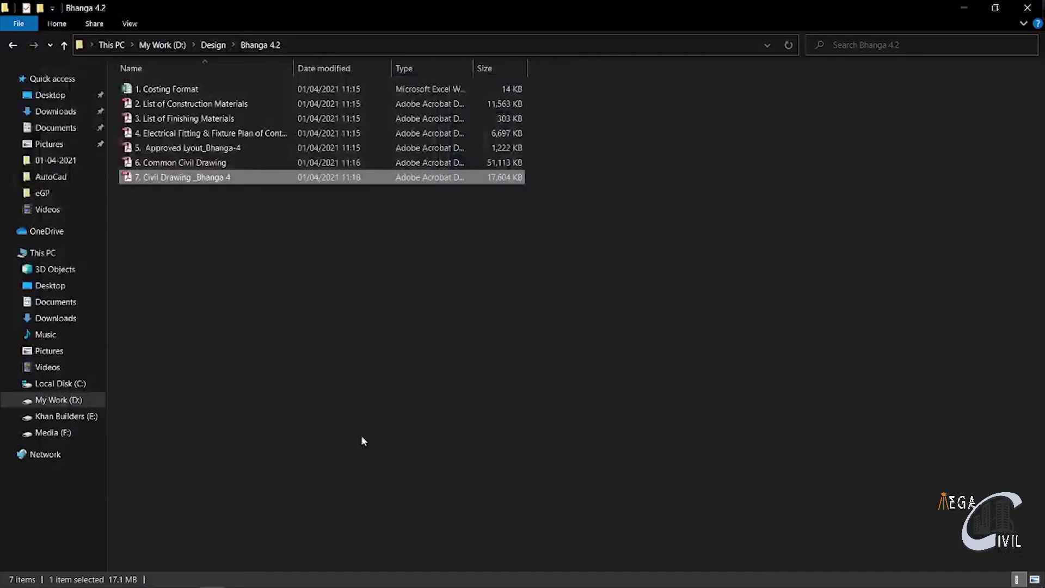
left_click(1028, 8)
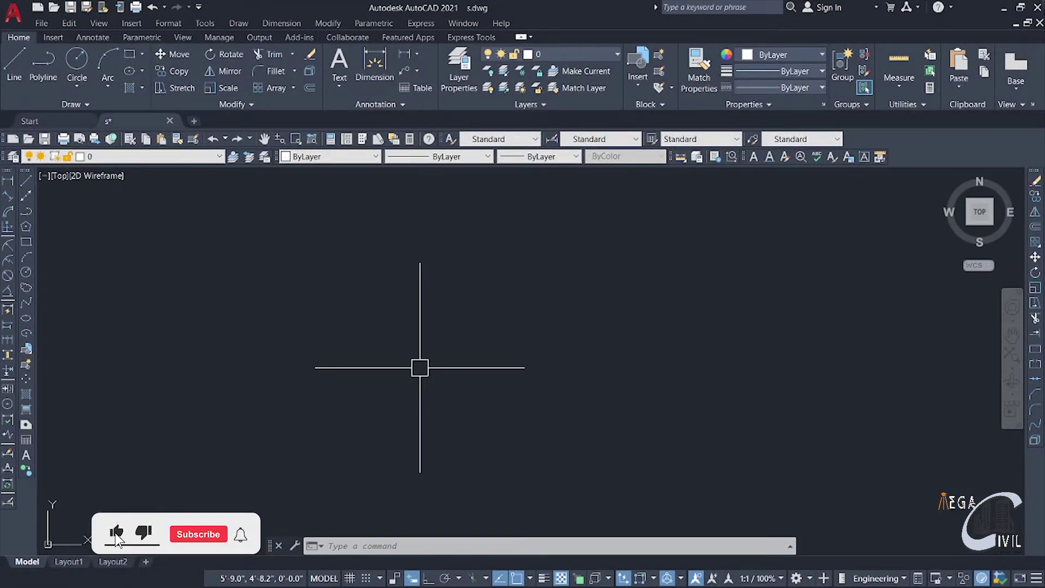
In AutoCAD, turn Ortho on while drawing a single horizontal line about 109'-8" long
left_click(25, 181)
left_click(357, 315)
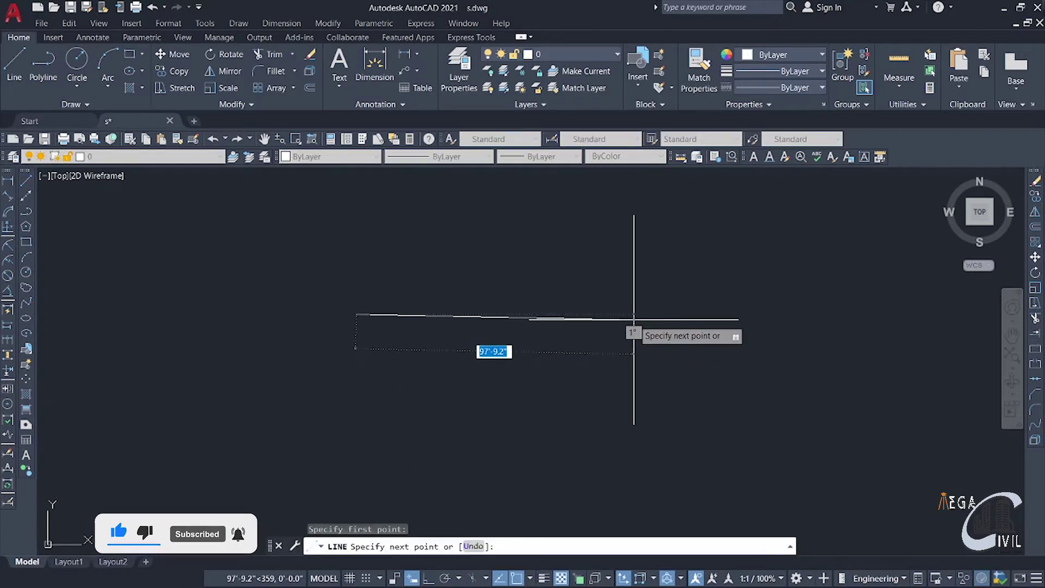
key("F8")
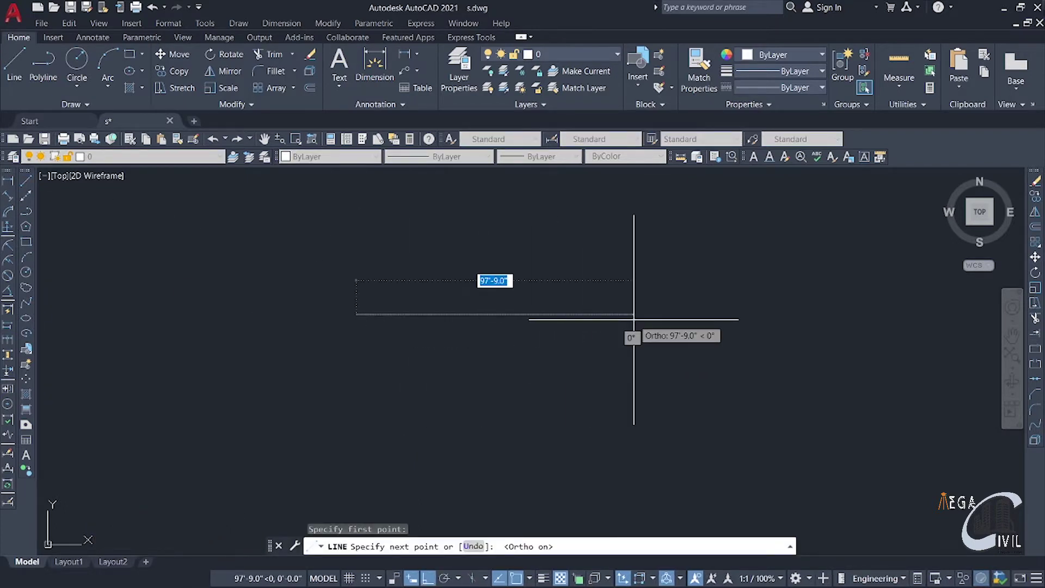
left_click(667, 313)
key("Escape")
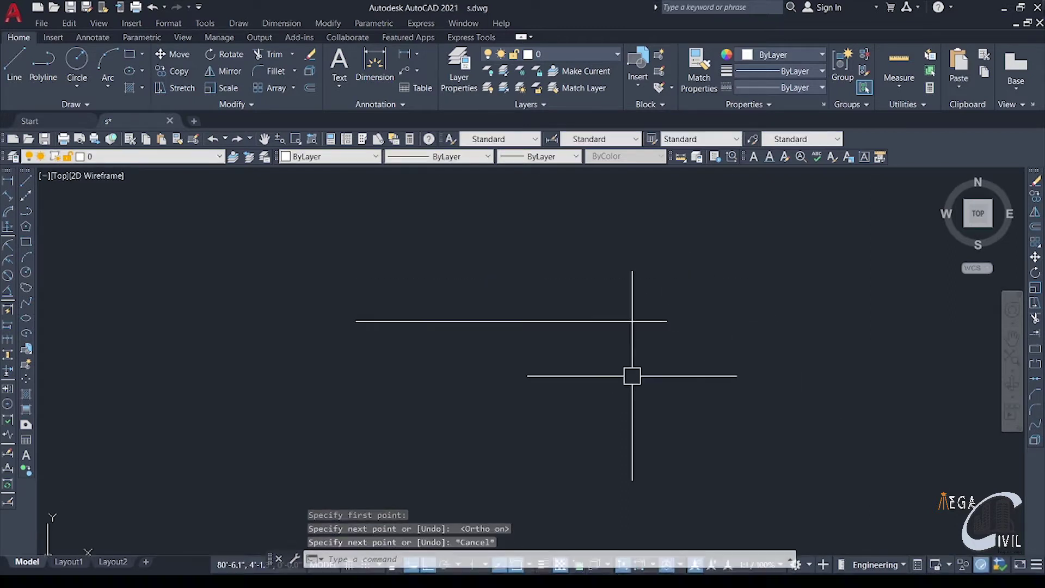
middle_click_drag(632, 373, 434, 377)
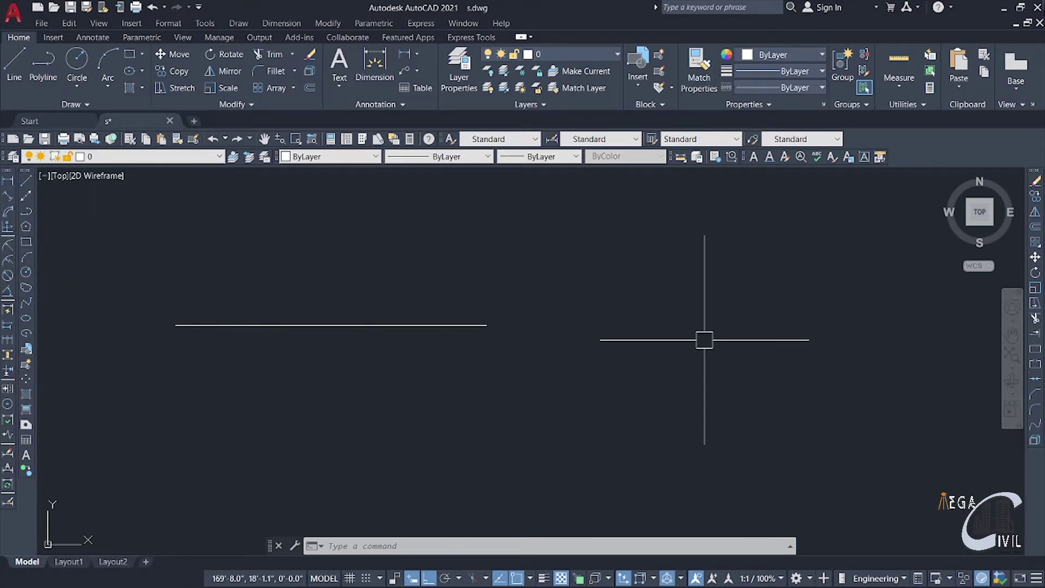
Dimension the horizontal line's length between its two endpoints with the DIM command, placing the dimension line above it
type("dim")
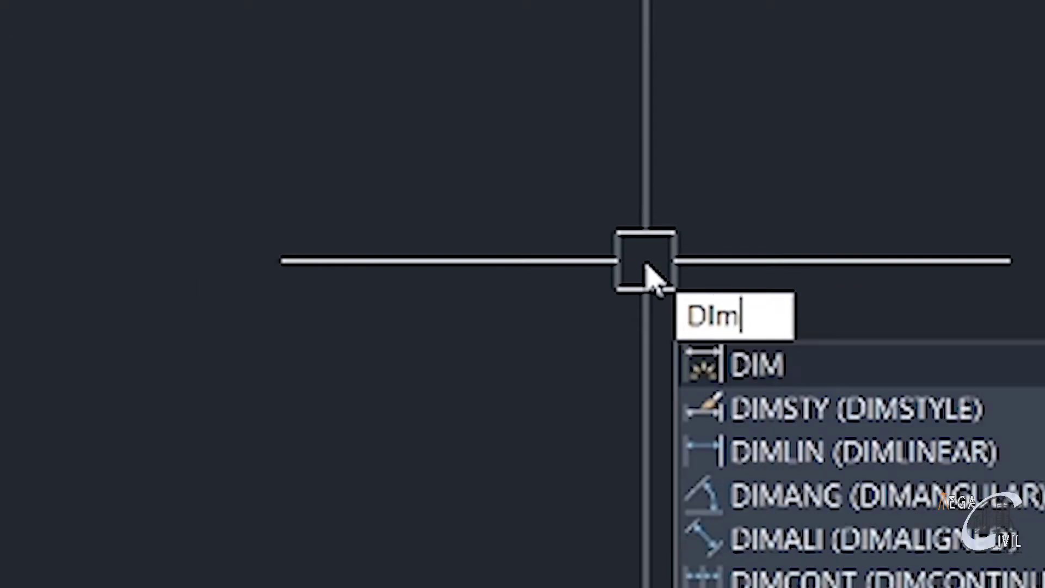
key("Return")
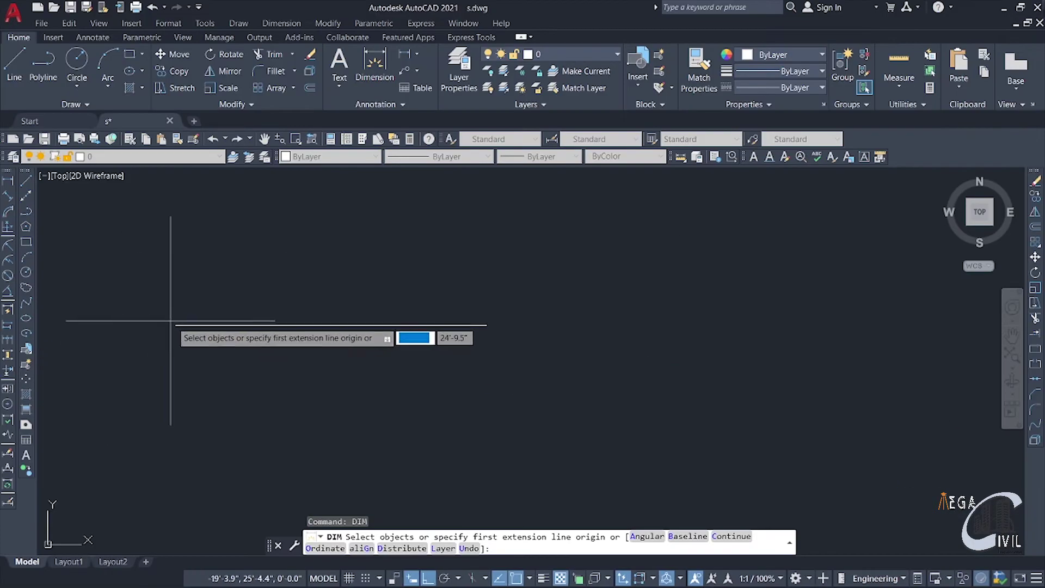
left_click(175, 325)
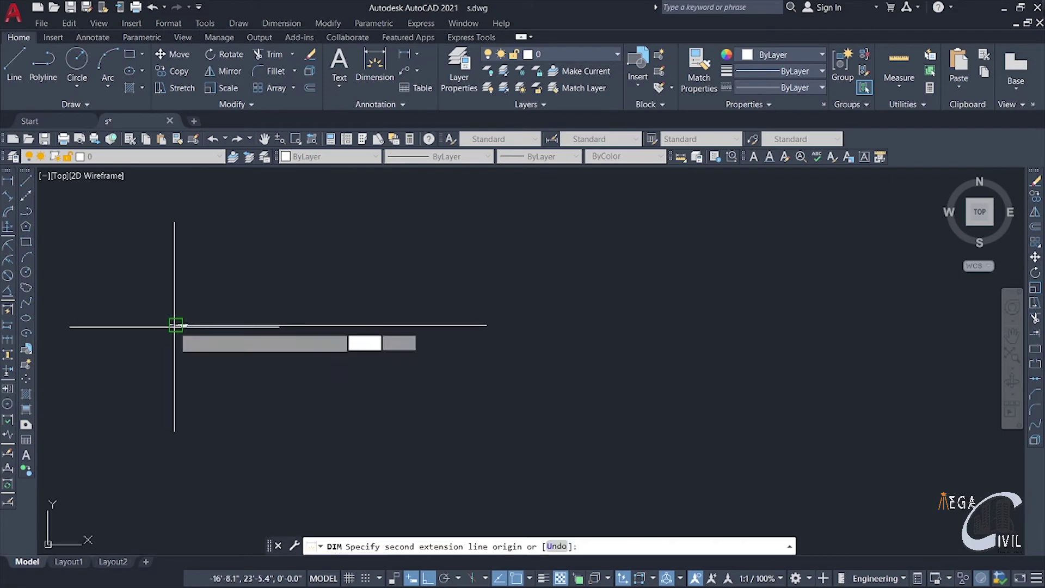
left_click(485, 325)
left_click(483, 294)
scroll(544, 337, "up", 4)
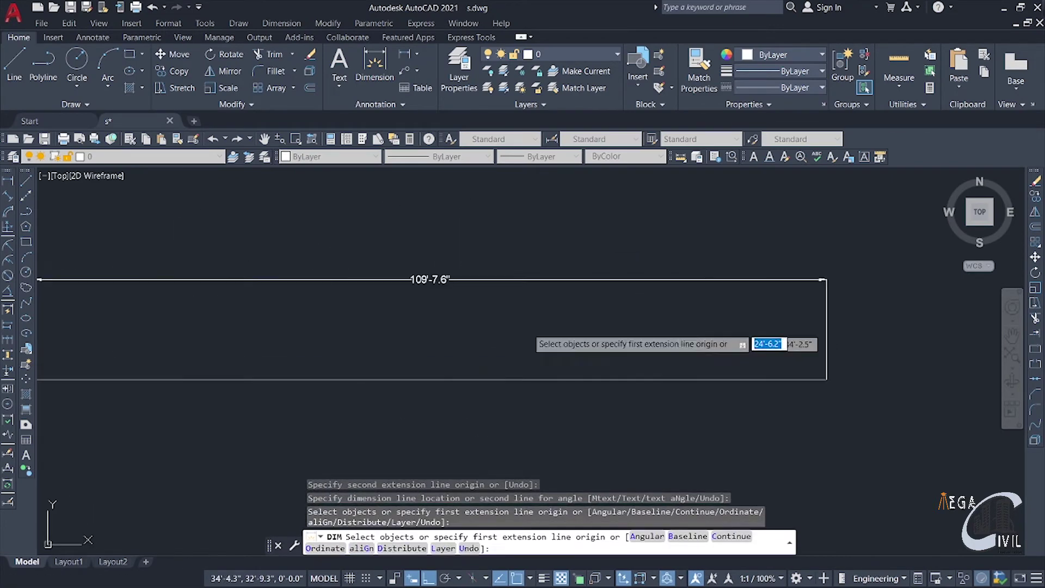
mouse_move(528, 326)
middle_mouse_down()
mouse_move(617, 343)
mouse_move(558, 329)
mouse_move(580, 337)
middle_mouse_up()
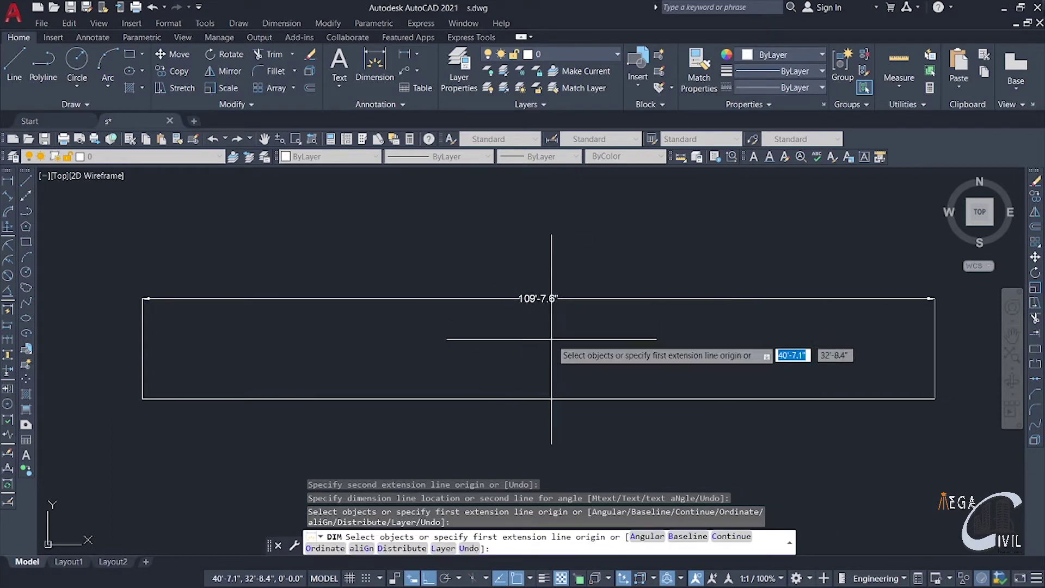
scroll(560, 351, "down", 2)
middle_click_drag(561, 351, 507, 332)
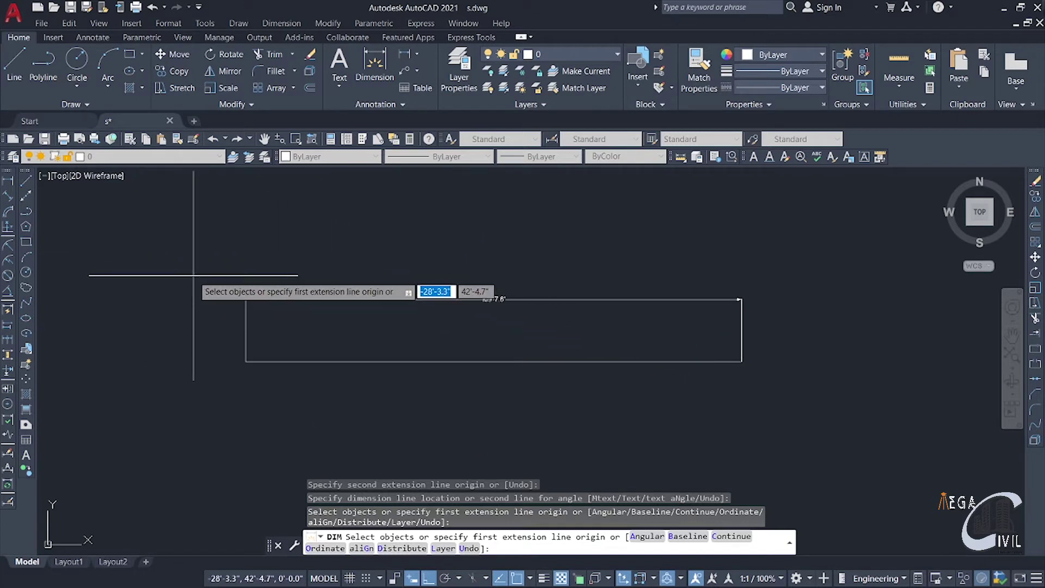
Add a linear dimension between the horizontal line's two endpoints, placing the dimension line below it
key("Return")
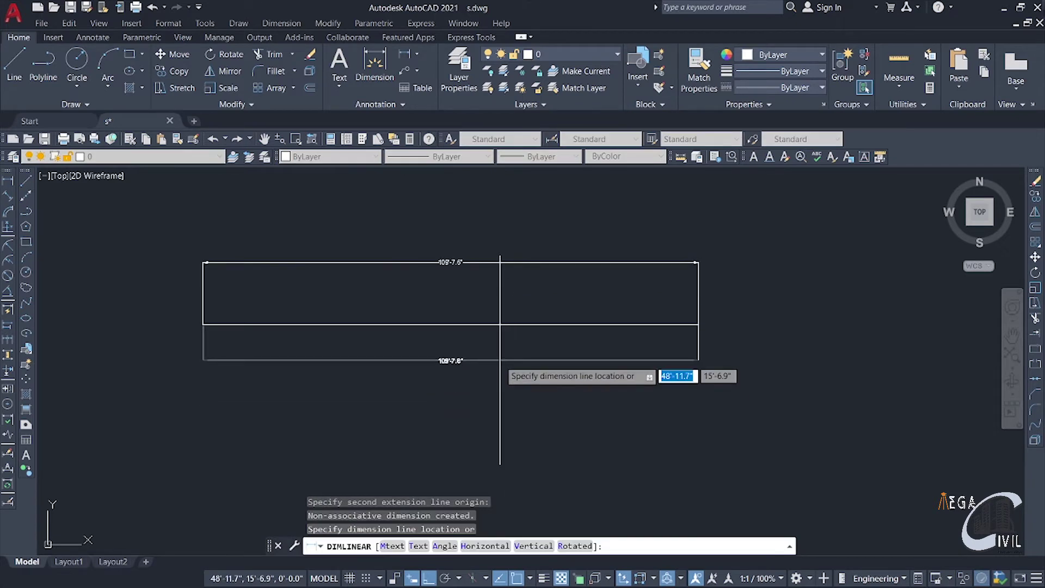
left_click(500, 361)
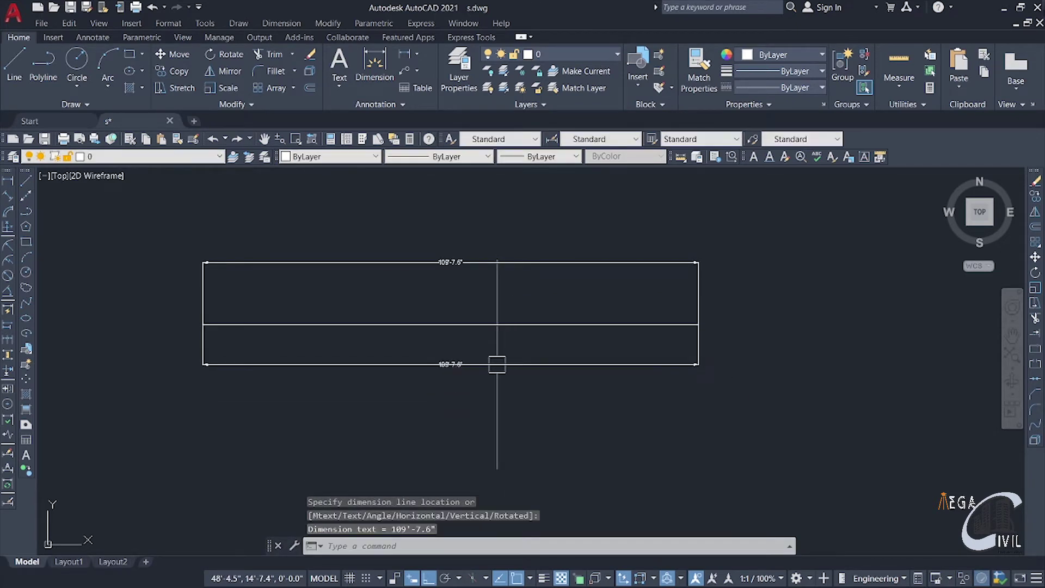
scroll(445, 375, "up", 5)
scroll(473, 396, "down", 5)
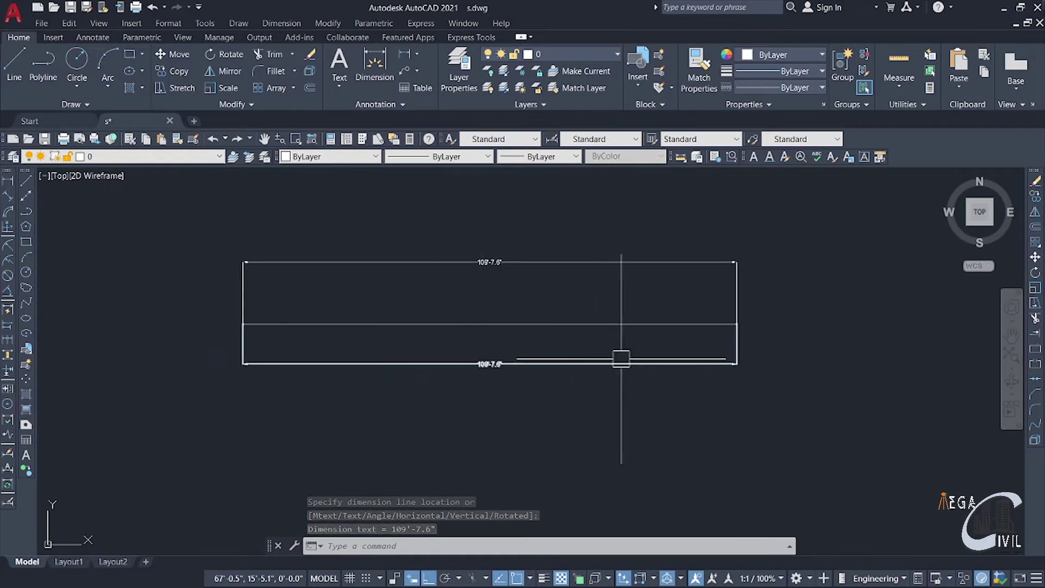
left_click(749, 357)
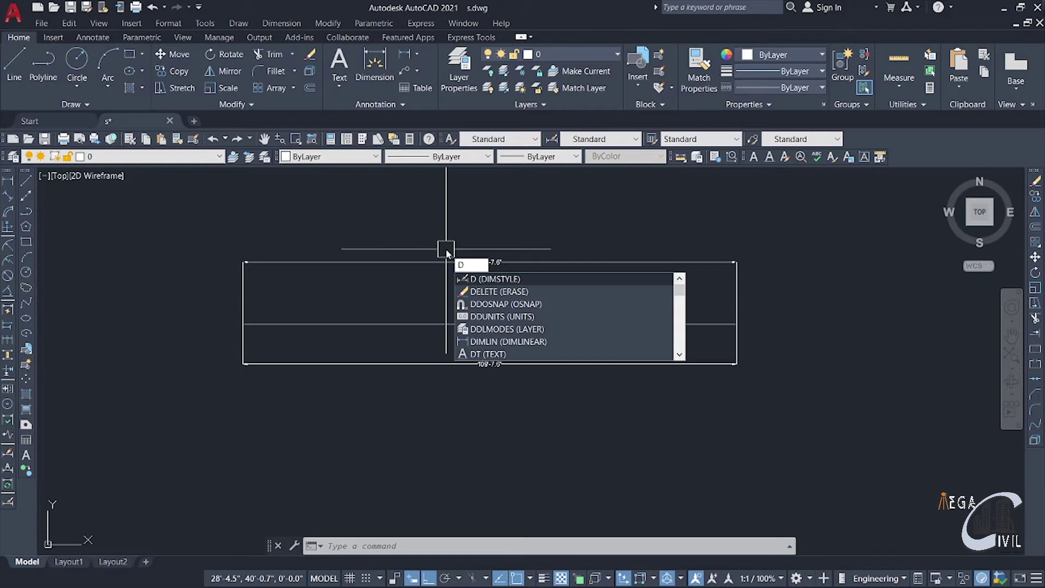
View the Dimension Style Manager without changing anything, and examine the arrowheads and text of both dimensions on the horizontal line
key("Return")
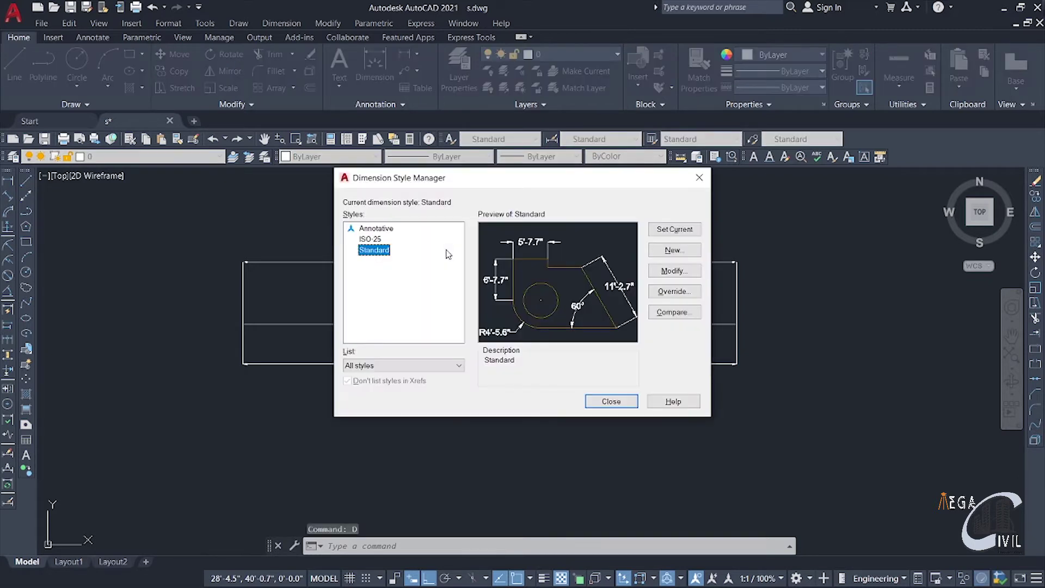
left_click(700, 178)
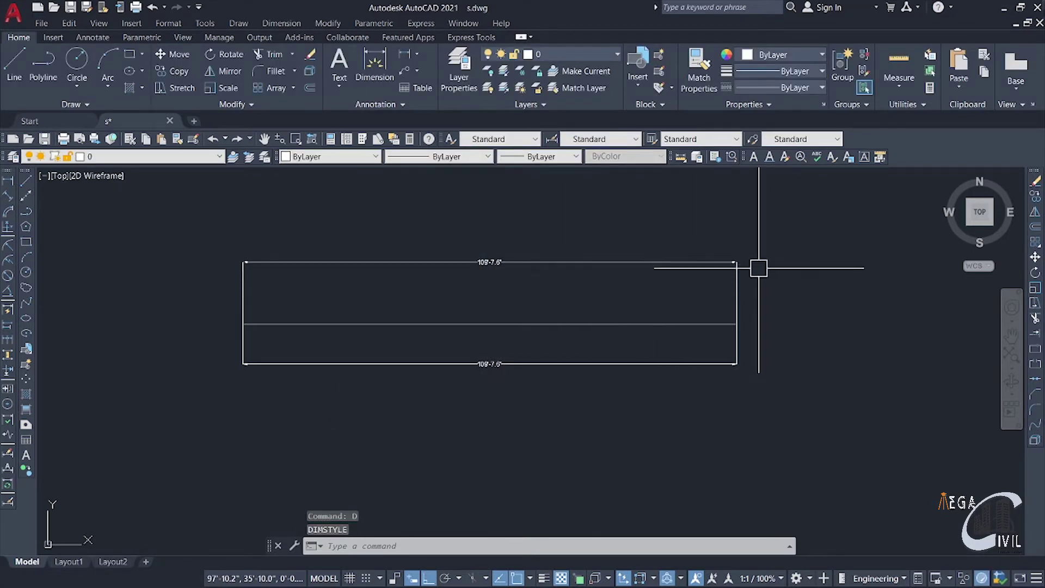
scroll(735, 264, "up", 6)
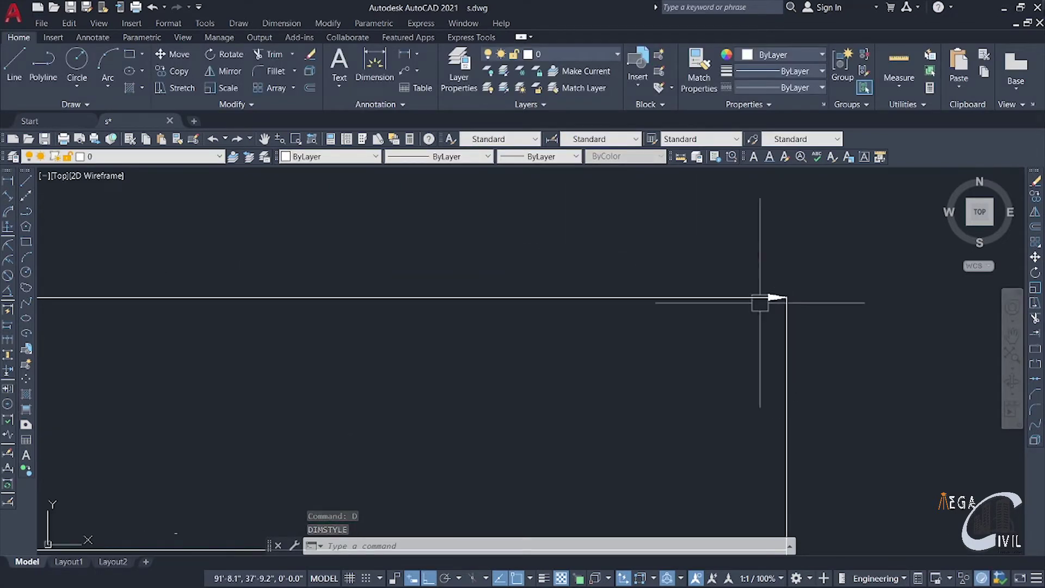
scroll(771, 297, "down", 3)
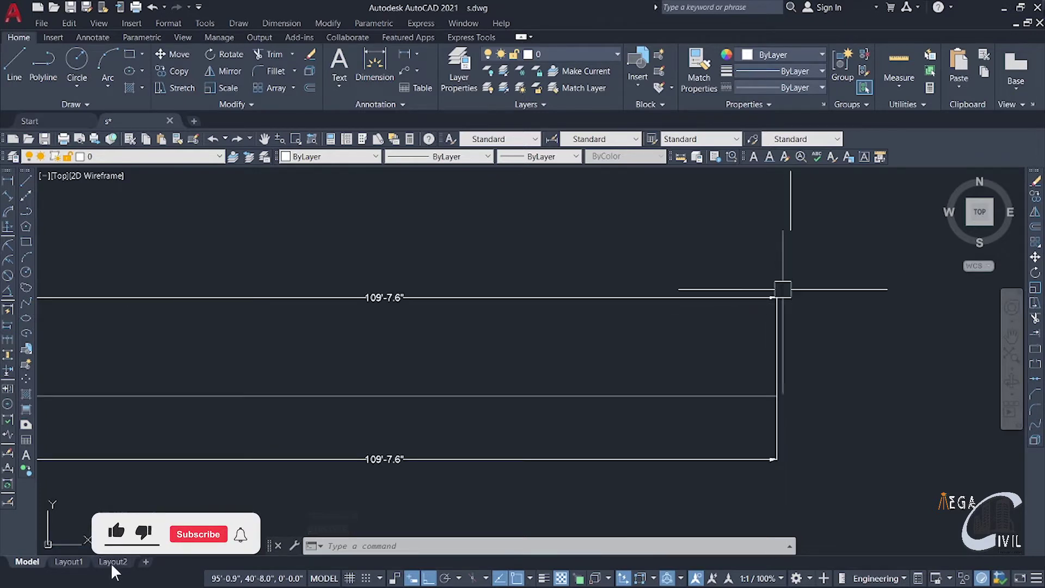
middle_click_drag(341, 391, 511, 359)
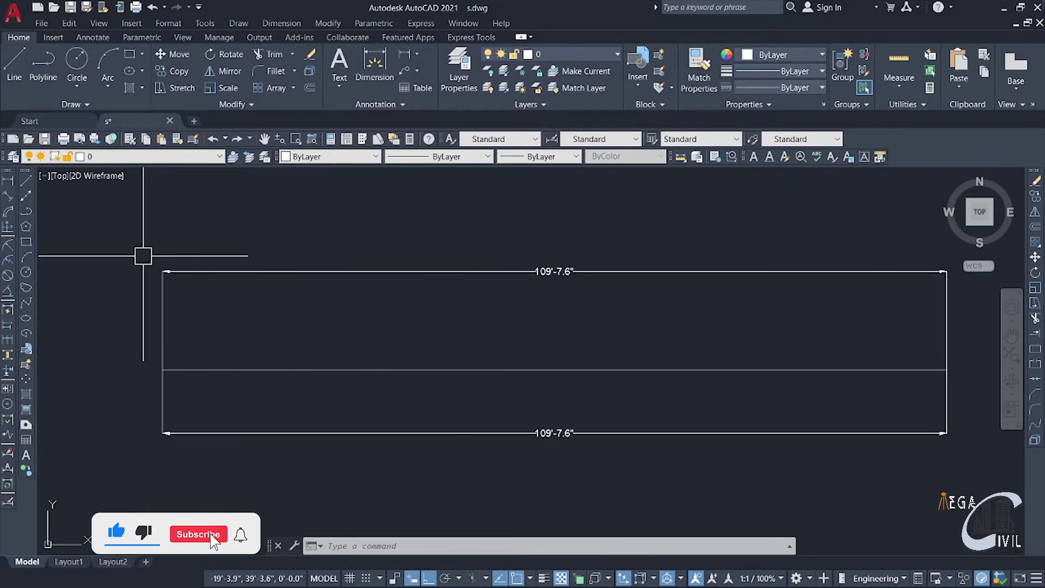
middle_click_drag(627, 341, 528, 341)
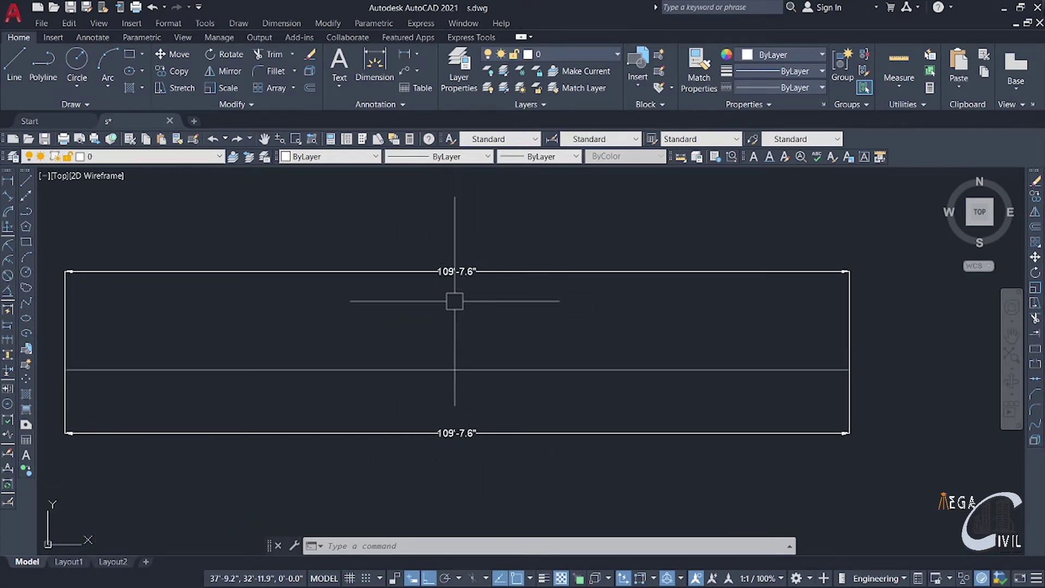
Erase the horizontal line together with both of its dimensions
scroll(522, 418, "down", 6)
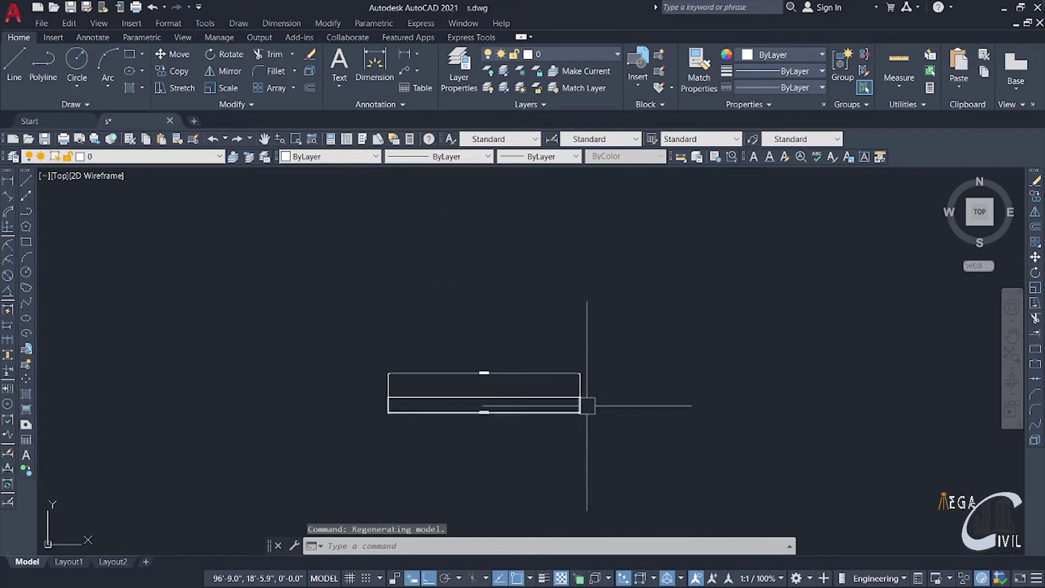
mouse_move(586, 403)
middle_mouse_down()
mouse_move(560, 380)
mouse_move(550, 337)
middle_mouse_up()
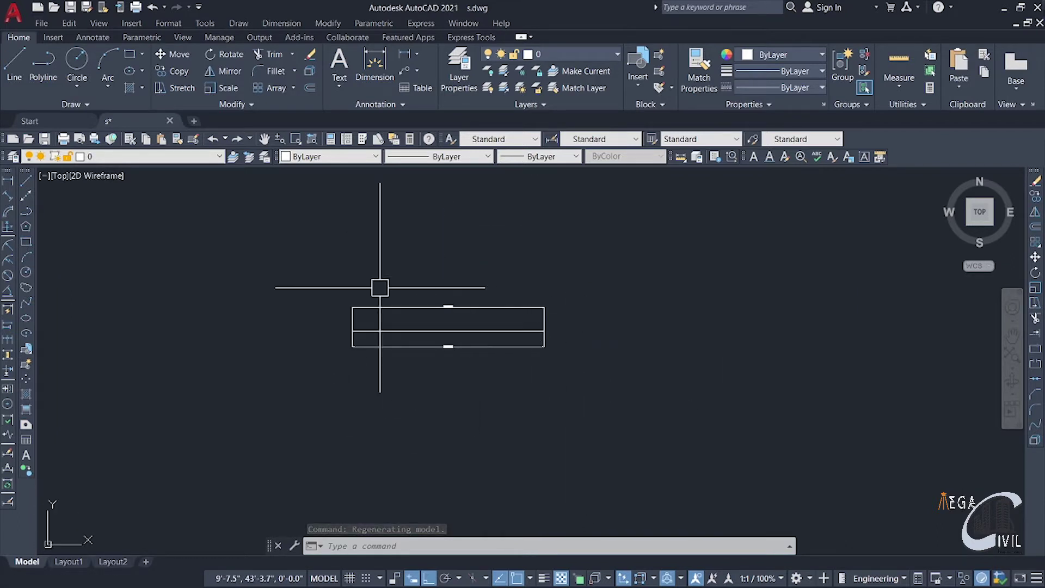
left_click(341, 270)
left_click(592, 381)
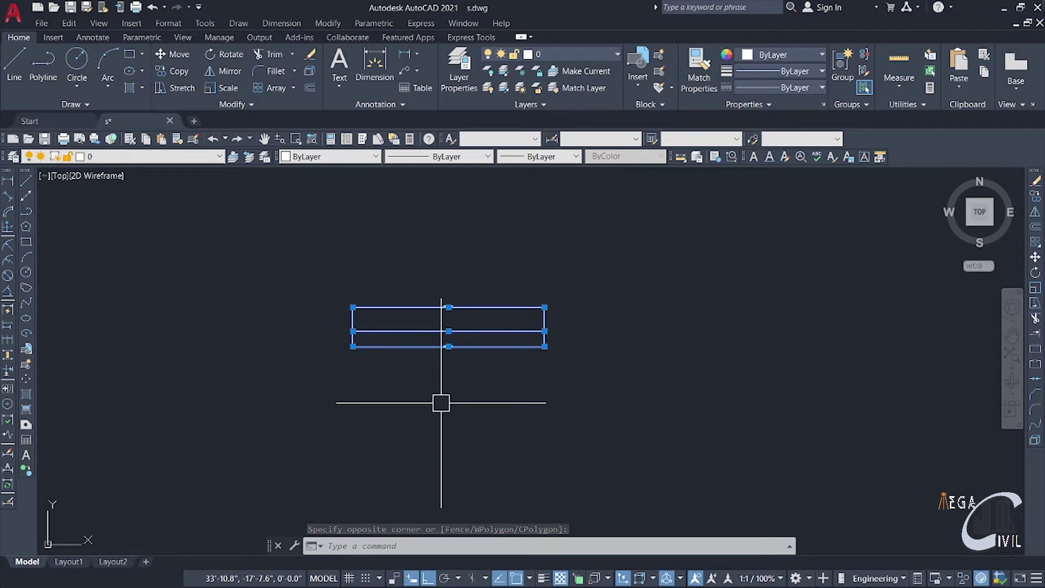
key("Delete")
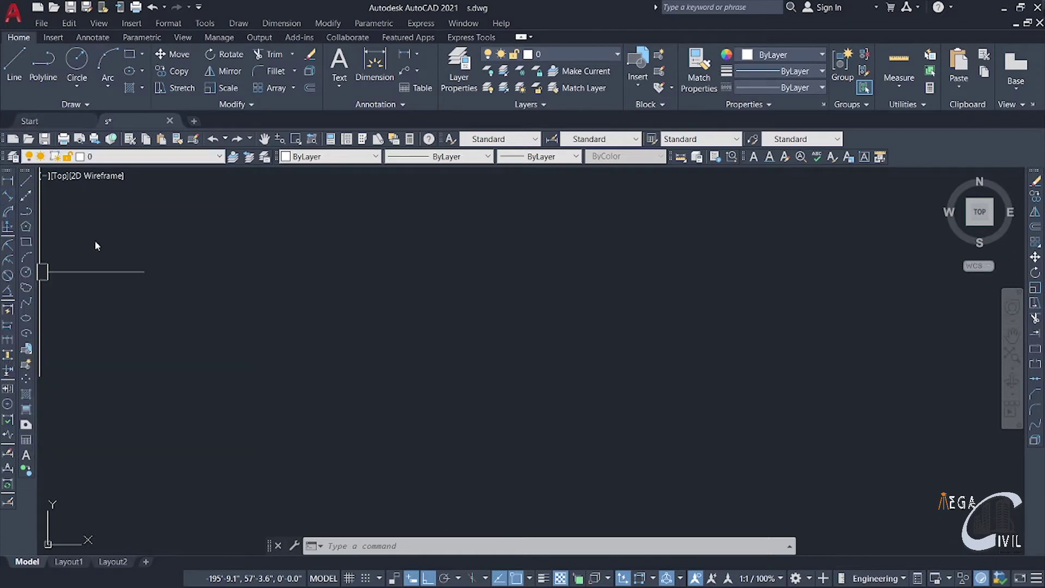
Draw a single inclined line about 103' long sloping down to the right, turning Ortho off while drawing
left_click(25, 182)
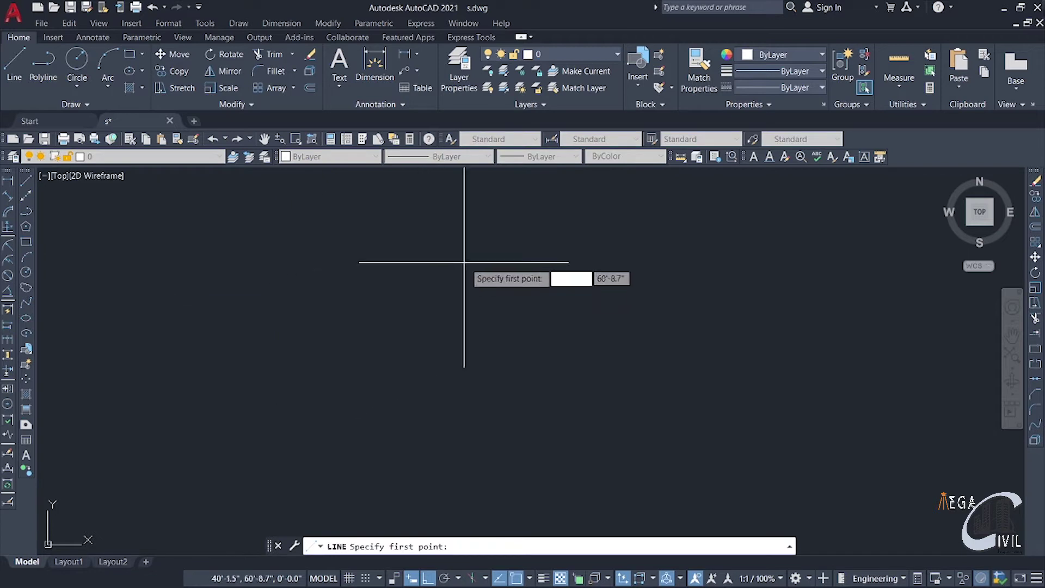
left_click(414, 277)
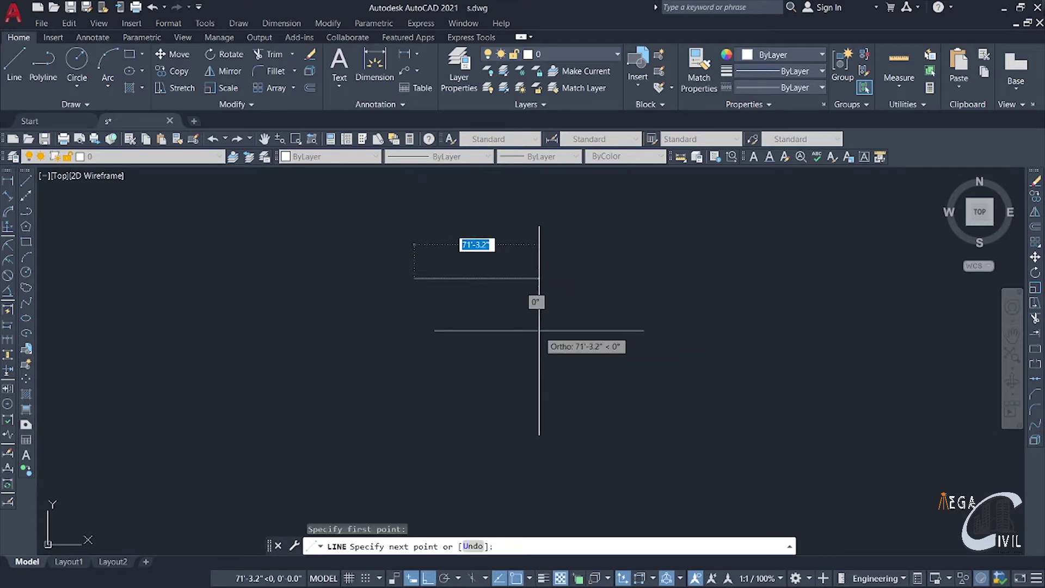
key("F8")
left_click(583, 347)
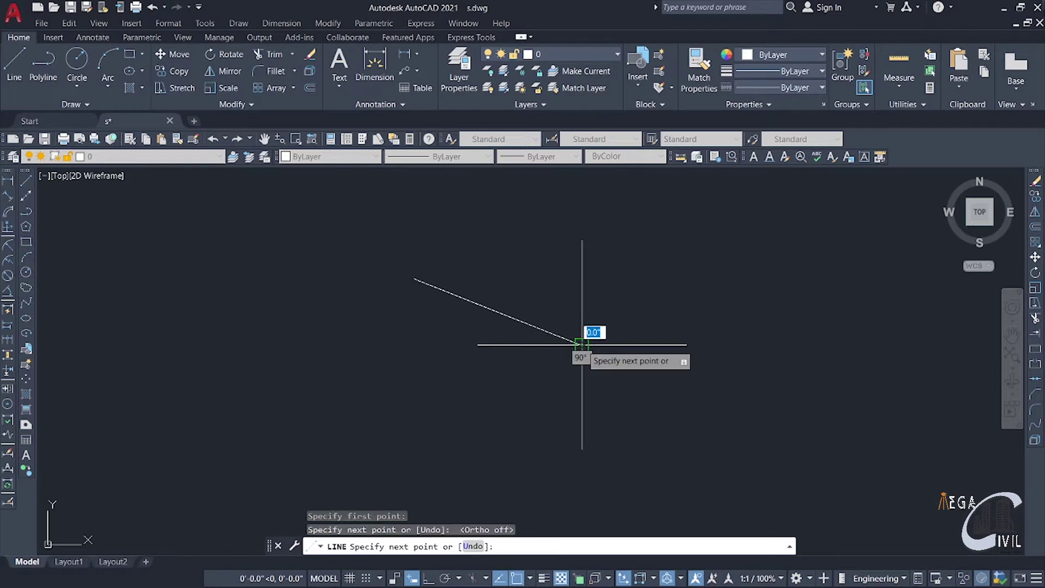
key("Escape")
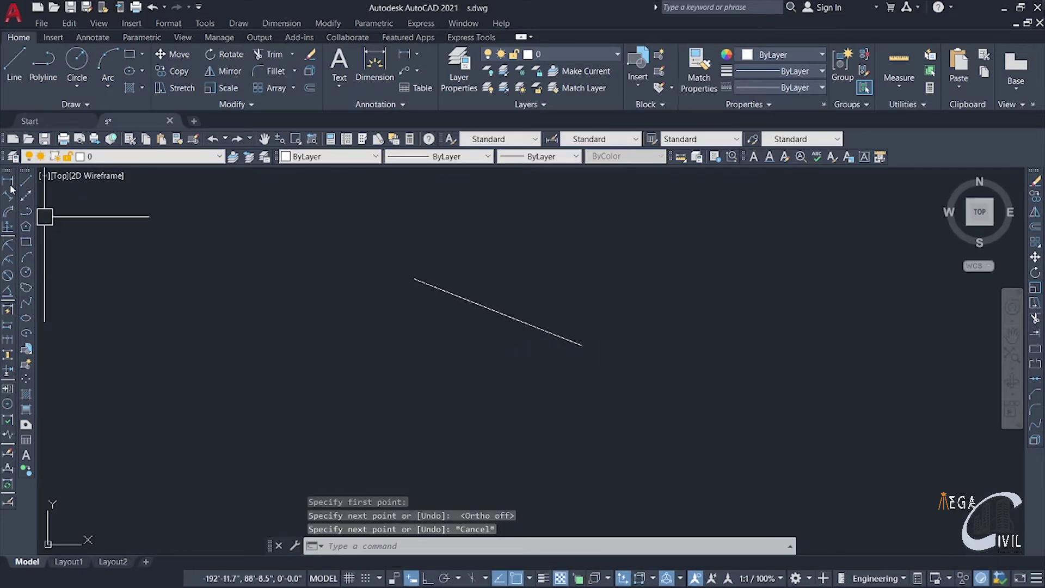
Add a horizontal linear dimension between the inclined line's two endpoints, placing the dimension line above it
left_click(9, 182)
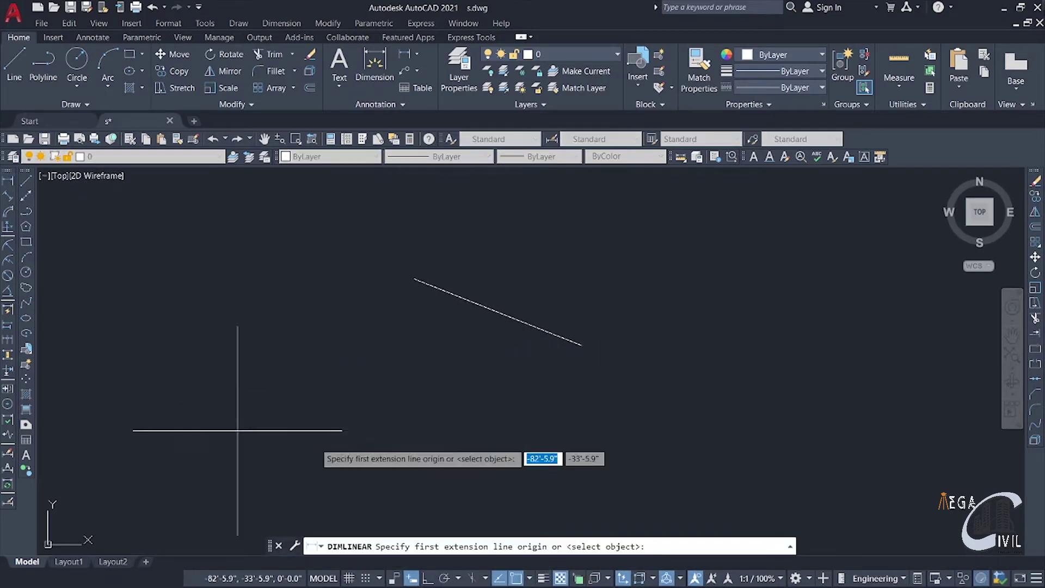
left_click(415, 279)
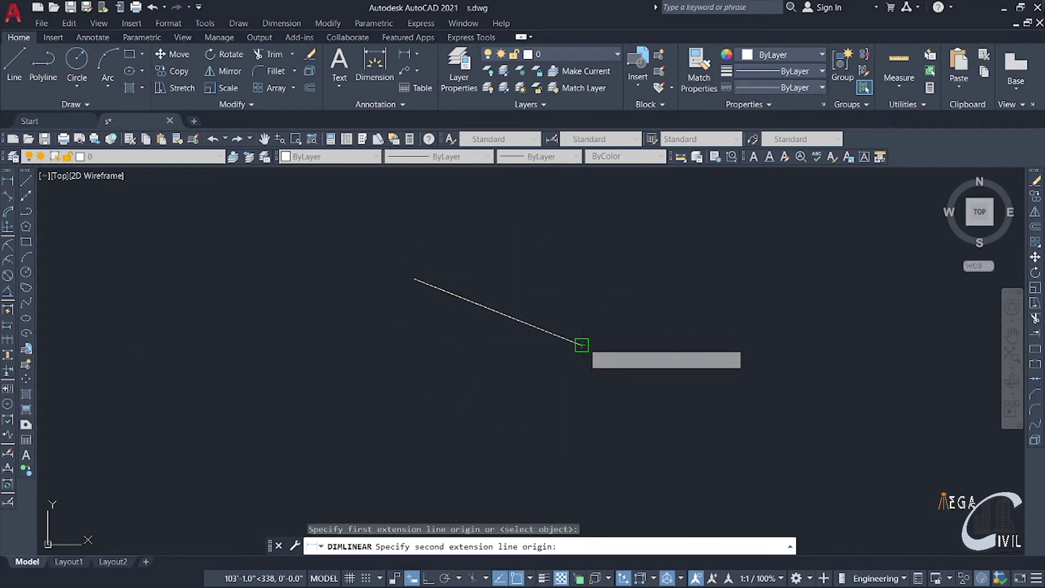
left_click(582, 344)
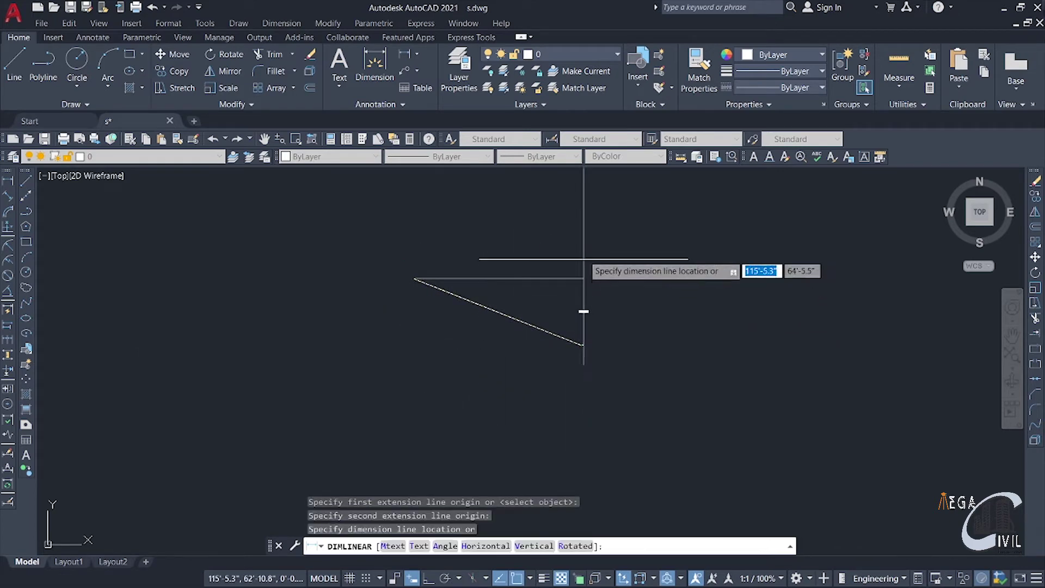
left_click(508, 218)
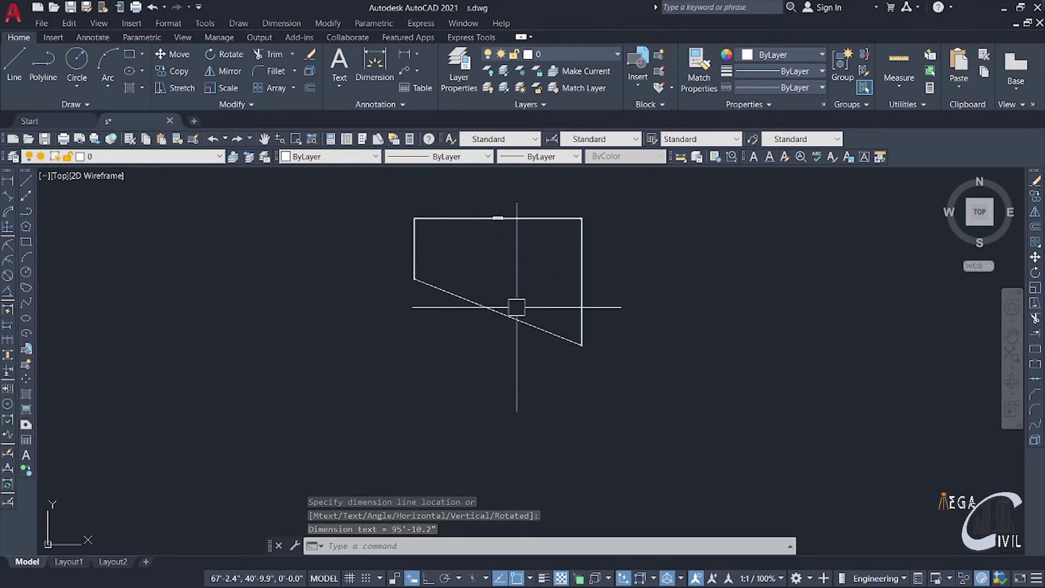
scroll(468, 229, "up", 5)
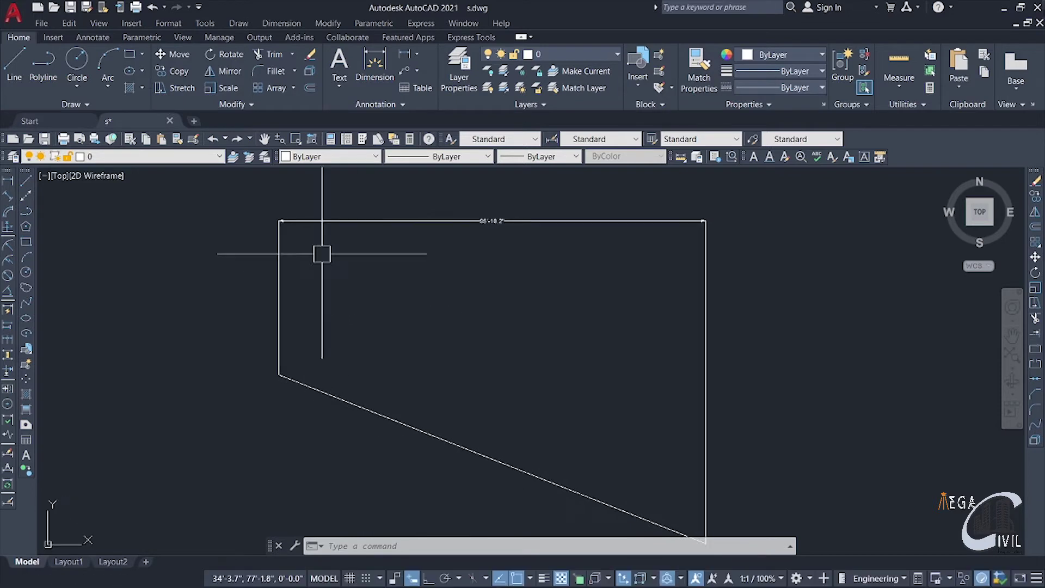
Erase the inclined line together with its linear dimension
left_click(234, 208)
left_click(805, 443)
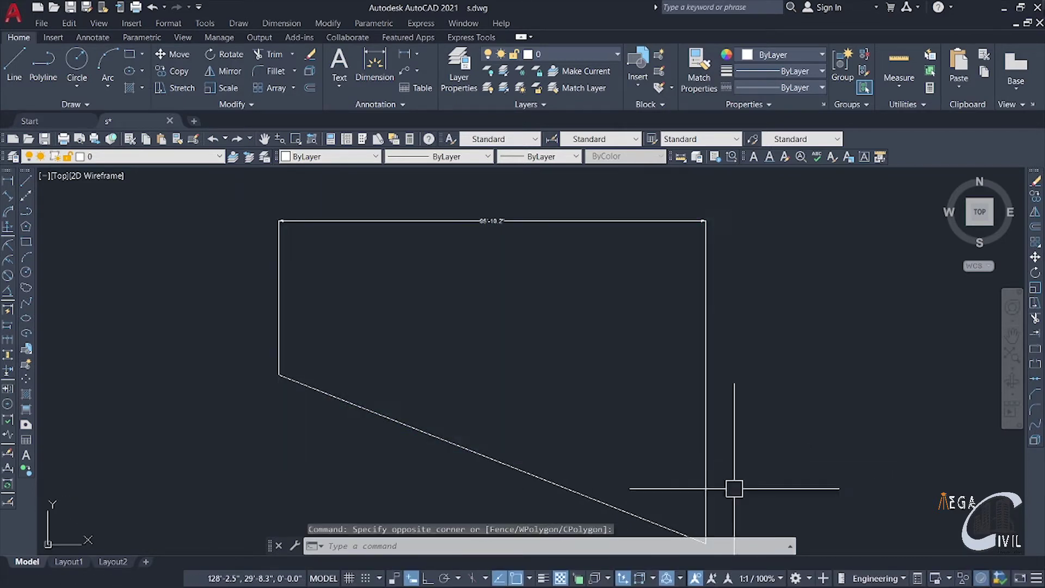
middle_click_drag(735, 490, 723, 474)
left_click(749, 512)
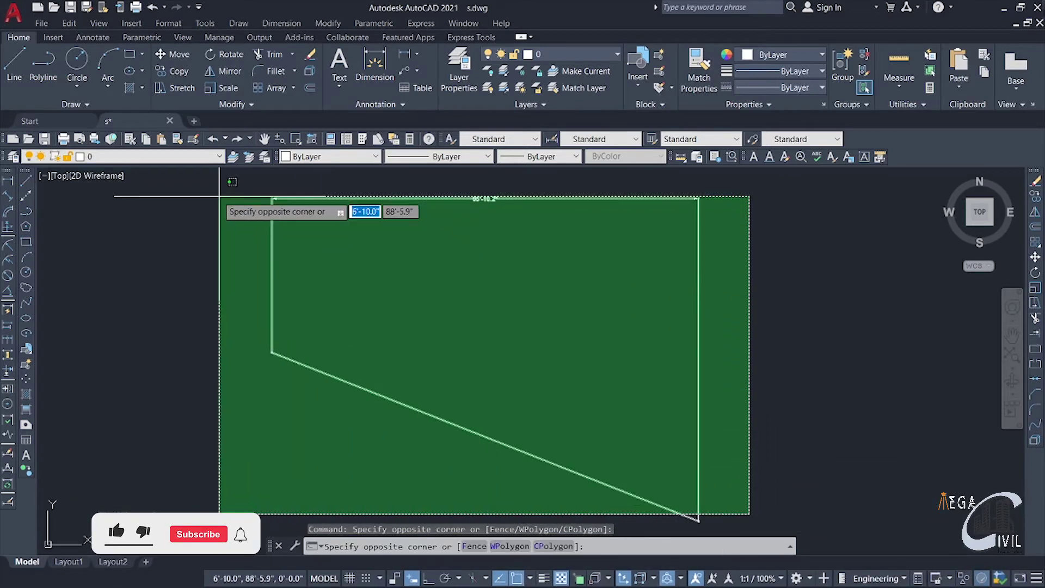
left_click(222, 170)
key("Delete")
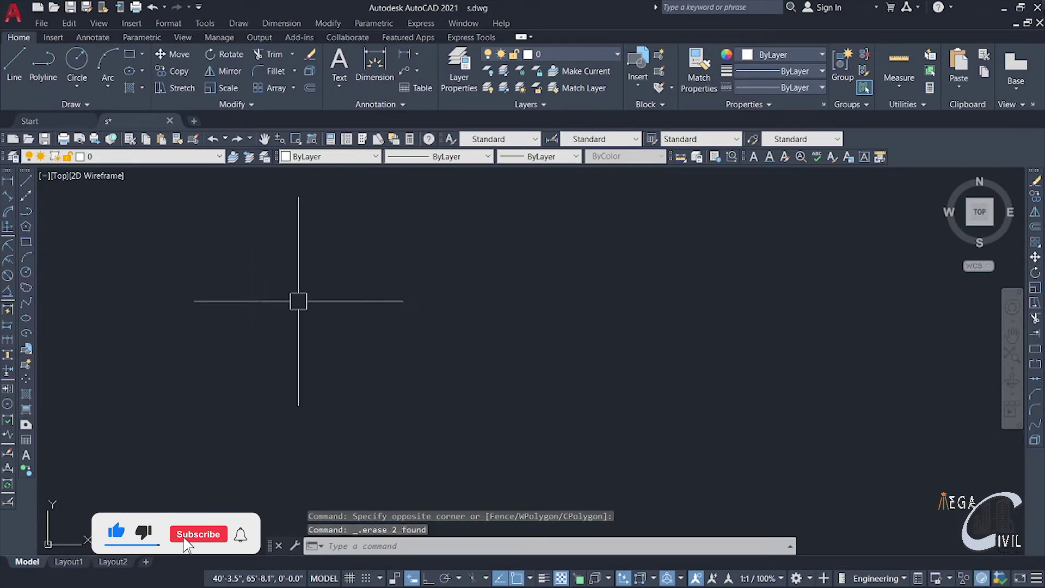
Draw a new single inclined line about 72'-4" long, sloping down to the right
left_click(24, 184)
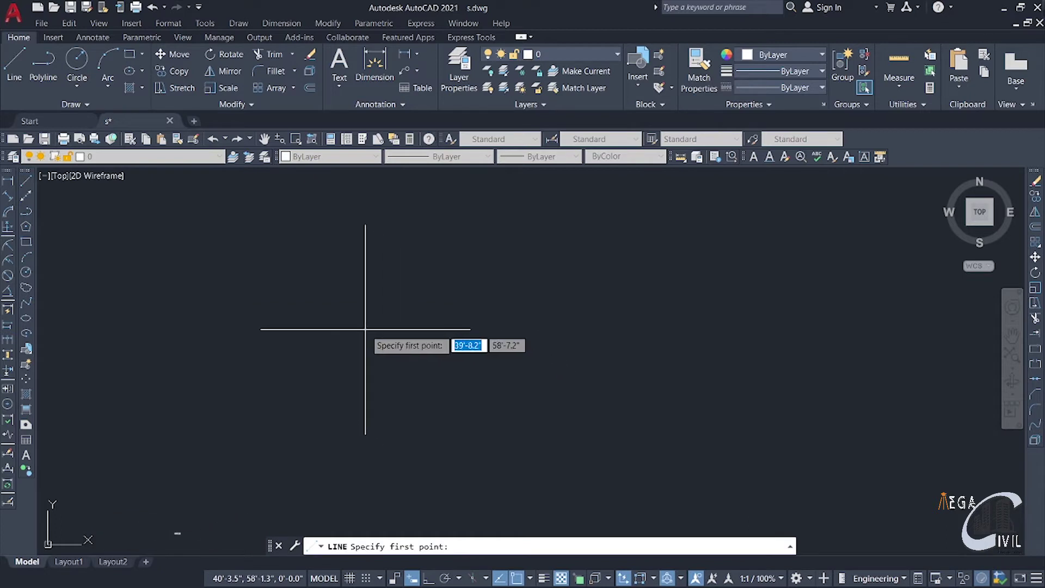
left_click(364, 329)
left_click(657, 467)
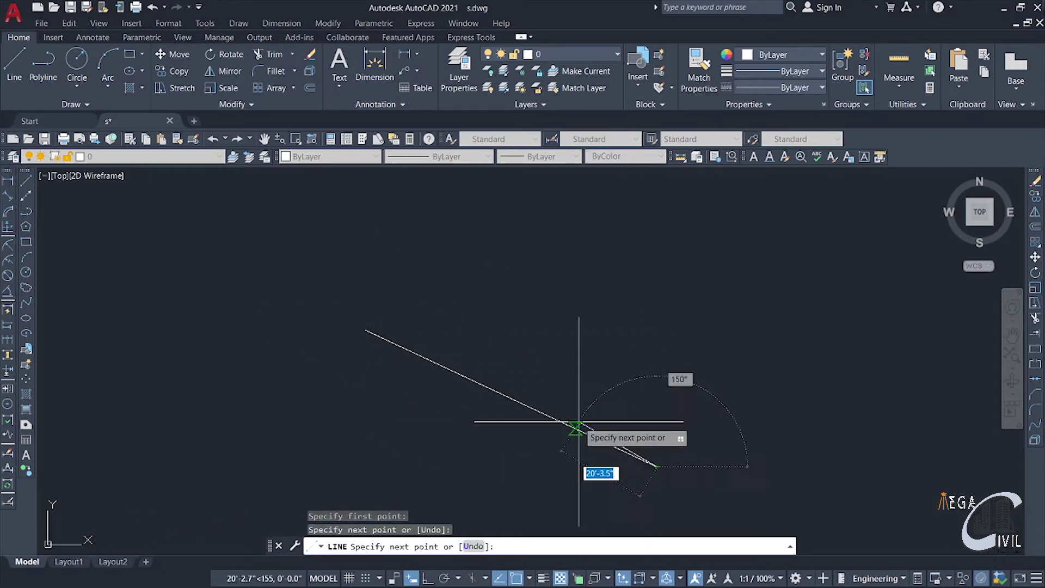
key("Escape")
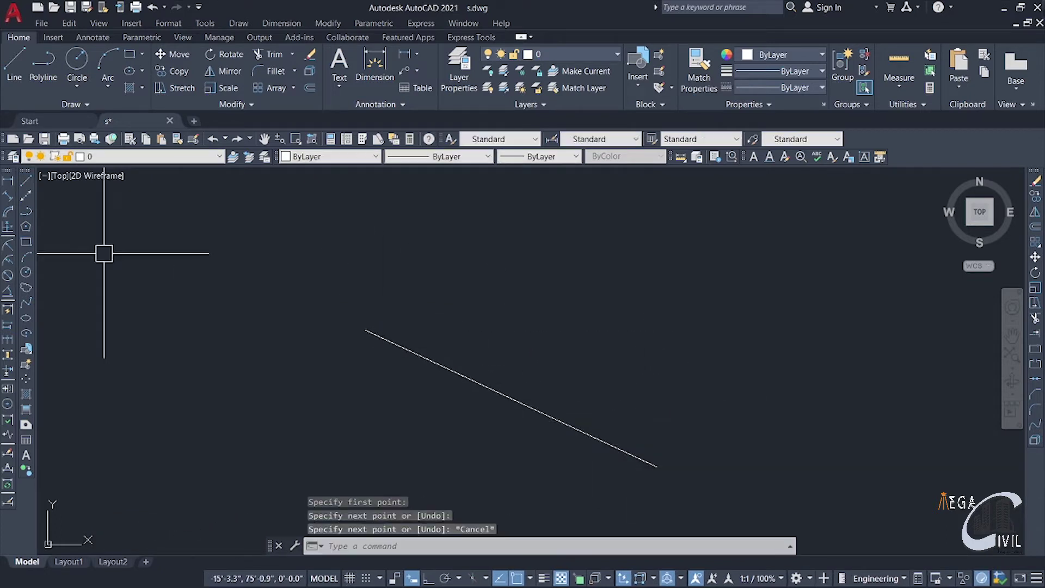
Add an aligned dimension between the new inclined line's two endpoints, placing it parallel to and above the line
left_click(8, 197)
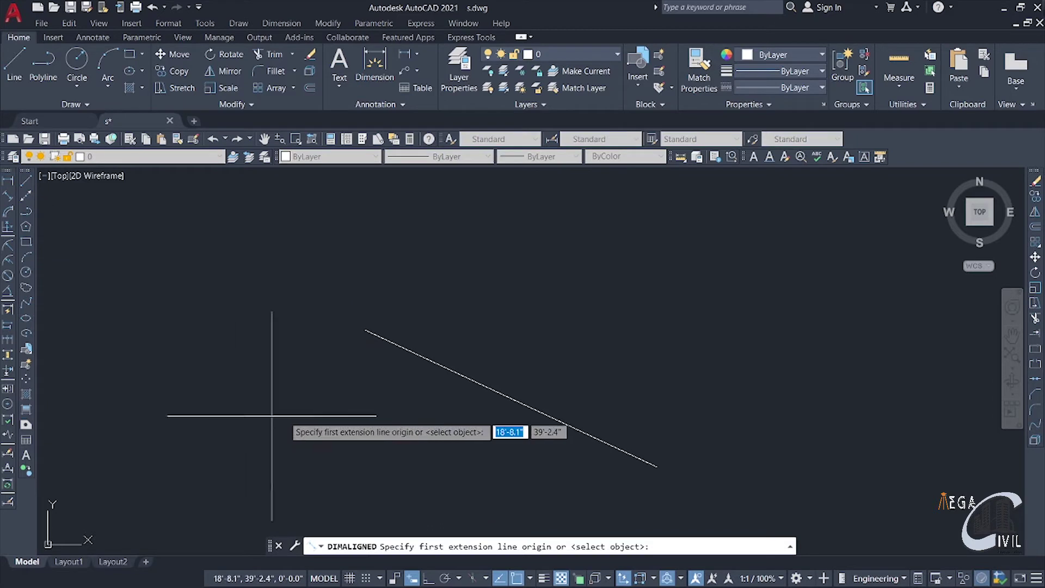
left_click(365, 329)
left_click(658, 467)
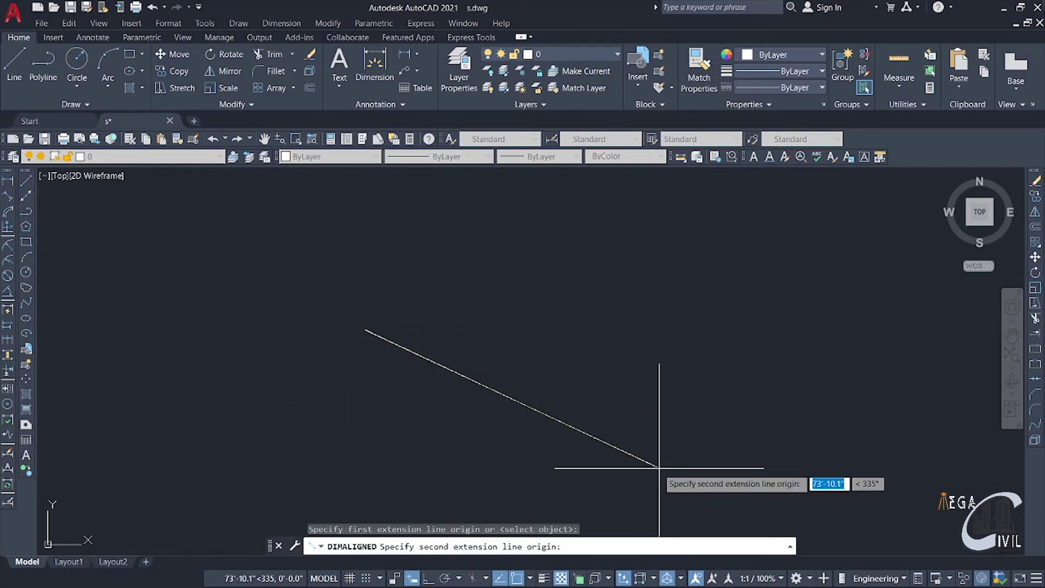
left_click(680, 403)
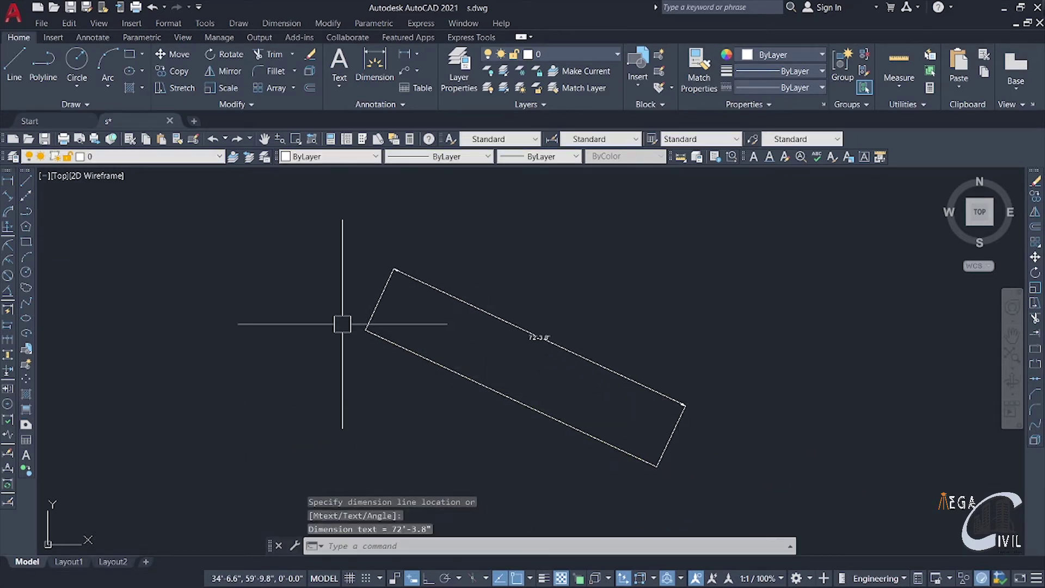
left_click(432, 361)
key("Escape")
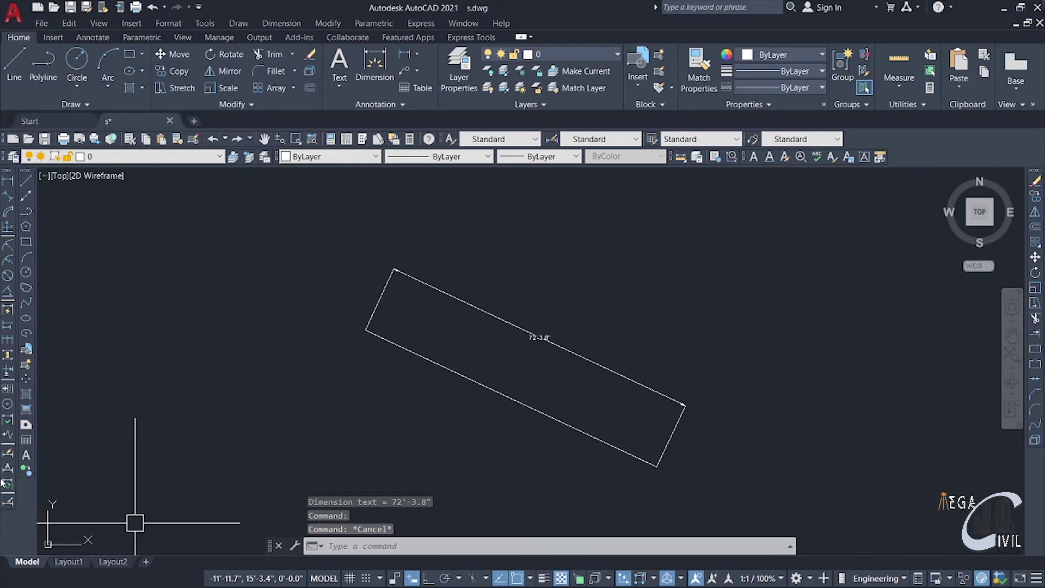
scroll(583, 371, "up", 3)
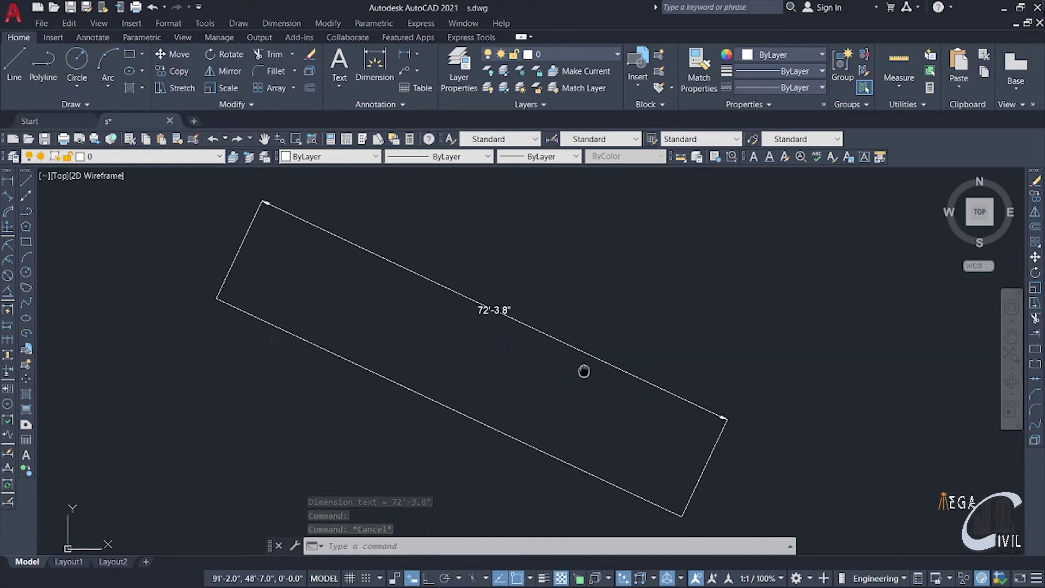
scroll(583, 371, "up", 3)
scroll(644, 390, "down", 5)
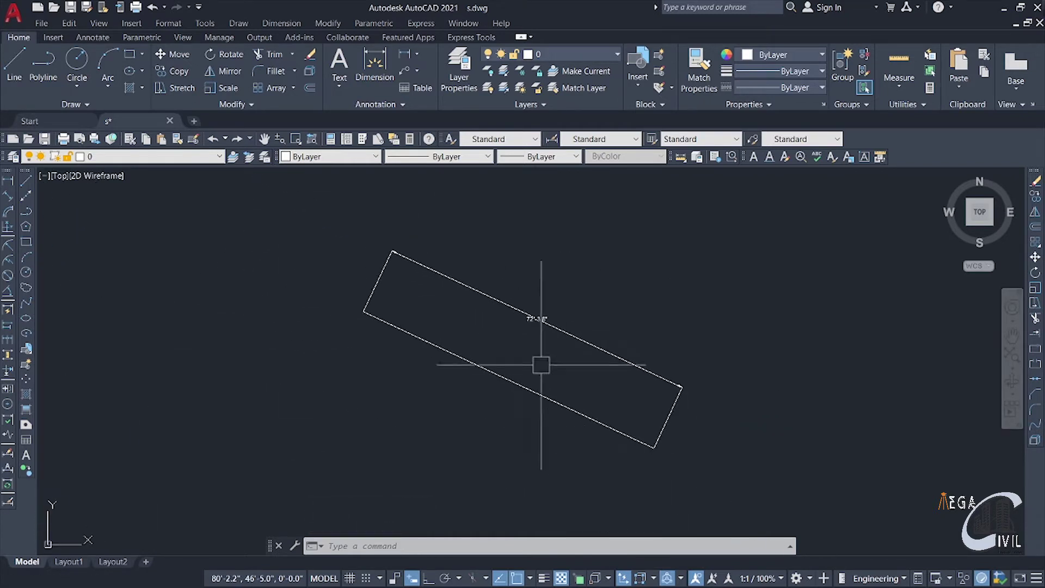
Erase the aligned dimension and the inclined line, leaving the drawing area empty
left_click(367, 232)
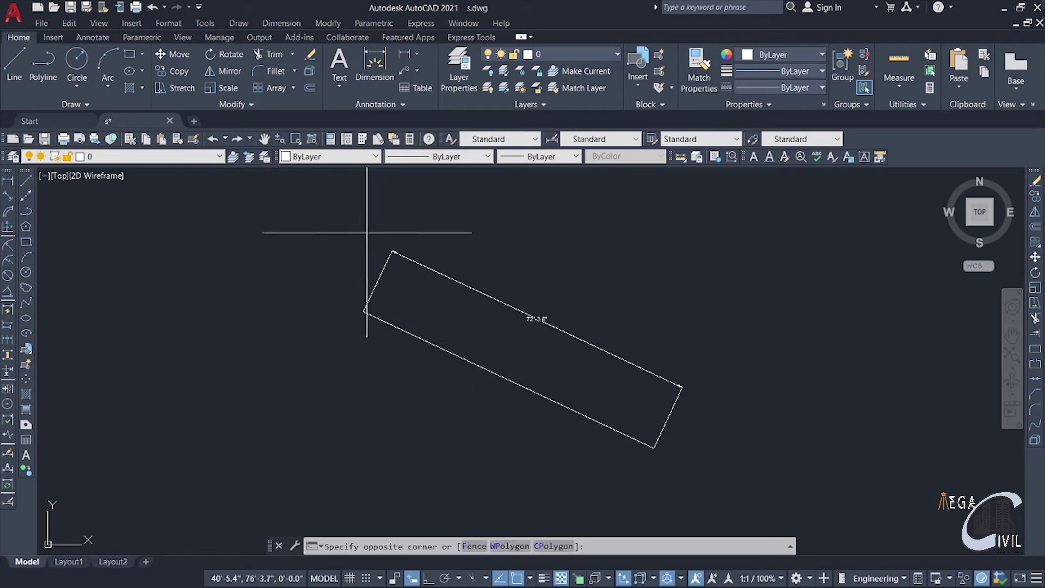
left_click(677, 346)
left_click(747, 444)
left_click(682, 285)
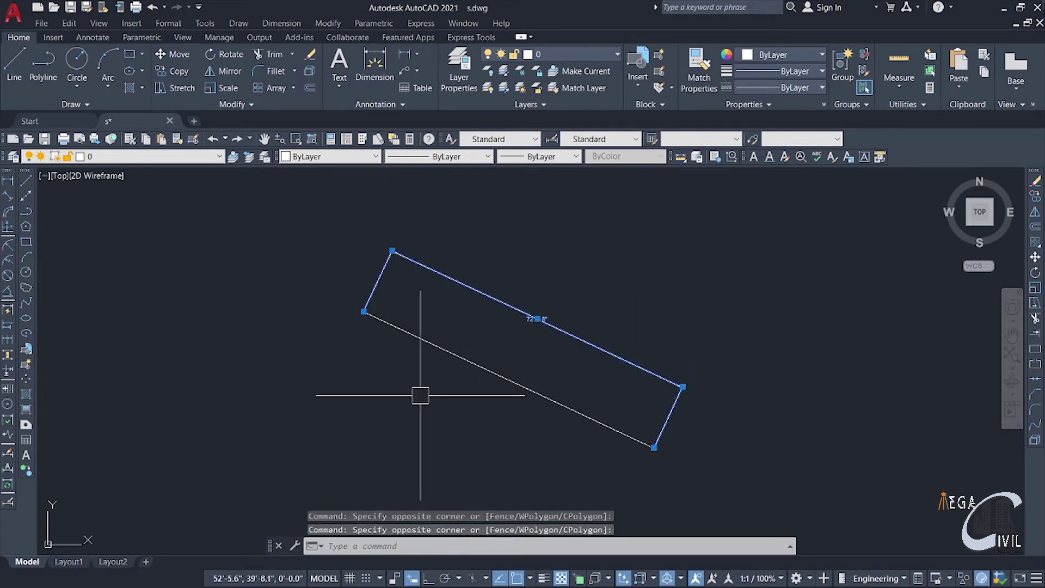
key("Delete")
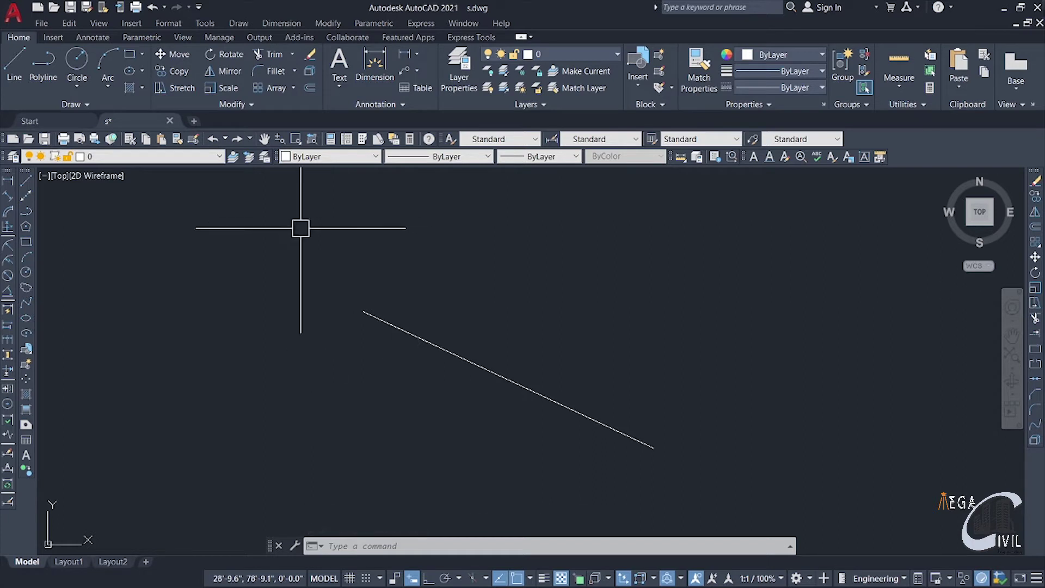
left_click(313, 283)
left_click(773, 484)
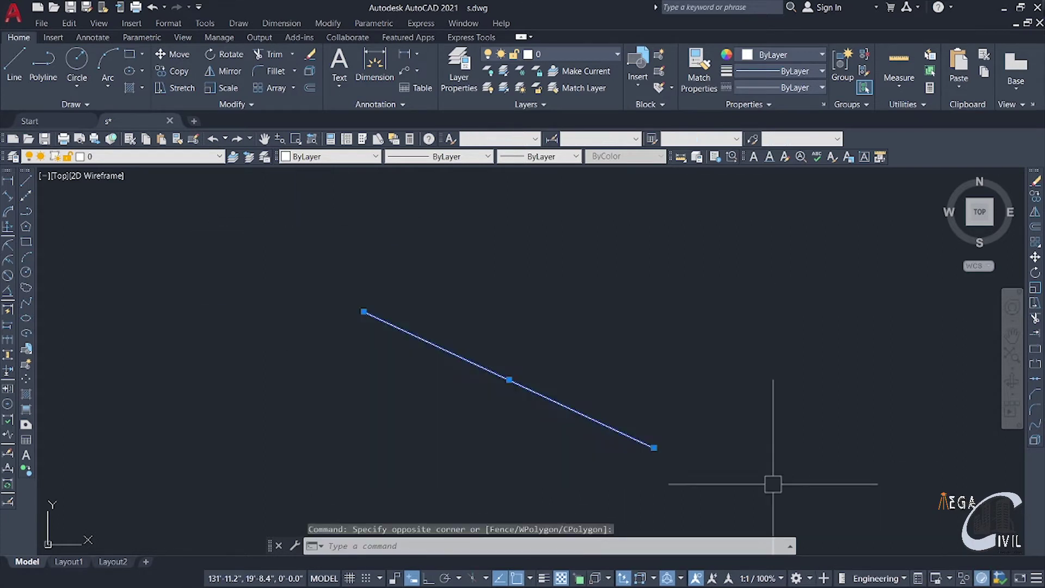
key("Delete")
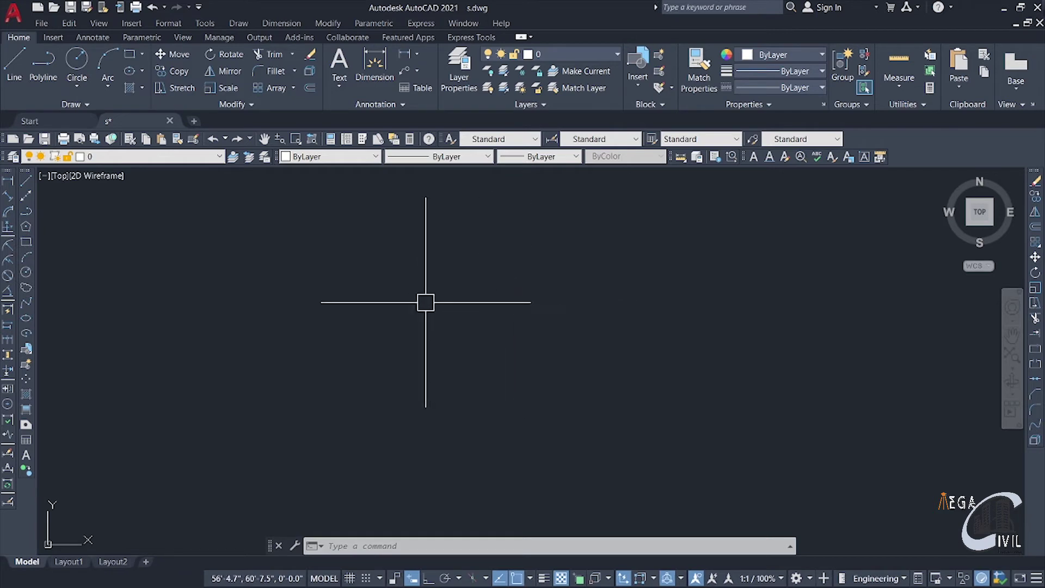
Draw a three-point arc about 103'-9" long, bulging upward and sloping down to the right
left_click(26, 262)
left_click(304, 263)
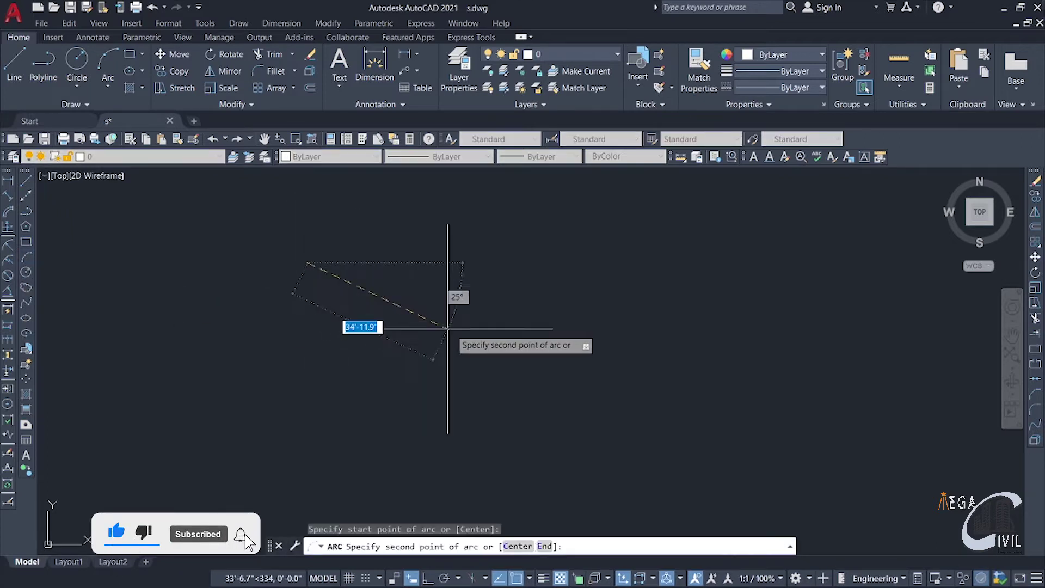
left_click(546, 286)
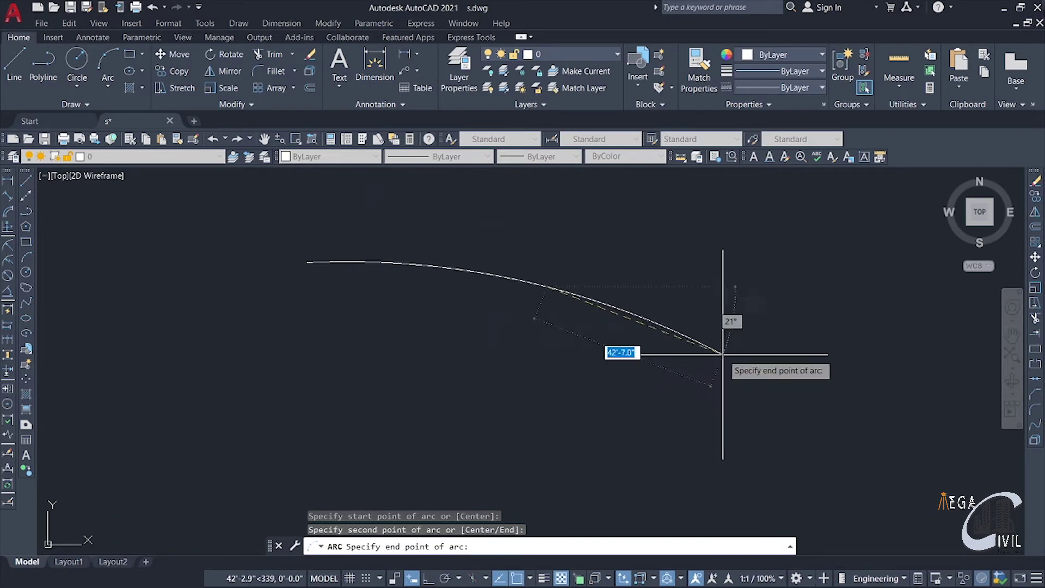
left_click(733, 396)
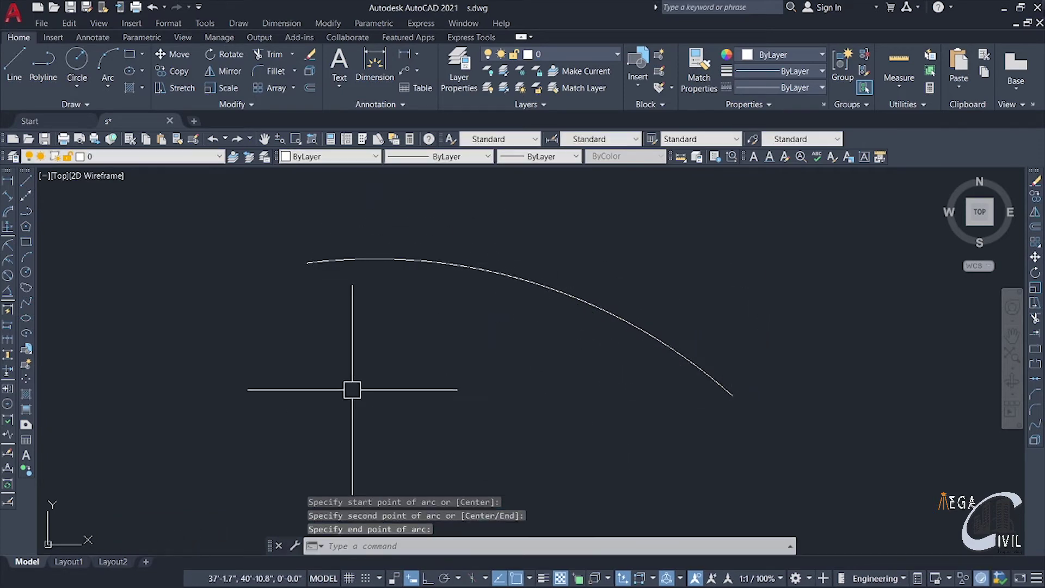
Try a linear dimension between the arc's two endpoints without placing it
middle_click_drag(352, 390, 313, 404)
scroll(381, 390, "down", 3)
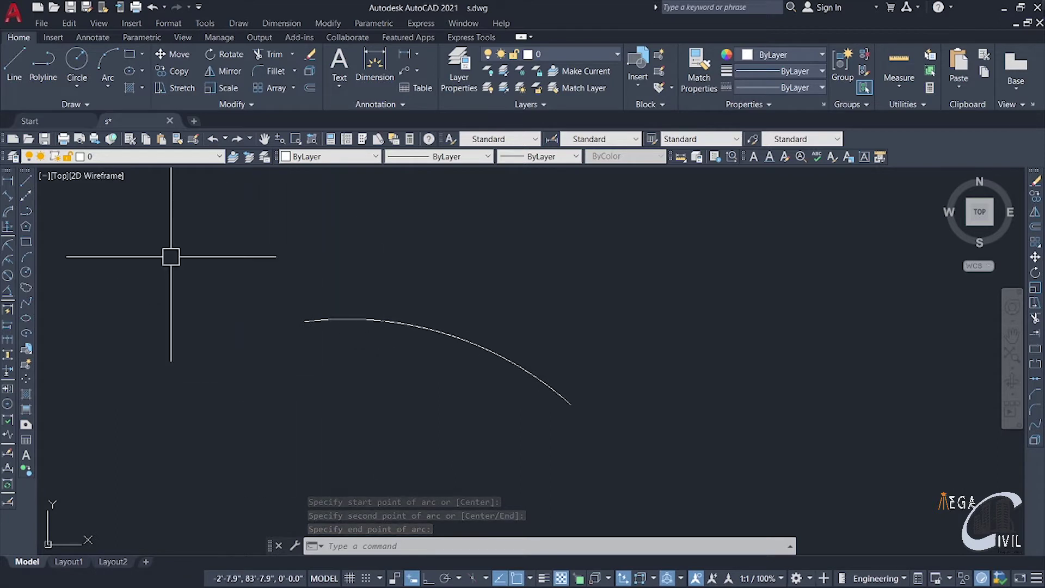
left_click(7, 180)
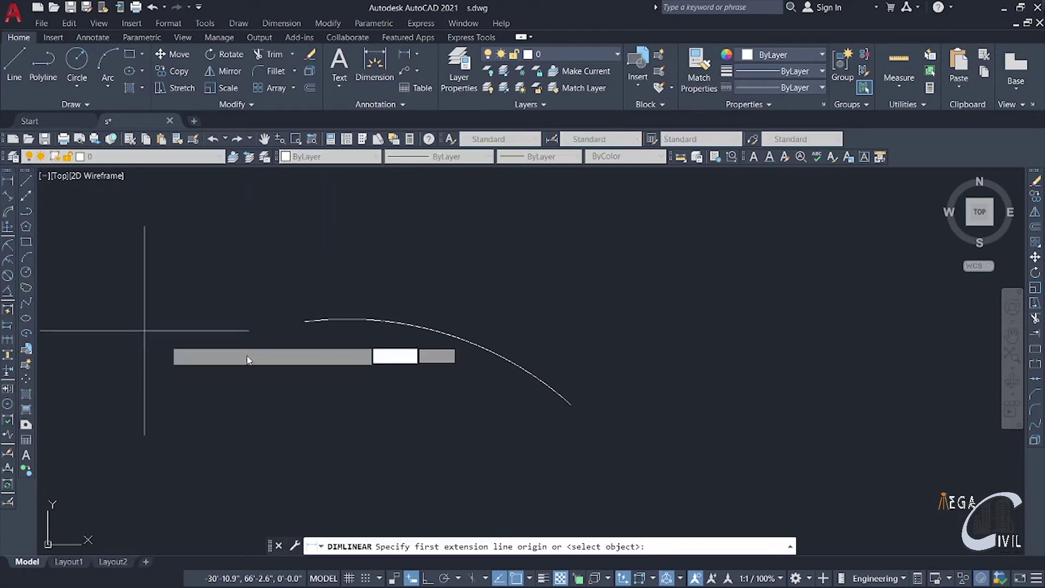
left_click(304, 321)
left_click(571, 404)
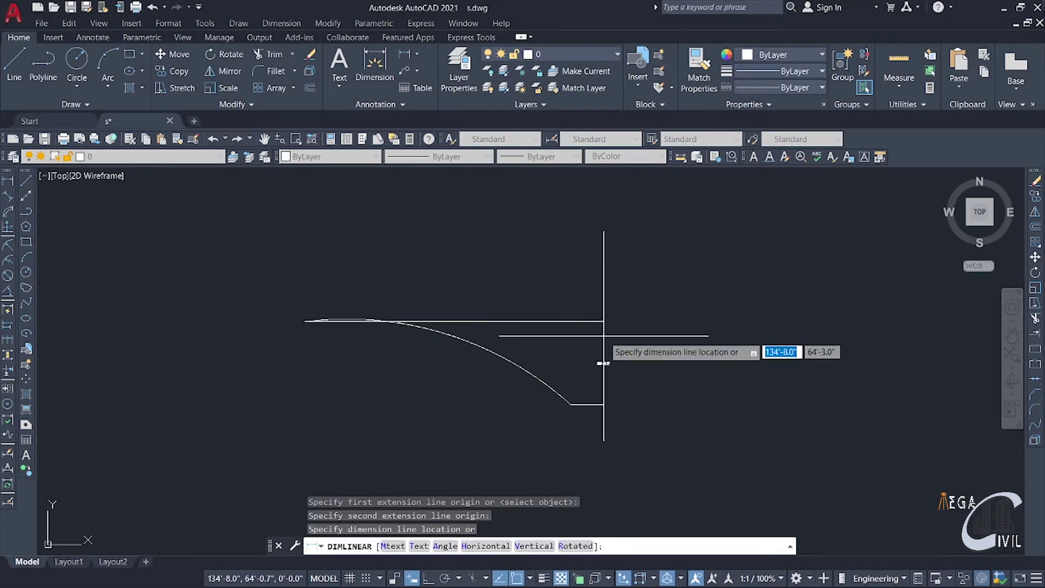
scroll(603, 363, "up", 2)
scroll(445, 275, "up", 2)
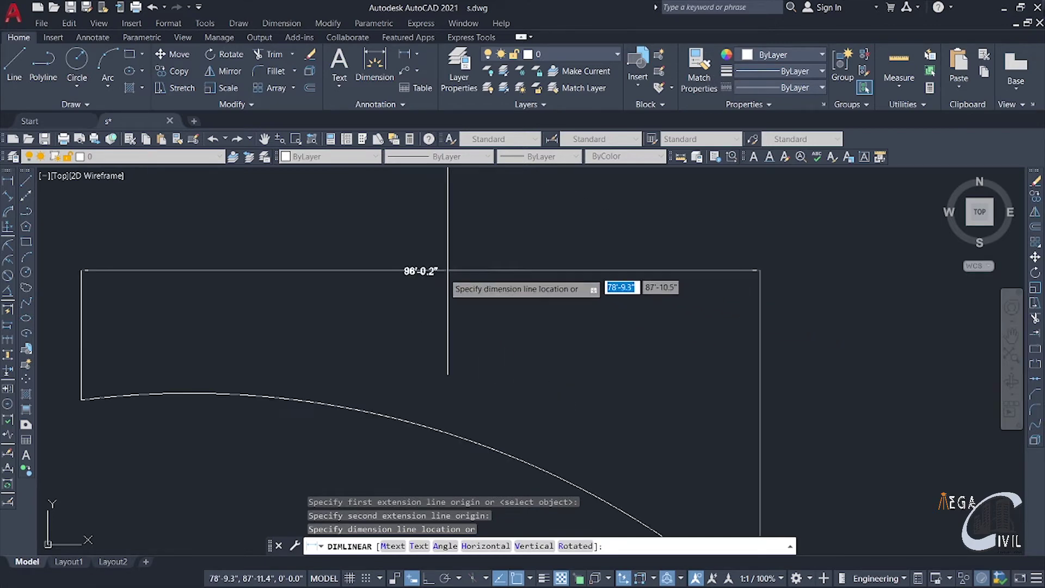
scroll(430, 303, "down", 2)
key("Escape")
Add an arc length dimension to the arc, placing it below the arc, and look at its text up close
left_click(8, 211)
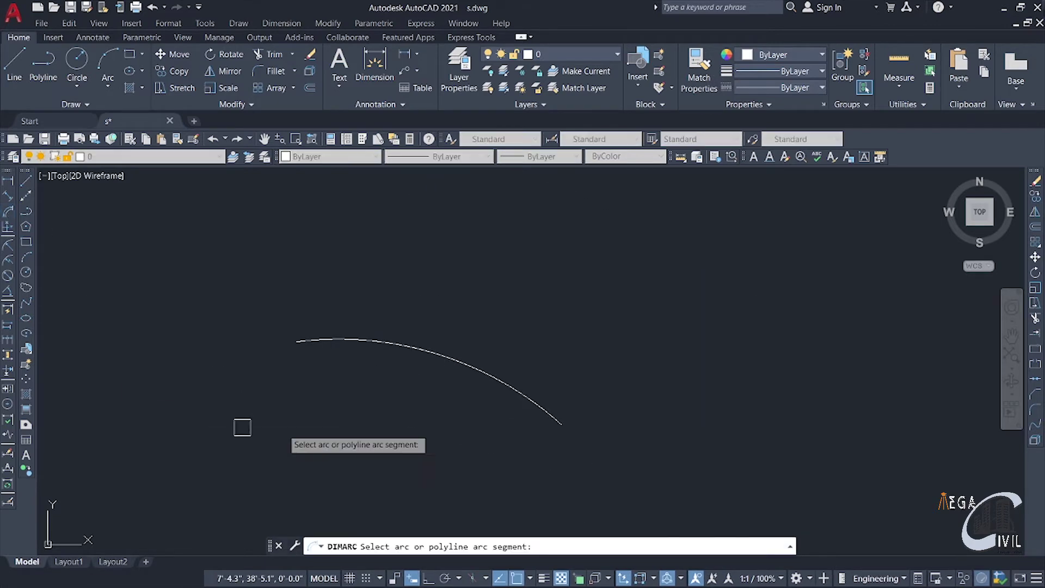
left_click(305, 342)
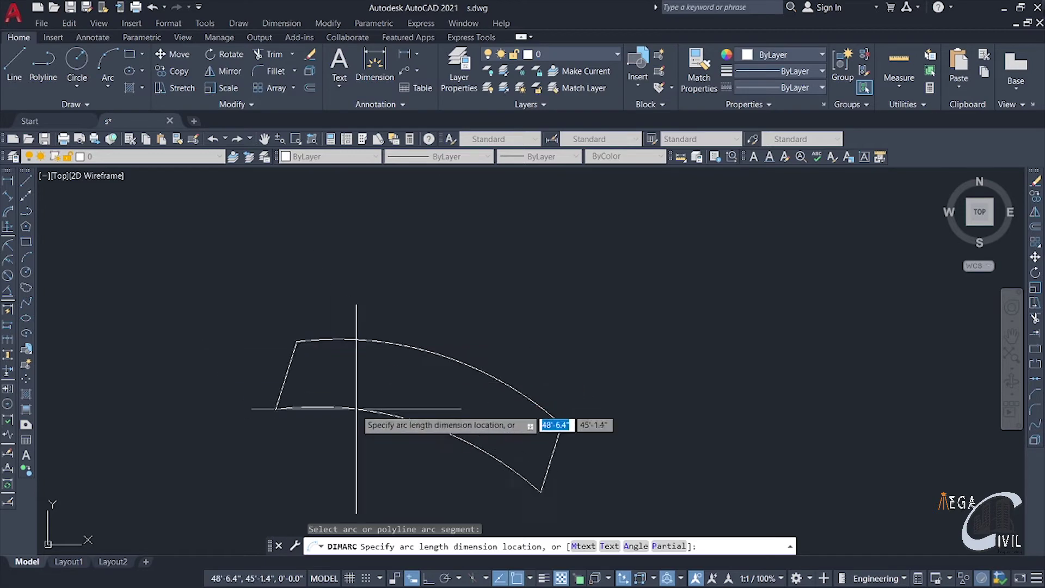
left_click(403, 434)
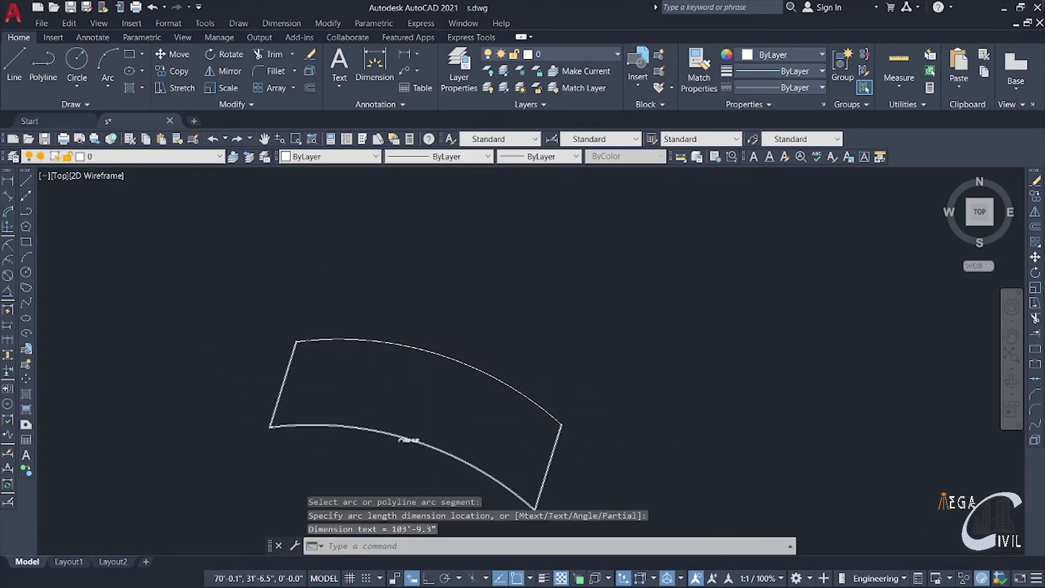
scroll(416, 427, "up", 3)
scroll(374, 431, "down", 3)
scroll(381, 440, "up", 2)
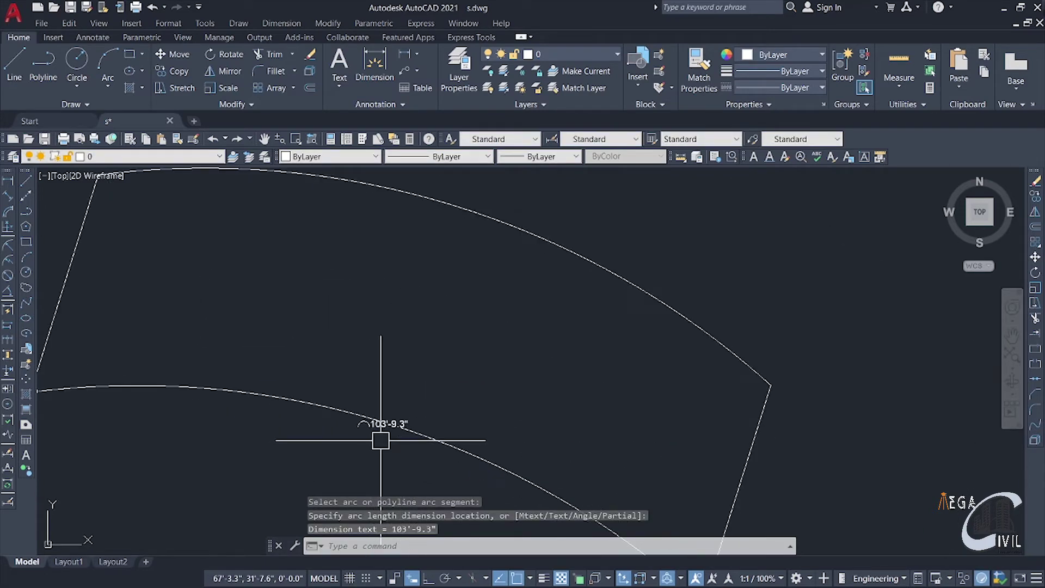
scroll(430, 441, "down", 5)
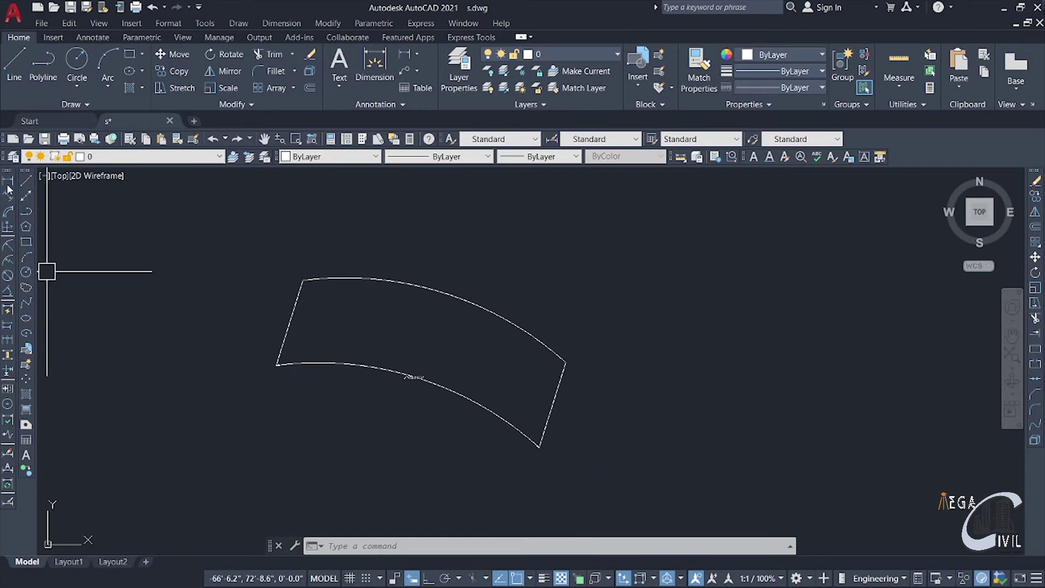
left_click(256, 287)
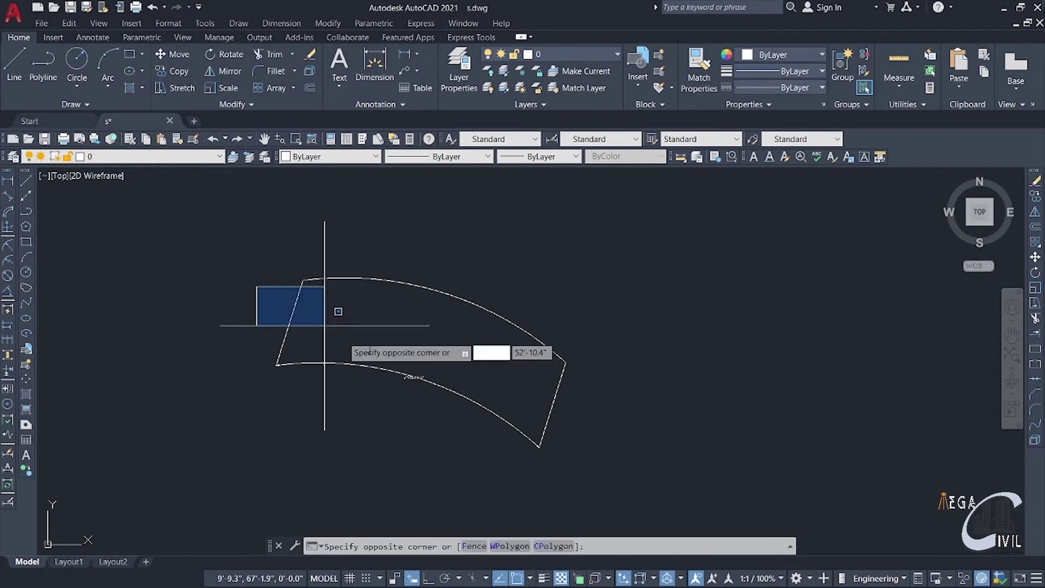
left_click(577, 479)
left_click(577, 481)
left_click(357, 389)
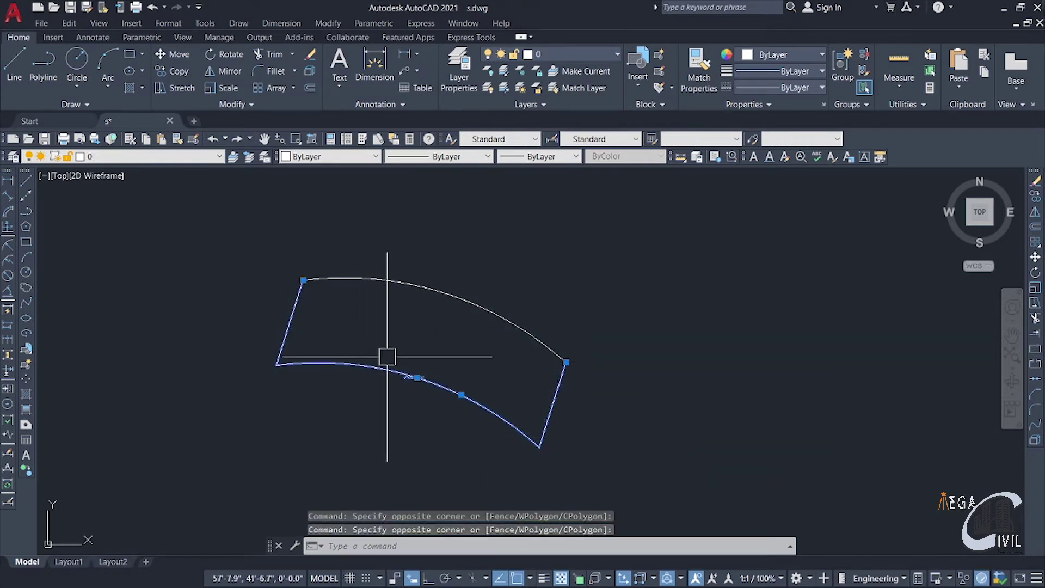
key("Escape")
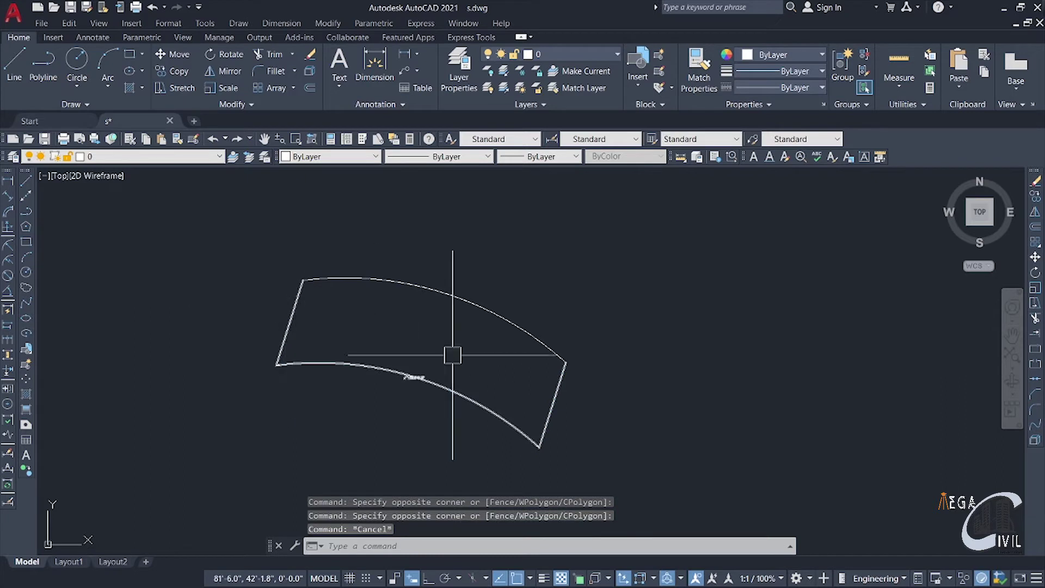
Erase the arc length dimension and the arc
left_click(559, 472)
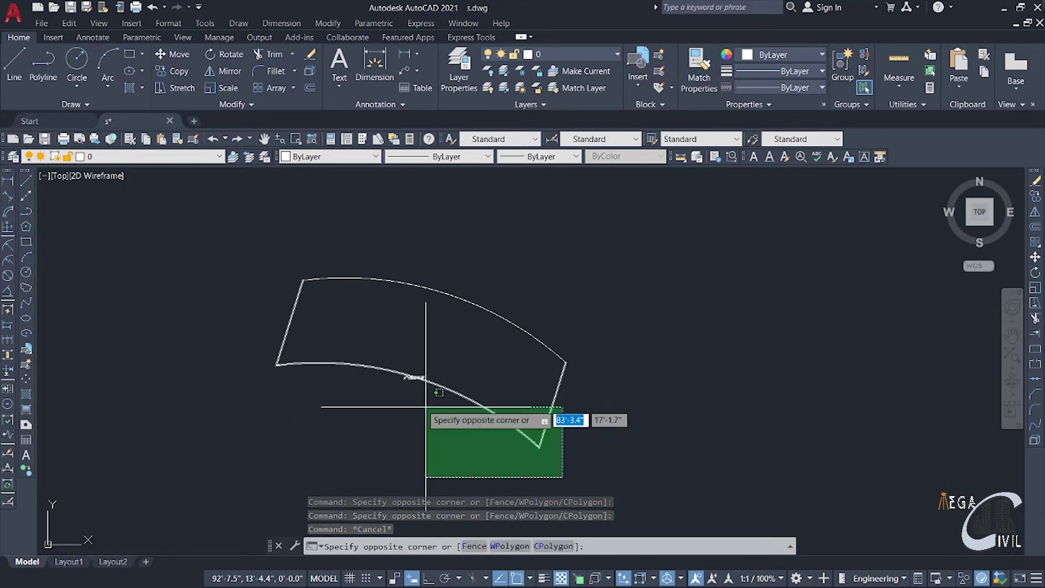
left_click(225, 282)
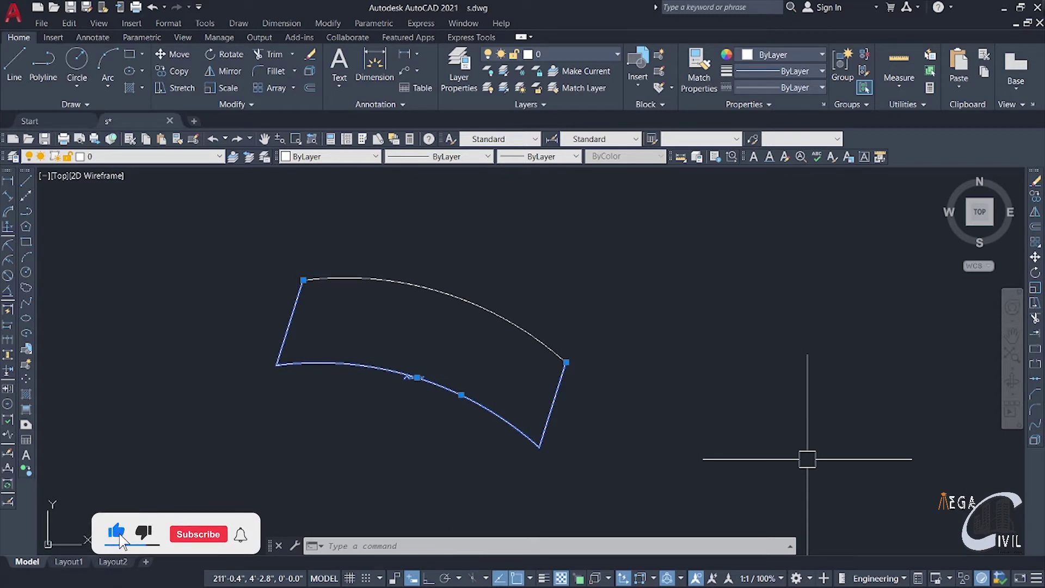
key("Delete")
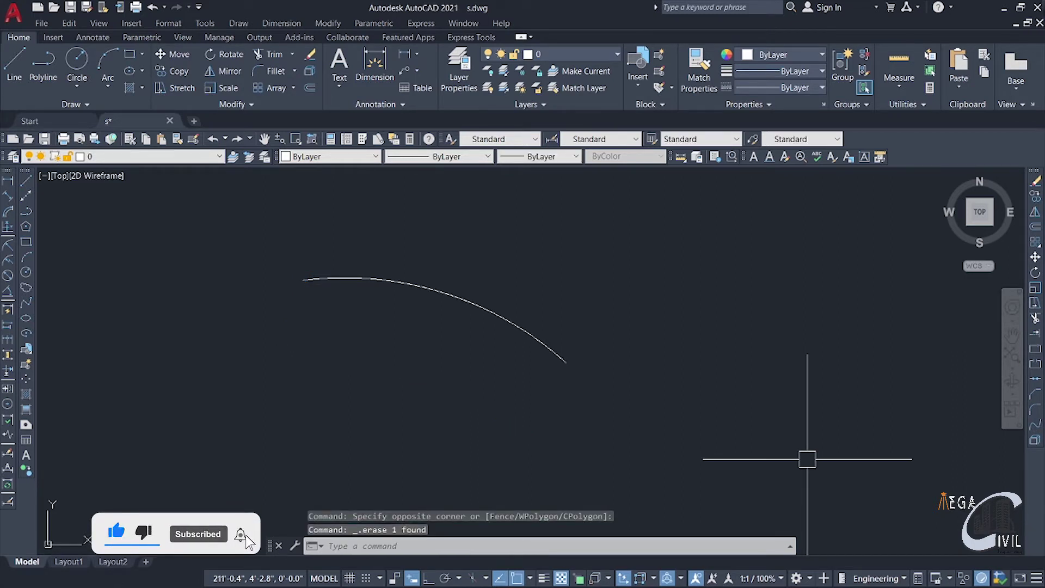
left_click(240, 243)
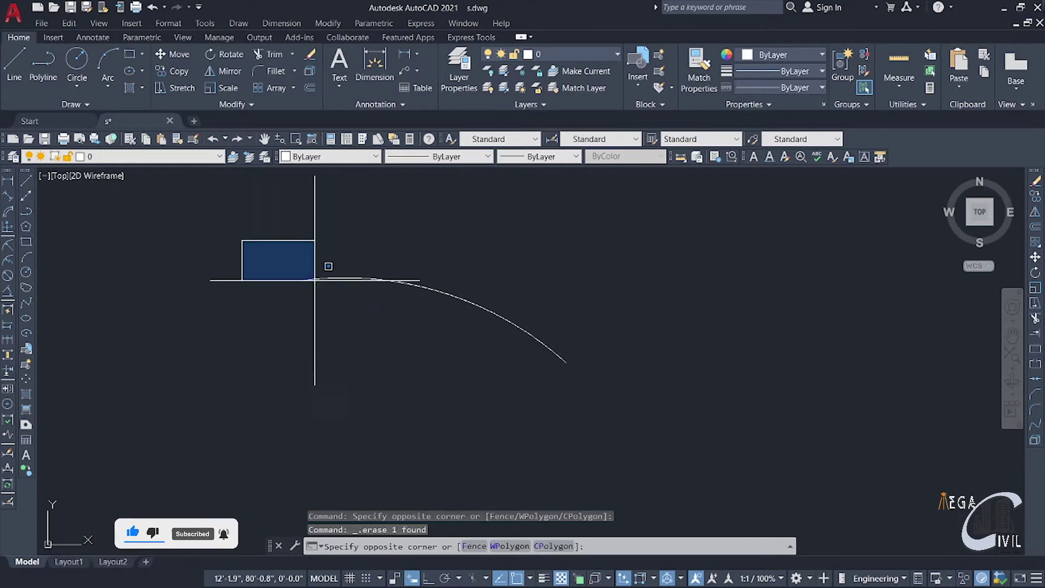
left_click(649, 425)
key("Delete")
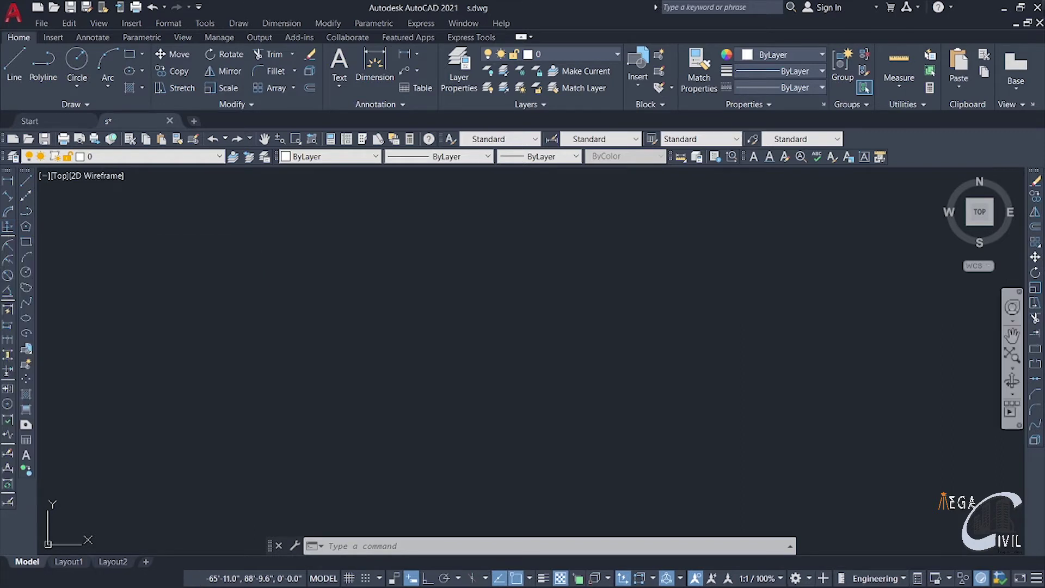
Switch to Paint and sketch a white vertical Y axis and horizontal X axis with their letters on the black canvas
left_click(1004, 8)
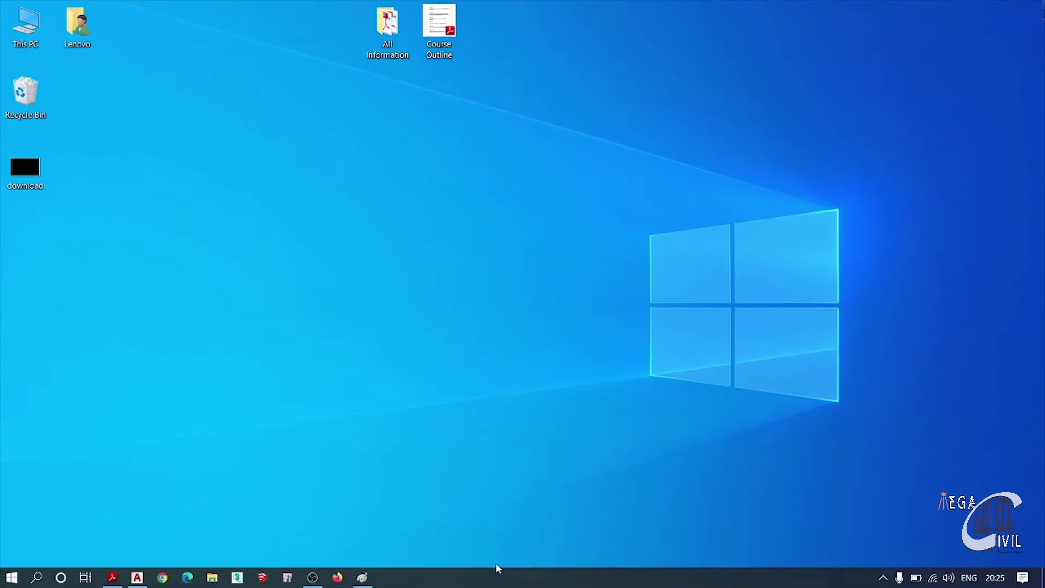
left_click(363, 578)
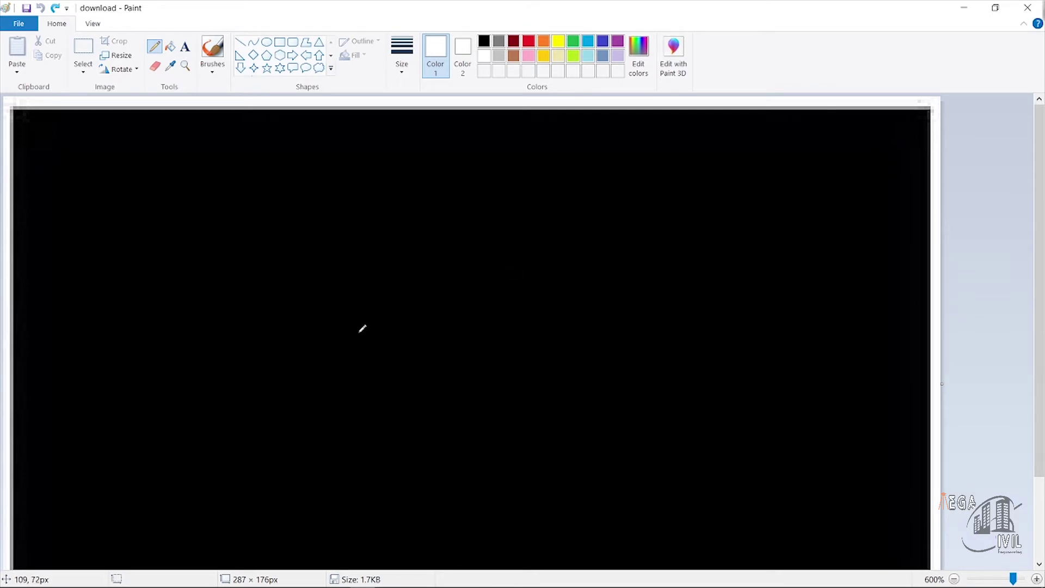
left_click_drag(161, 244, 168, 370)
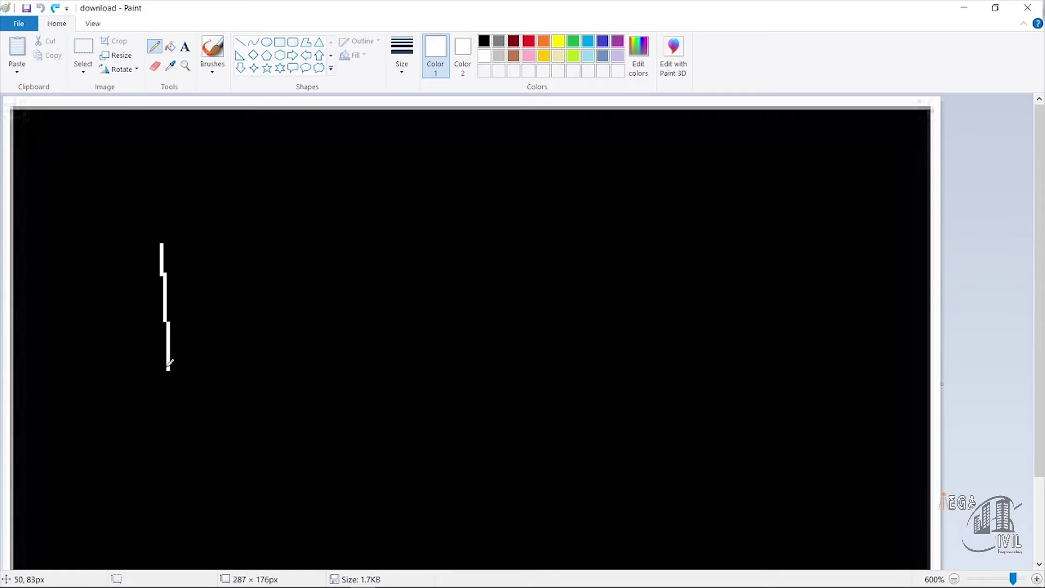
mouse_move(169, 201)
left_mouse_down()
mouse_move(192, 204)
mouse_move(191, 266)
mouse_move(184, 256)
left_mouse_up()
left_click_drag(168, 372, 382, 378)
mouse_move(440, 363)
left_mouse_down()
mouse_move(408, 396)
mouse_move(436, 384)
mouse_move(458, 403)
mouse_move(449, 355)
left_mouse_up()
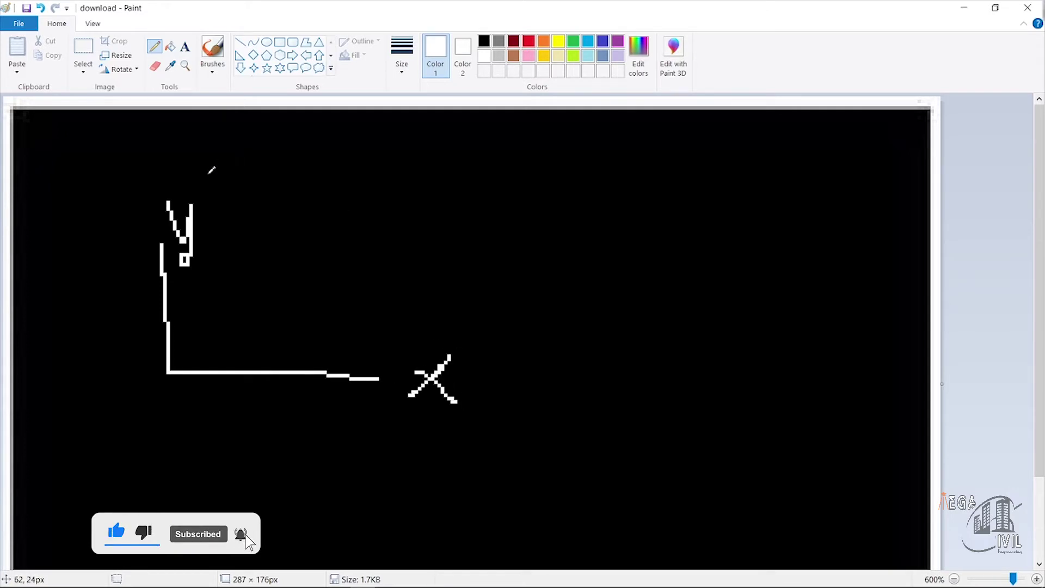
left_click_drag(208, 175, 192, 213)
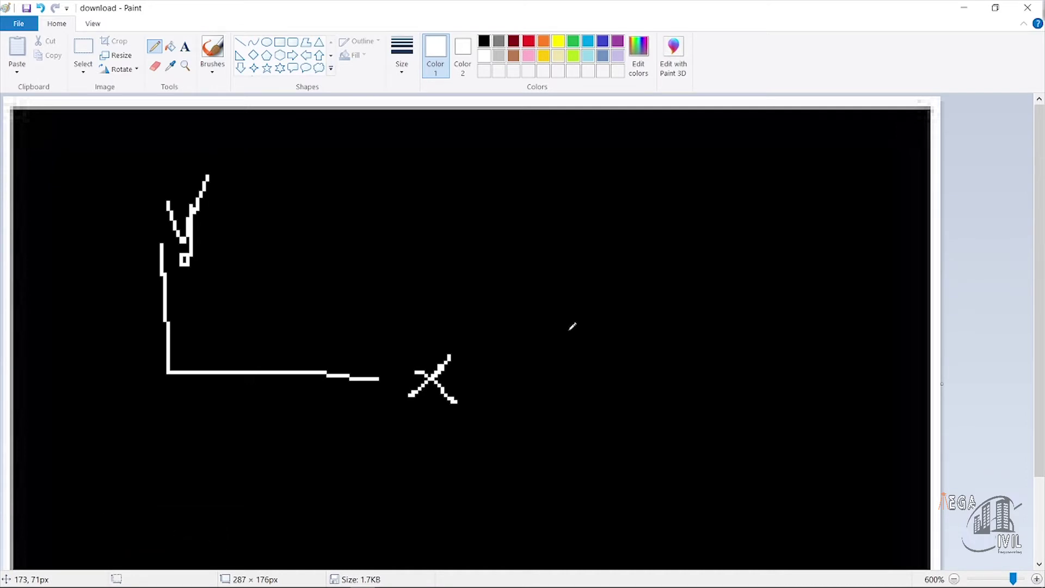
Draw a small circle above the X axis, and mark the origin and the axis point below the circle with slanted ticks
mouse_move(343, 228)
left_mouse_down()
mouse_move(305, 252)
mouse_move(378, 279)
mouse_move(366, 229)
mouse_move(343, 228)
left_mouse_up()
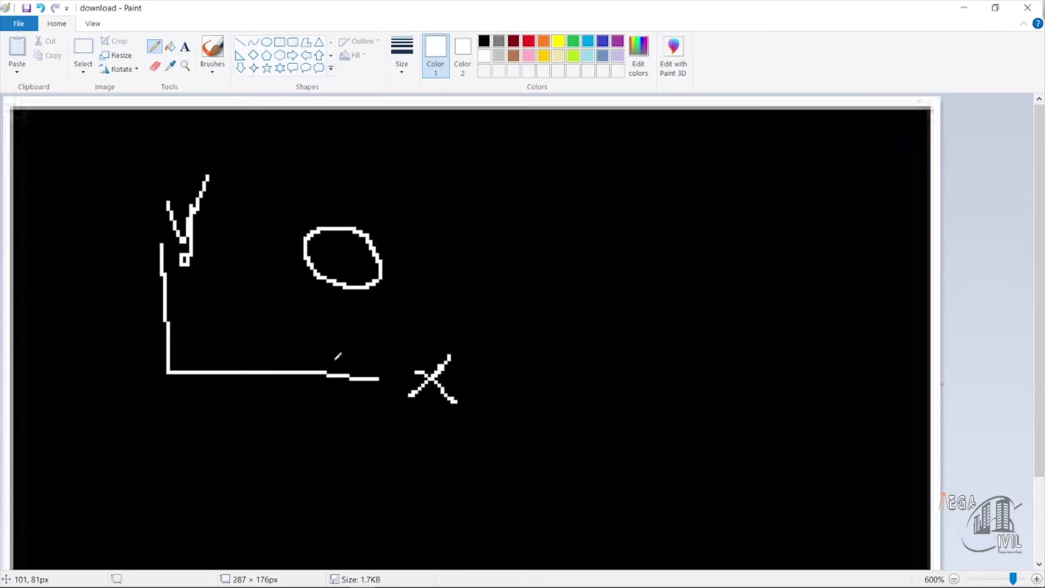
left_click_drag(171, 368, 156, 387)
left_click_drag(361, 358, 344, 406)
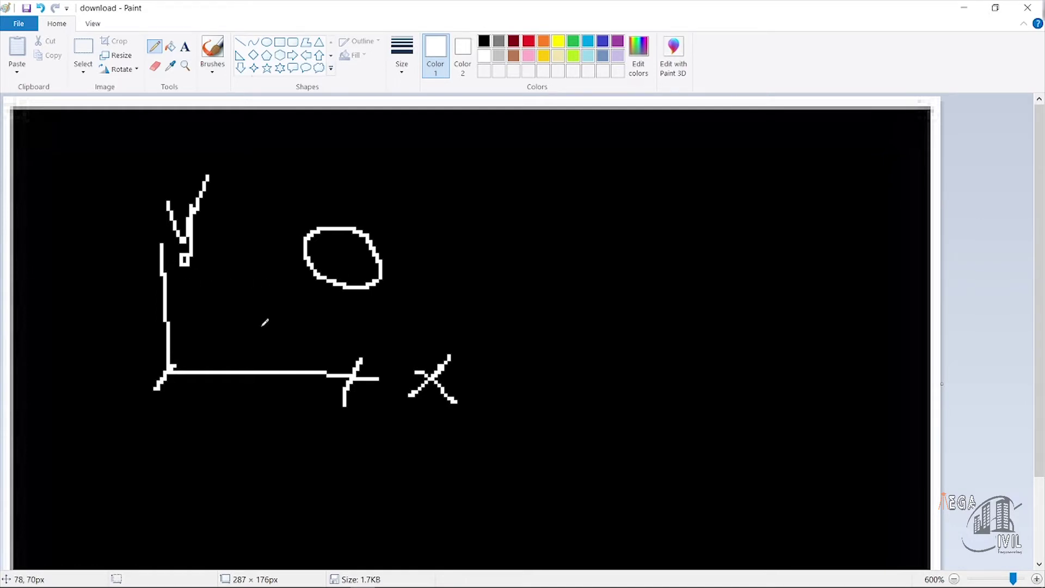
Draw a vertical line from the circle down to the X axis and mark both of its ends with slanted ticks
left_click_drag(347, 290, 357, 370)
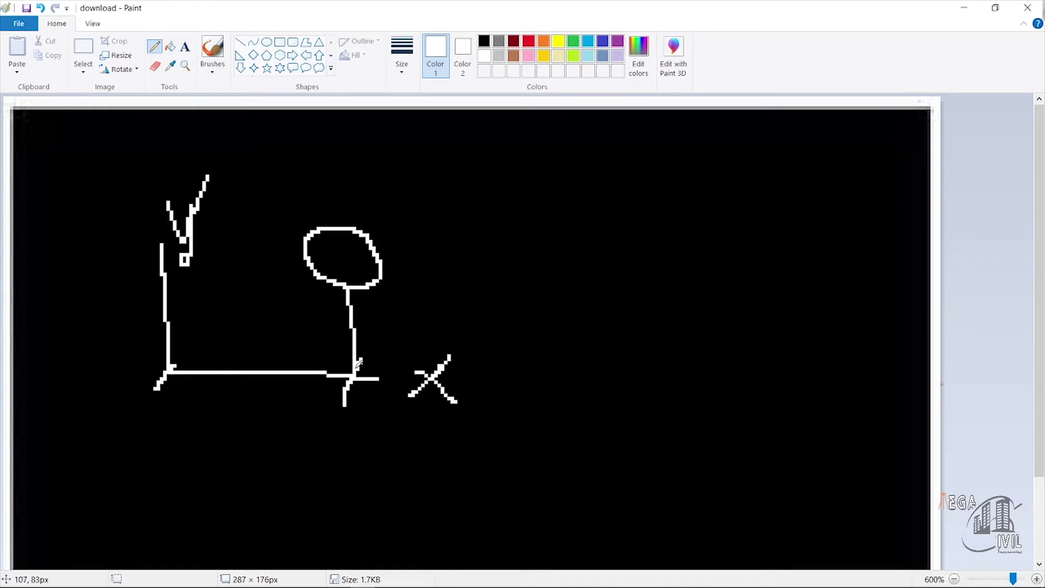
left_click_drag(347, 291, 322, 304)
left_click_drag(359, 366, 409, 353)
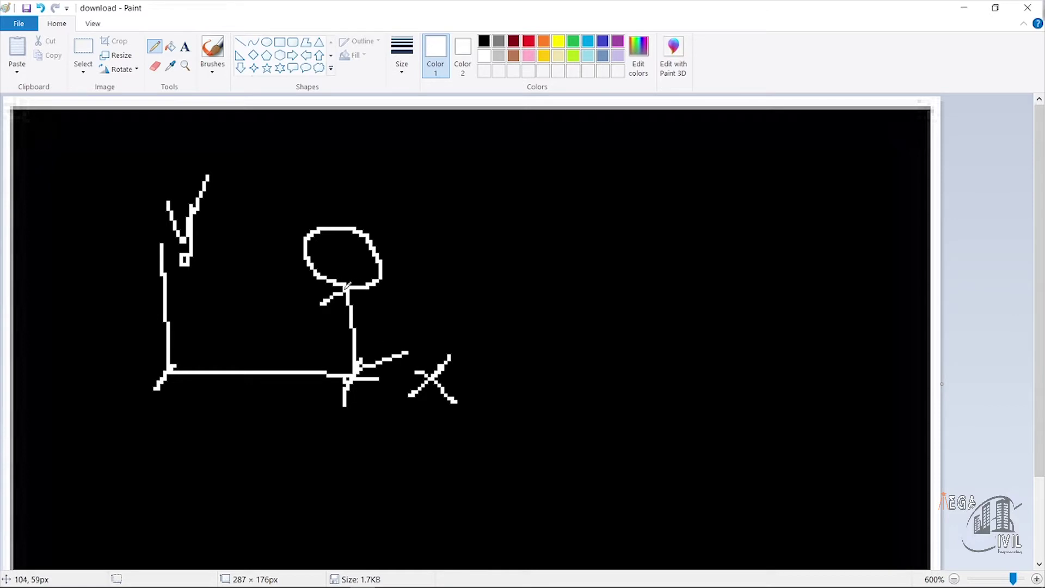
left_click_drag(348, 286, 402, 266)
left_click_drag(344, 288, 305, 309)
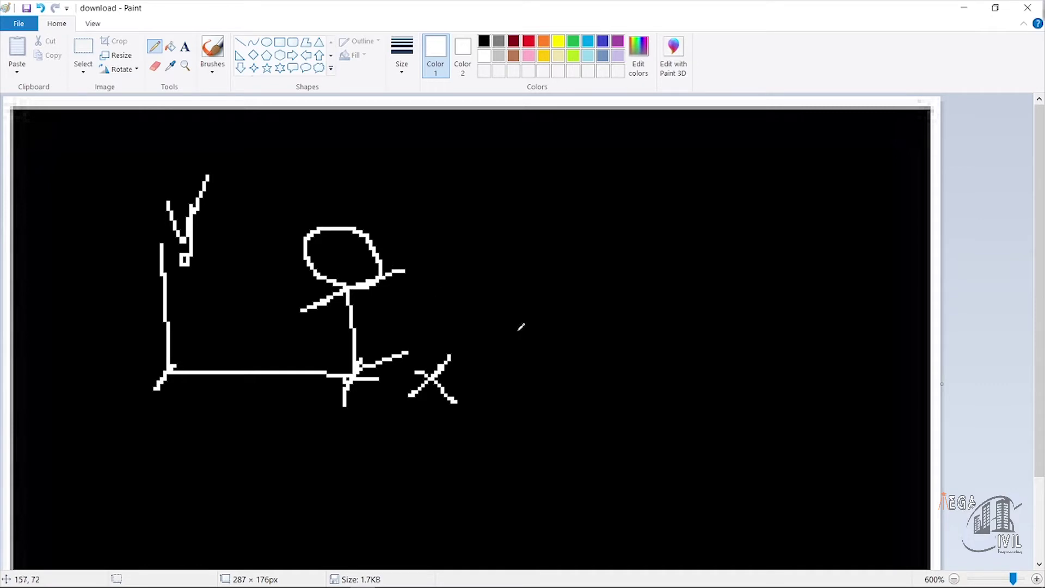
Undo the slanted ticks and the vertical line under the circle, keeping the axes, their letters and the circle
left_click_drag(308, 373, 393, 357)
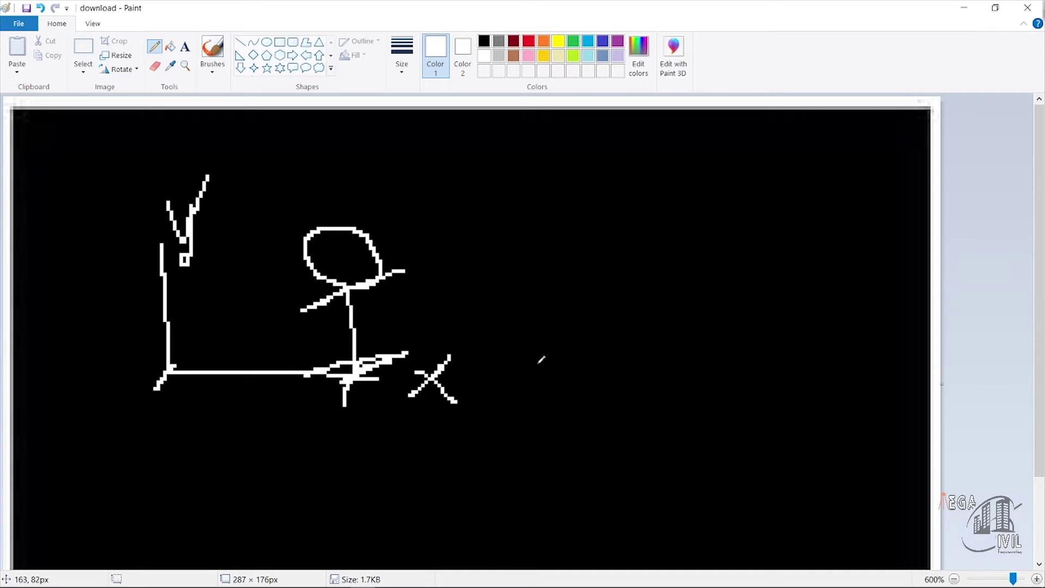
key("ctrl+z")
key("ctrl+z")
key("ctrl+z")
key("ctrl+z")
key("ctrl+z")
key("ctrl+z")
key("ctrl+z")
key("ctrl+z")
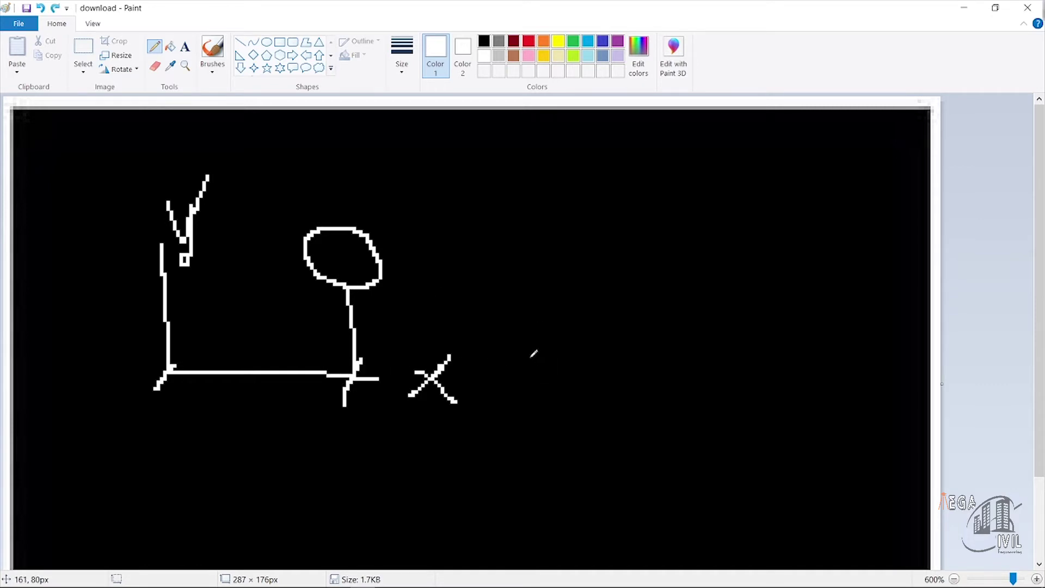
key("ctrl+z")
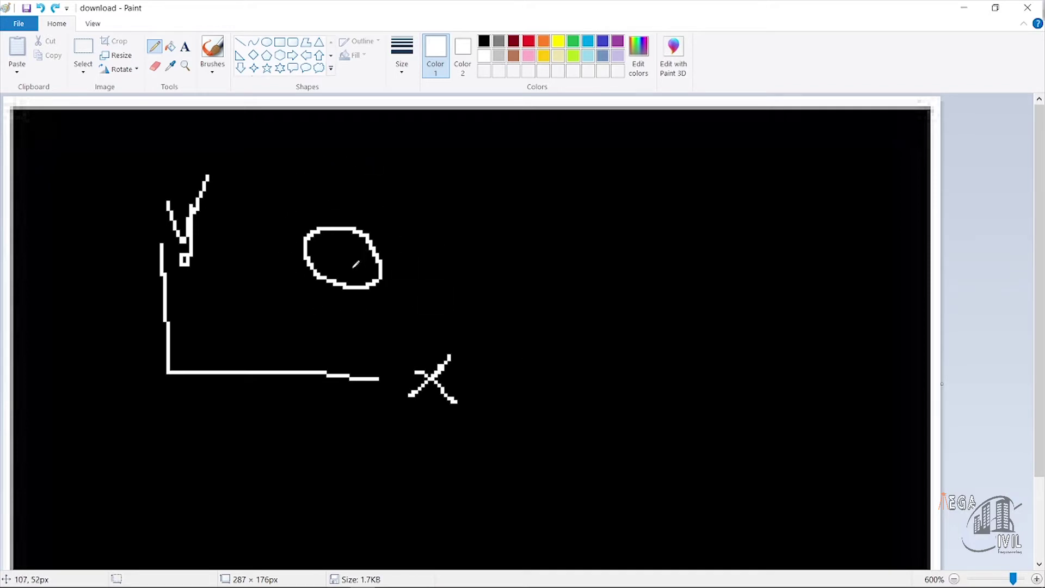
Mark the origin with a dot, and draw a vertical line from circle to X axis and a ticked line from Y axis to circle
left_click_drag(159, 367, 152, 370)
left_click_drag(360, 287, 361, 364)
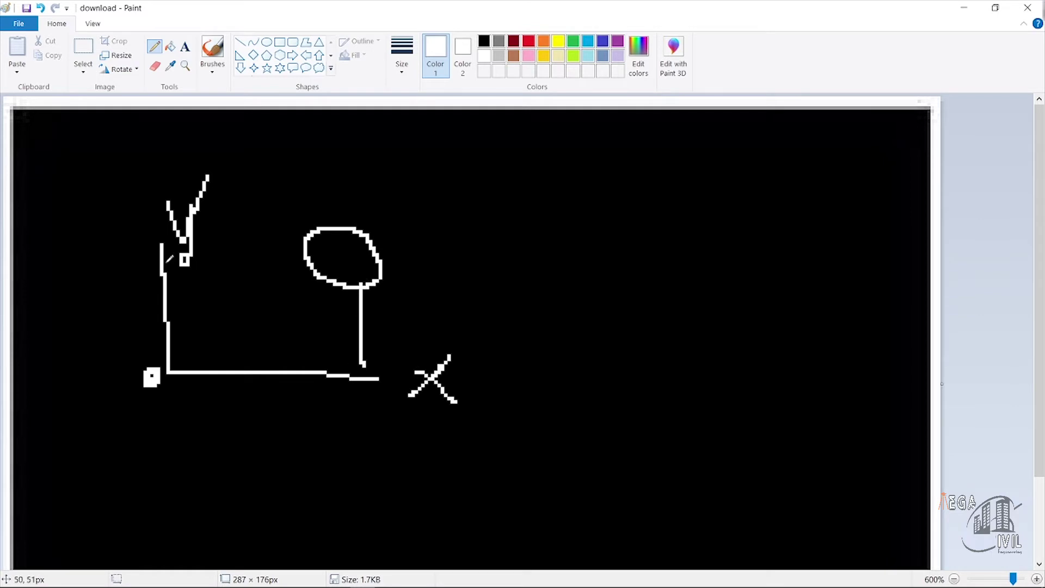
left_click_drag(166, 265, 302, 307)
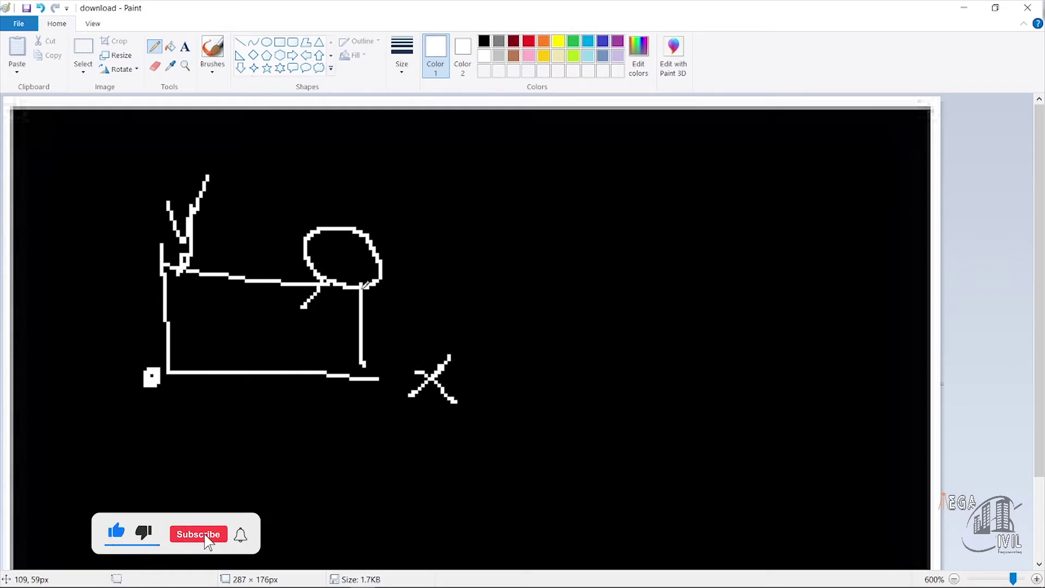
Undo all sketched strokes until the black canvas is empty
key("ctrl+z")
key("ctrl+z")
key("ctrl+z")
key("ctrl+z")
key("ctrl+z")
key("ctrl+z")
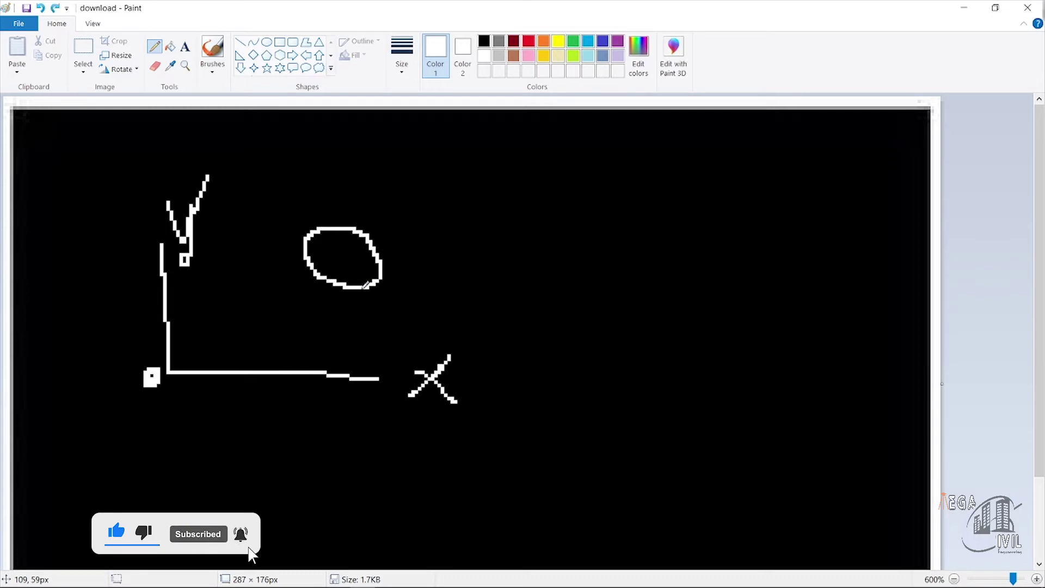
key("ctrl+z")
key("ctrl+z")
key("ctrl+z")
key("ctrl+z")
key("ctrl+z")
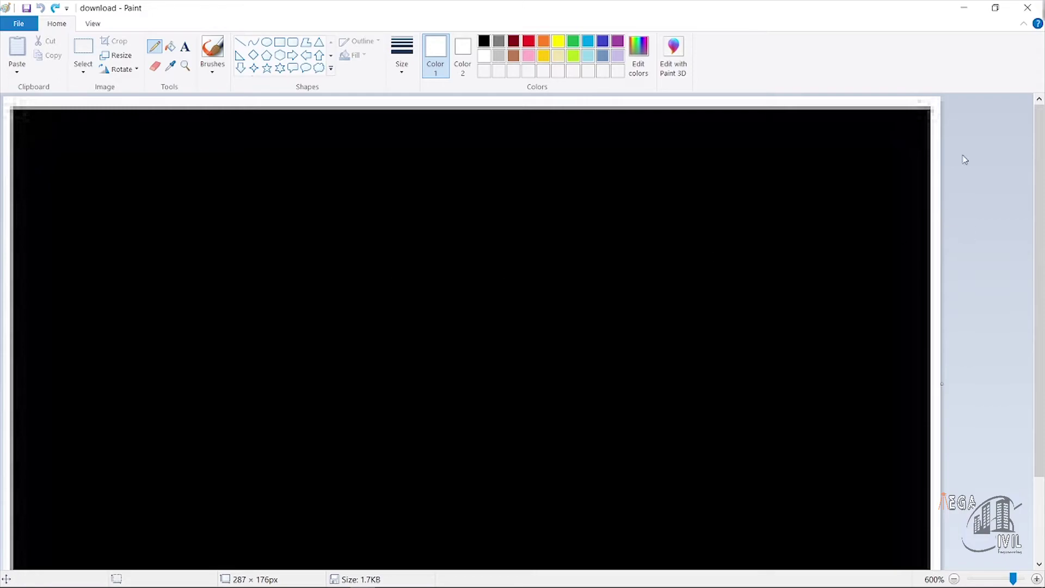
Switch to AutoCAD and draw a wide horizontal rectangle in the empty drawing area
left_click(964, 8)
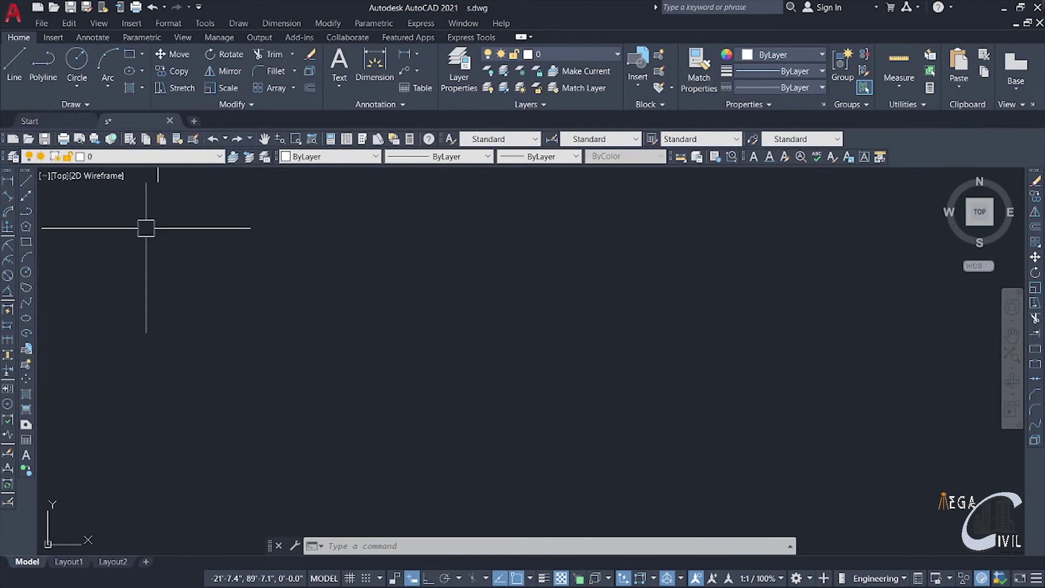
left_click(26, 244)
left_click(433, 286)
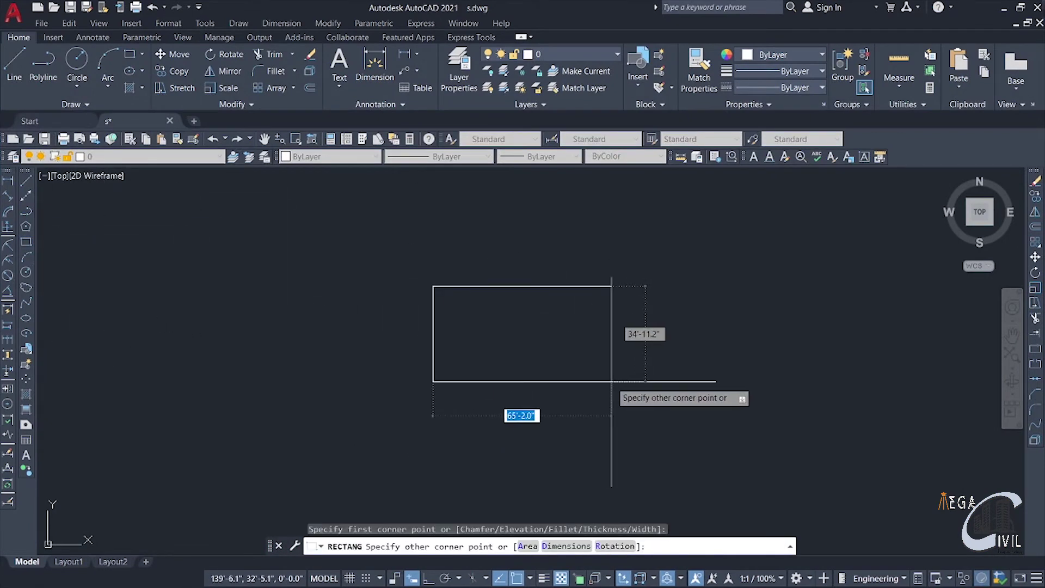
left_click(634, 377)
middle_click_drag(507, 378, 497, 350)
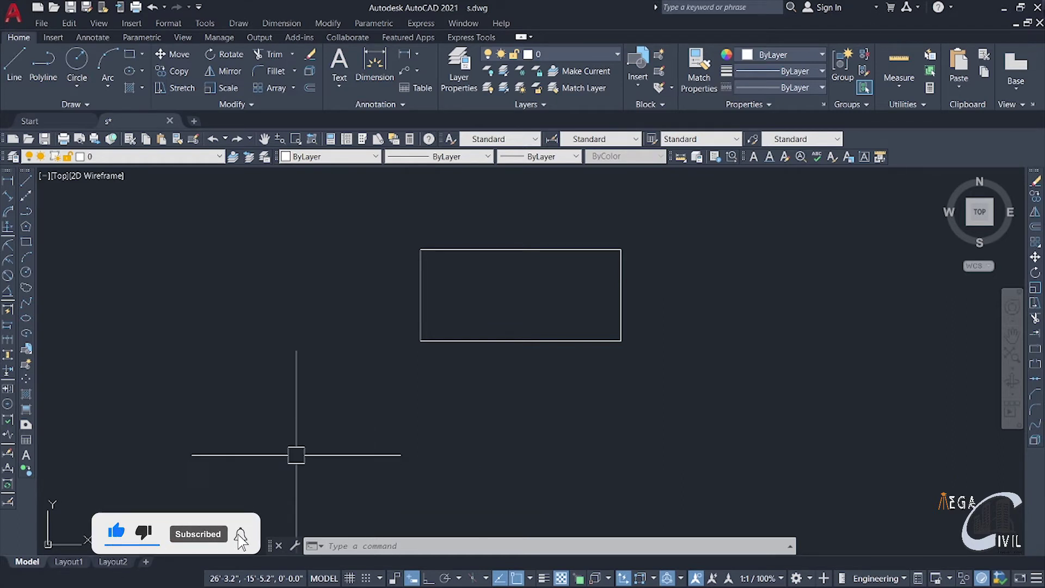
Turn on Show UCS Icon at Origin in the UCS icon settings
middle_click_drag(297, 453, 444, 399)
middle_click_drag(341, 452, 455, 395)
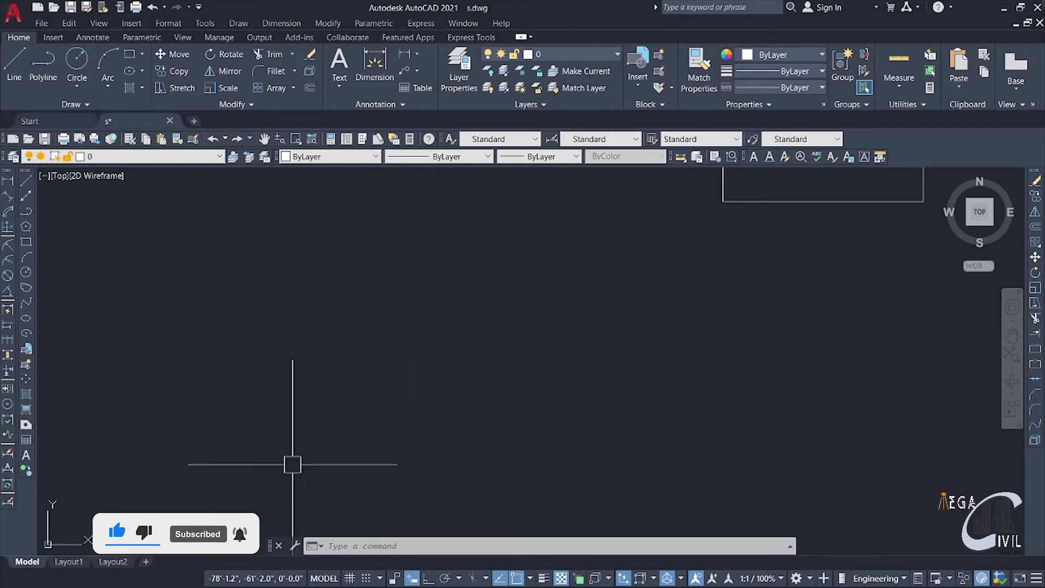
middle_click_drag(602, 352, 405, 469)
middle_click_drag(448, 422, 409, 447)
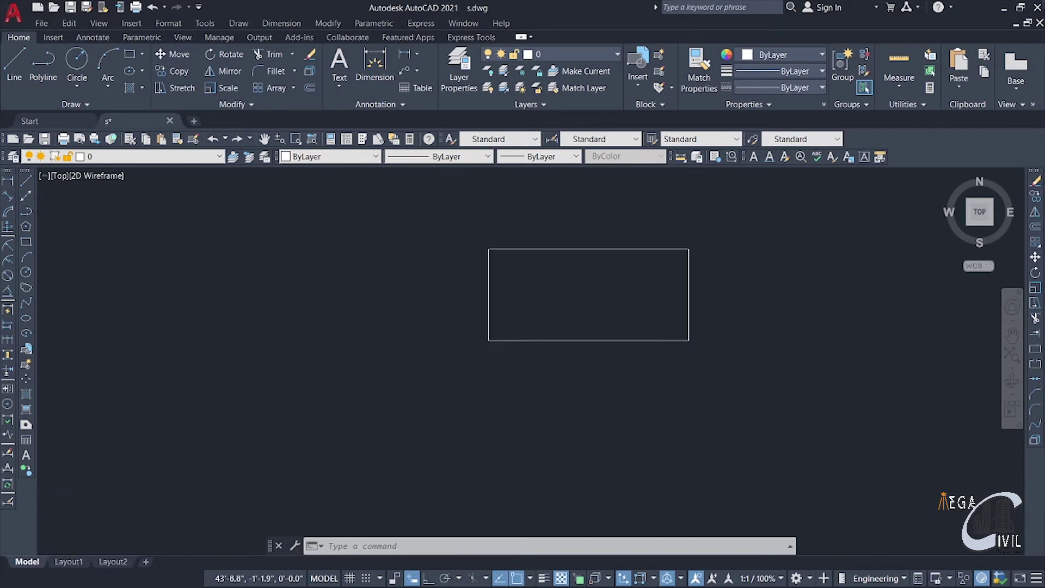
right_click(56, 543)
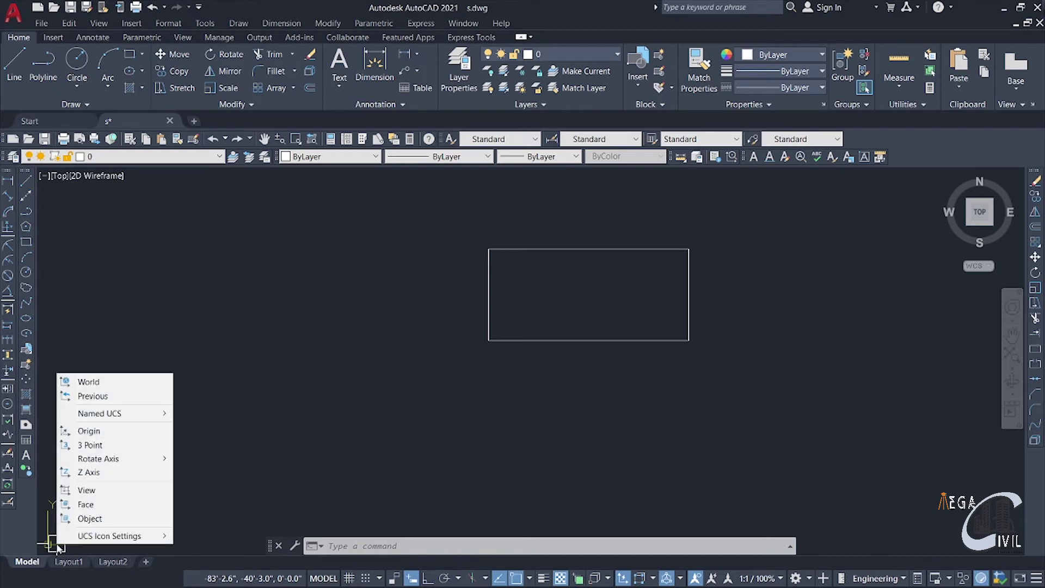
mouse_move(83, 541)
left_click(365, 429)
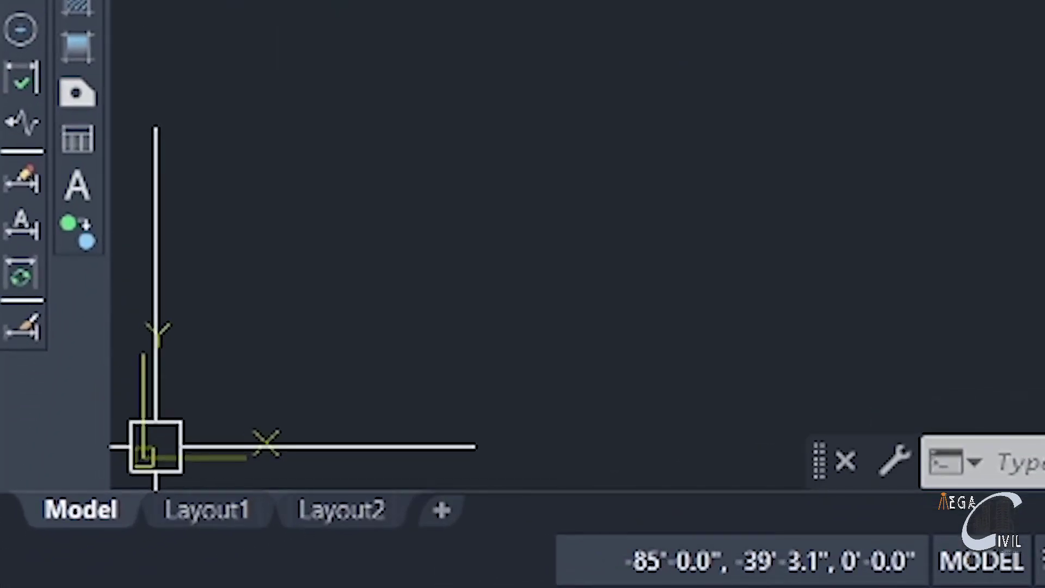
right_click(156, 448)
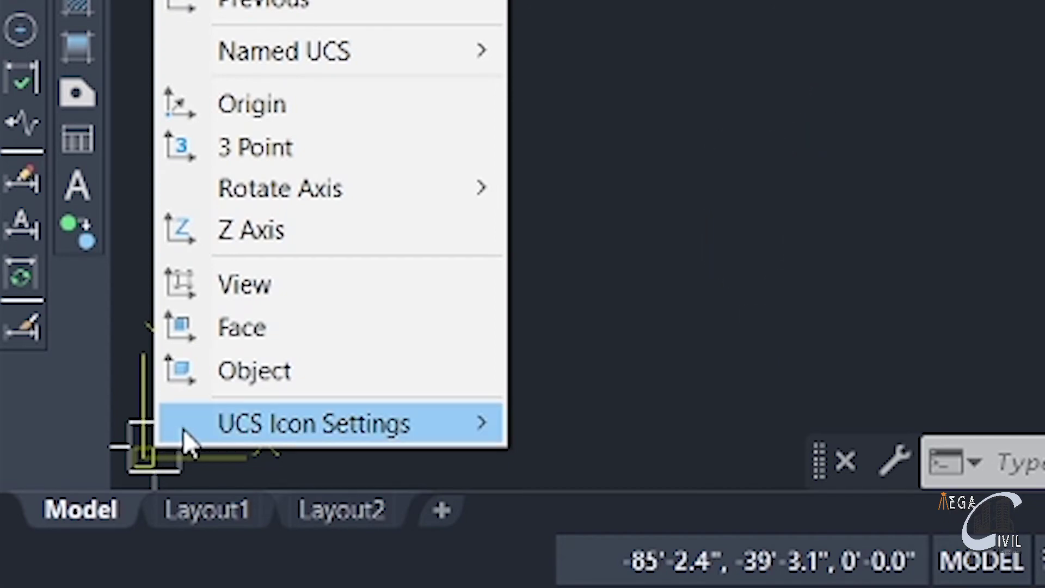
mouse_move(234, 433)
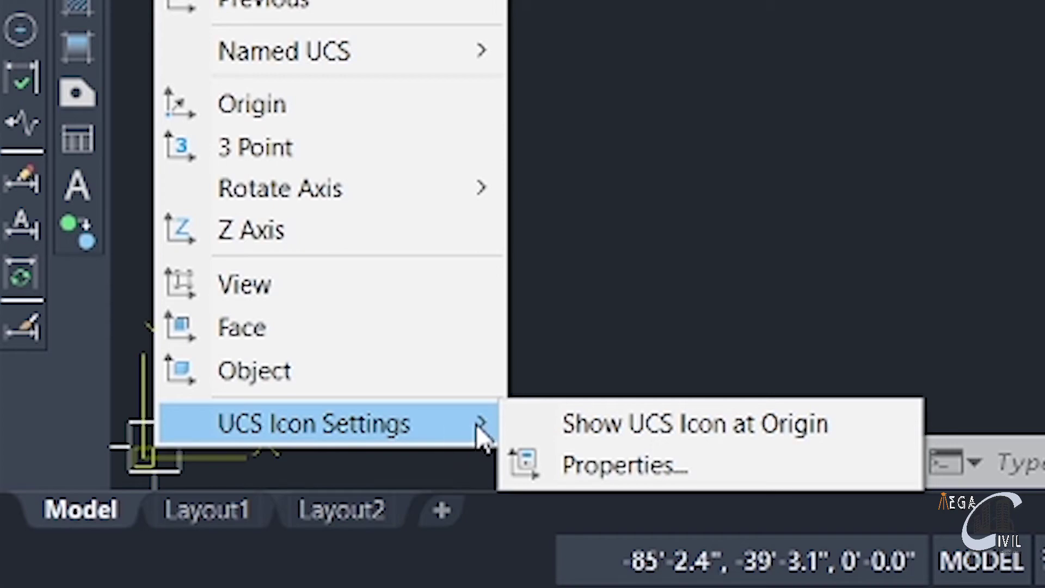
left_click(599, 430)
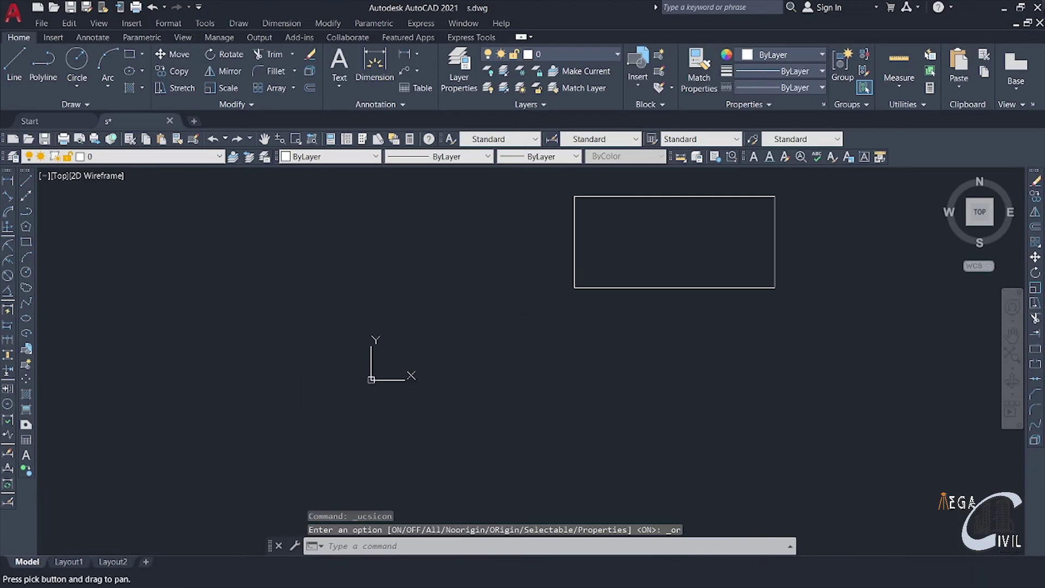
Examine where the rectangle lies relative to the UCS icon at the origin
mouse_move(411, 388)
middle_mouse_down()
mouse_move(266, 327)
mouse_move(392, 370)
mouse_move(558, 369)
mouse_move(591, 294)
middle_mouse_up()
middle_click_drag(539, 325, 193, 450)
middle_click_drag(577, 384, 791, 364)
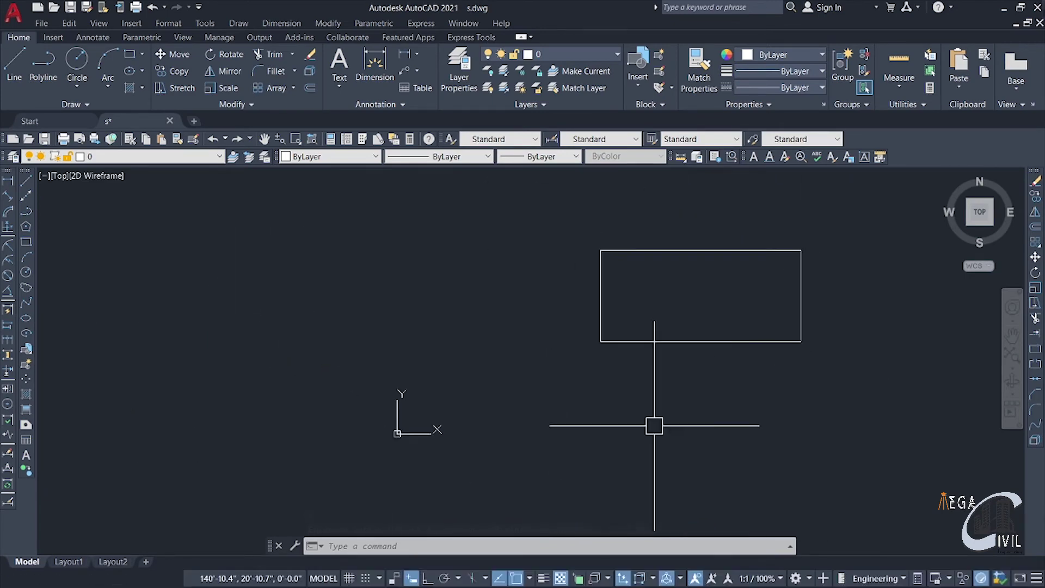
mouse_move(499, 425)
middle_mouse_down()
mouse_move(421, 343)
mouse_move(345, 443)
middle_mouse_up()
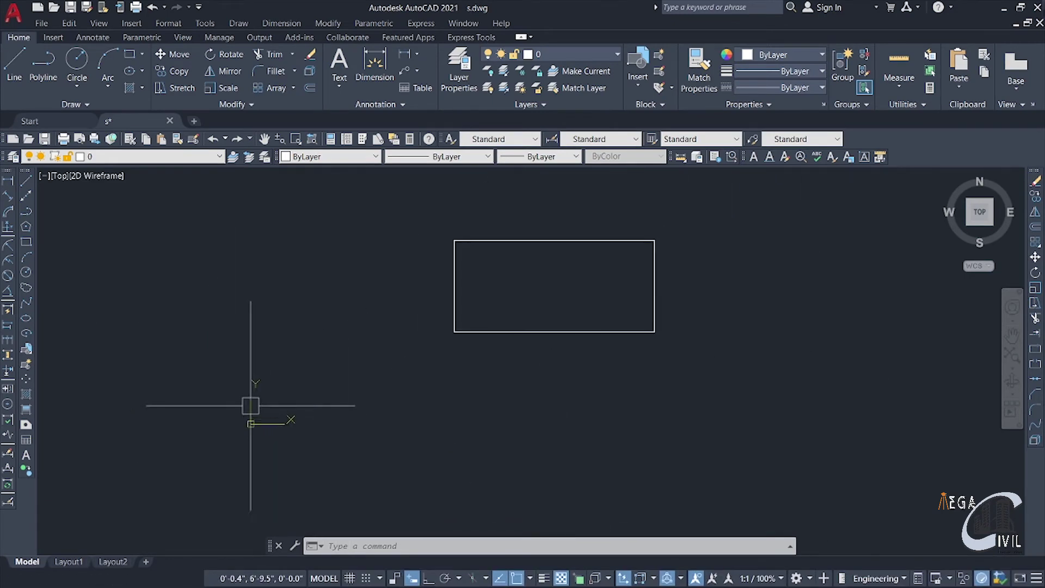
middle_click_drag(462, 420, 416, 441)
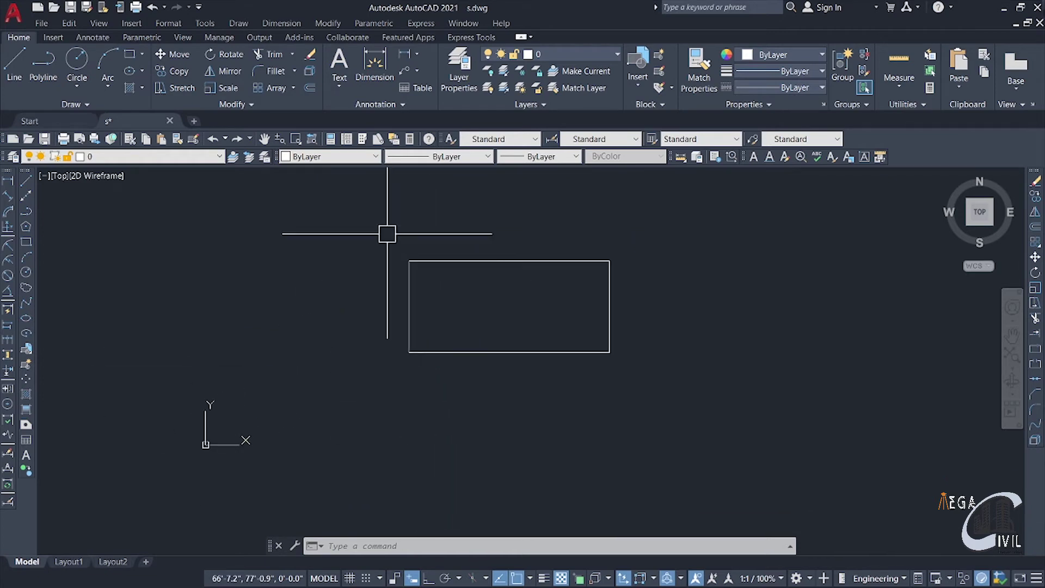
left_click(364, 218)
left_click(669, 398)
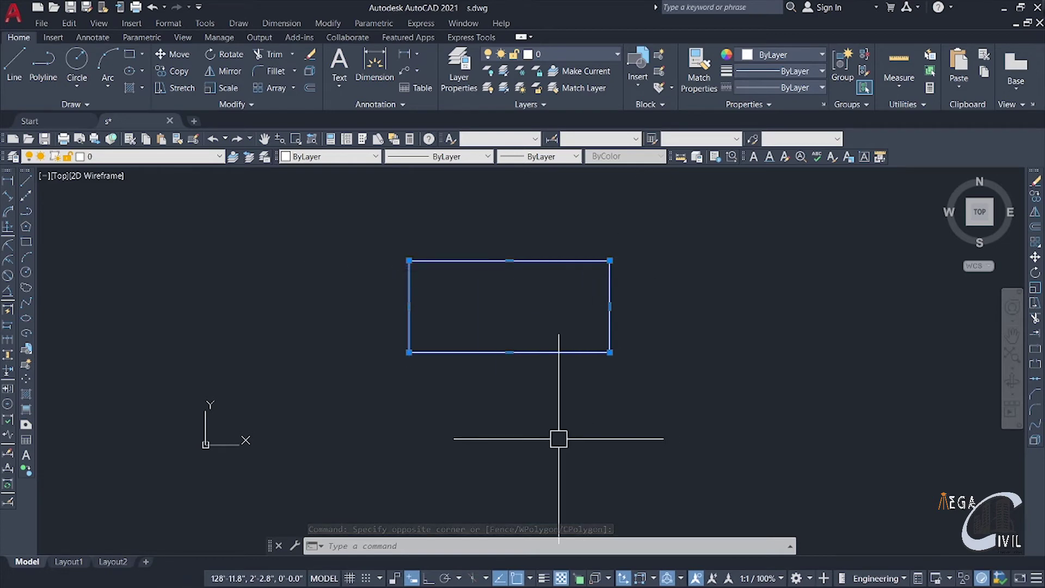
key("Escape")
Use the UCS command to place the origin at the rectangle's lower-left corner, with X along its bottom edge and Y upward
type("u")
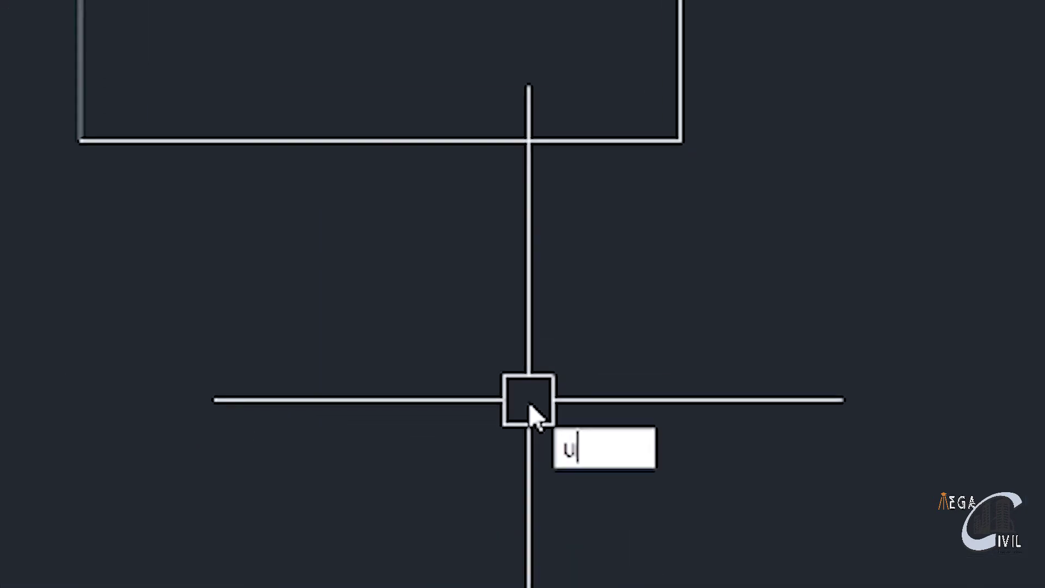
type("cs")
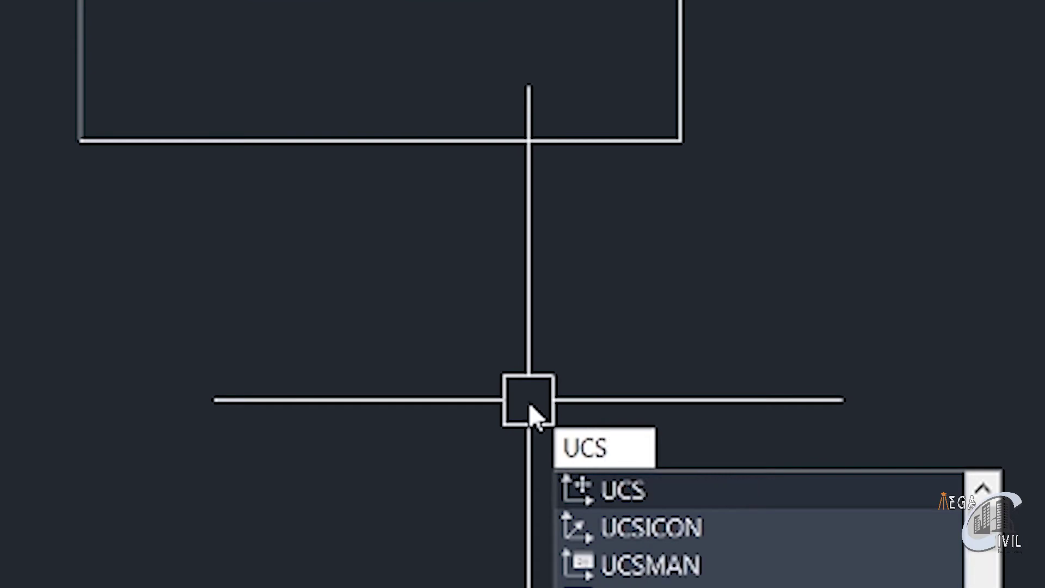
key("Return")
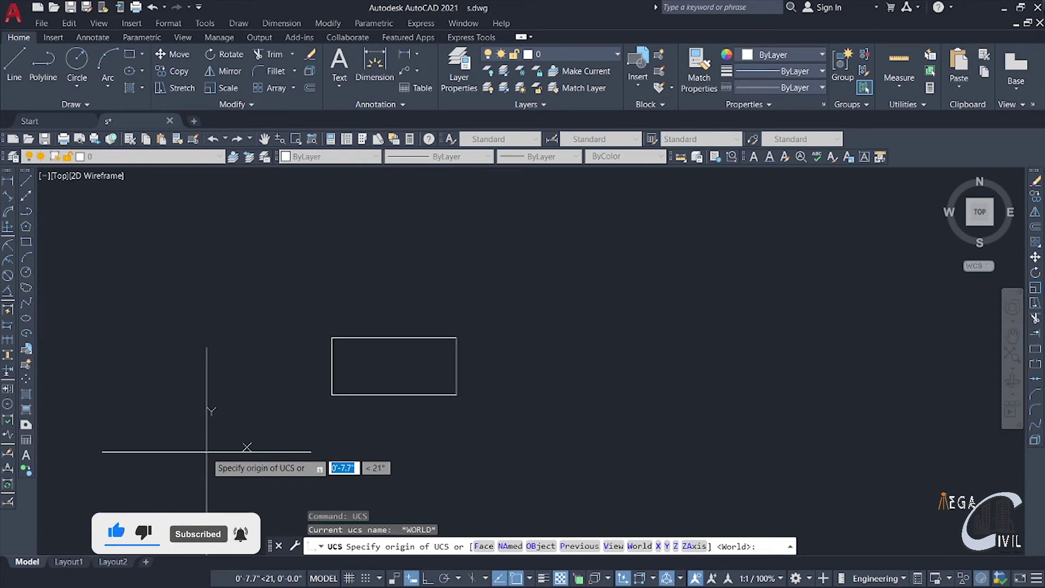
left_click(332, 395)
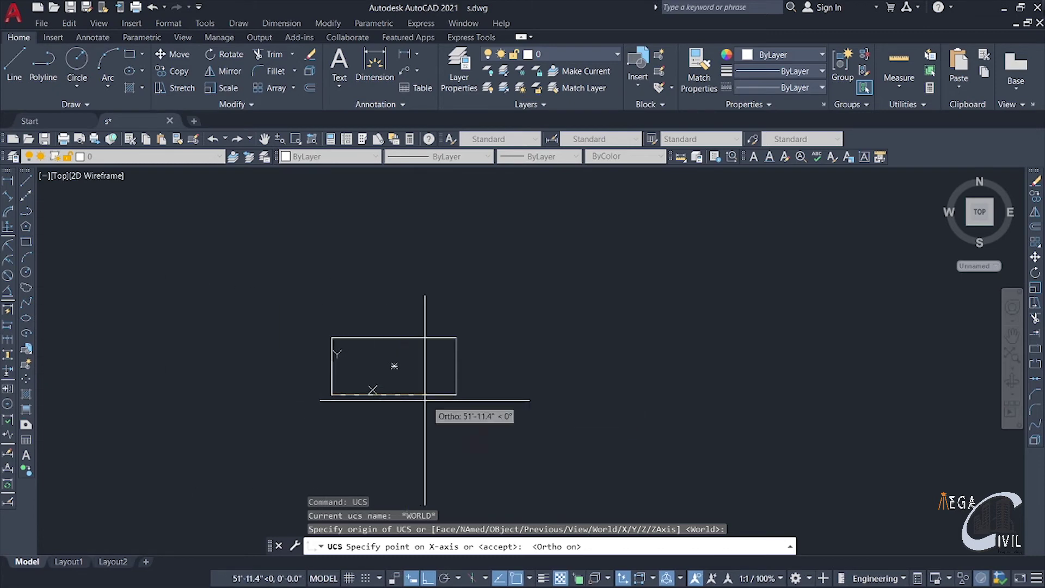
left_click(457, 394)
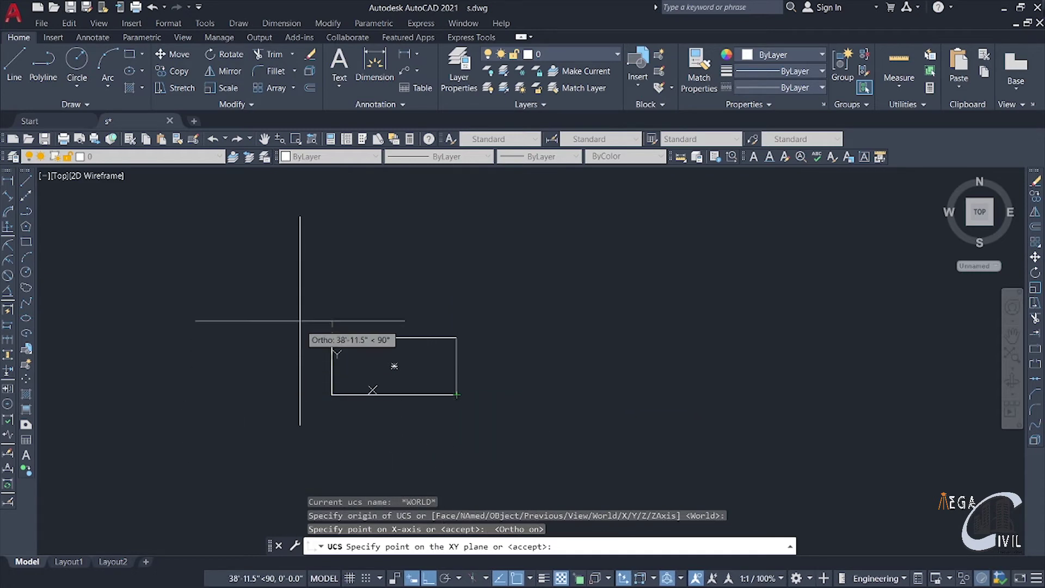
left_click(306, 285)
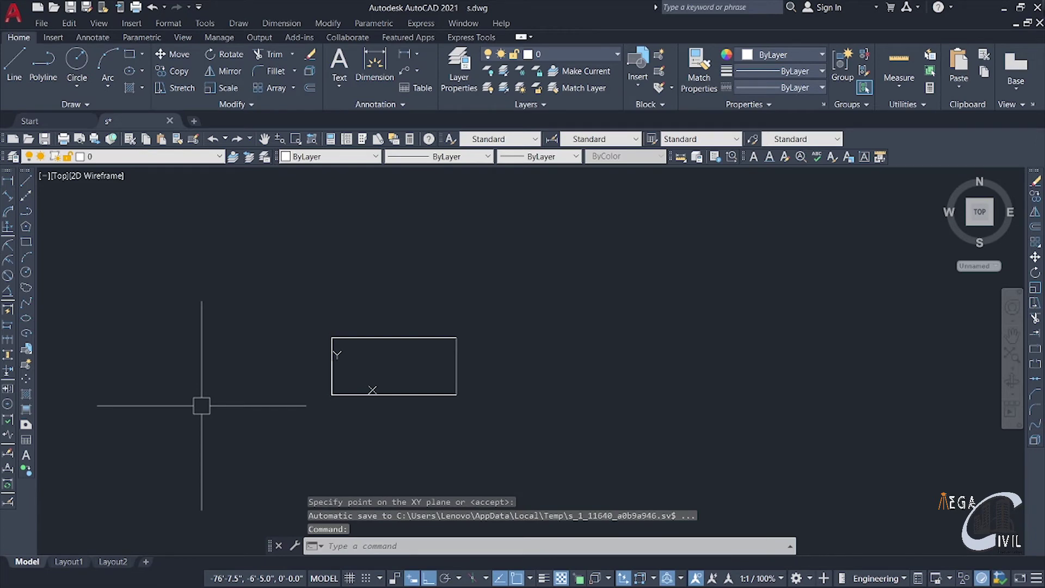
Add an ordinate dimension at the rectangle's lower-left corner with its leader running horizontally to the left
left_click(7, 227)
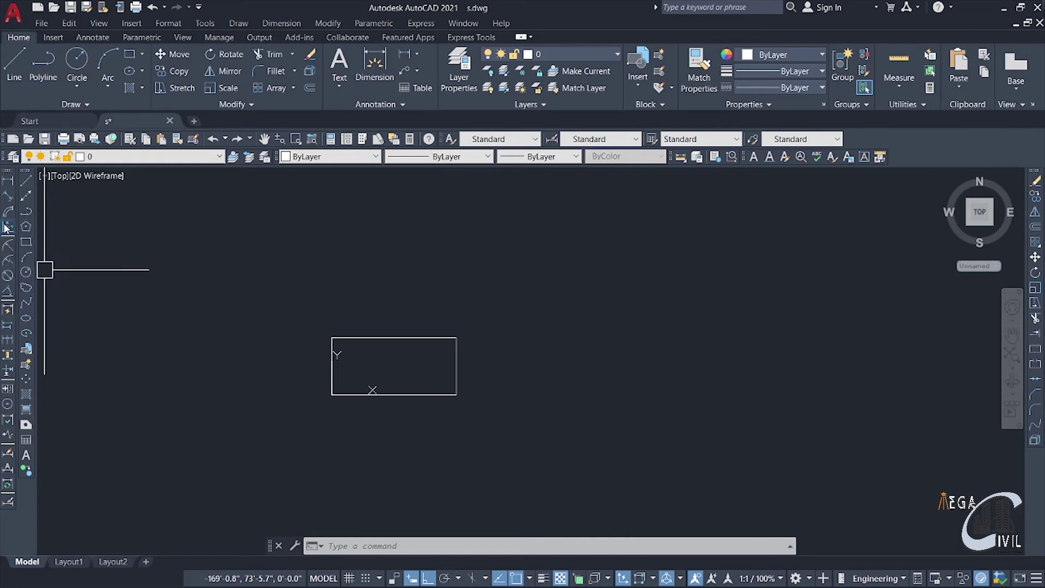
left_click(332, 394)
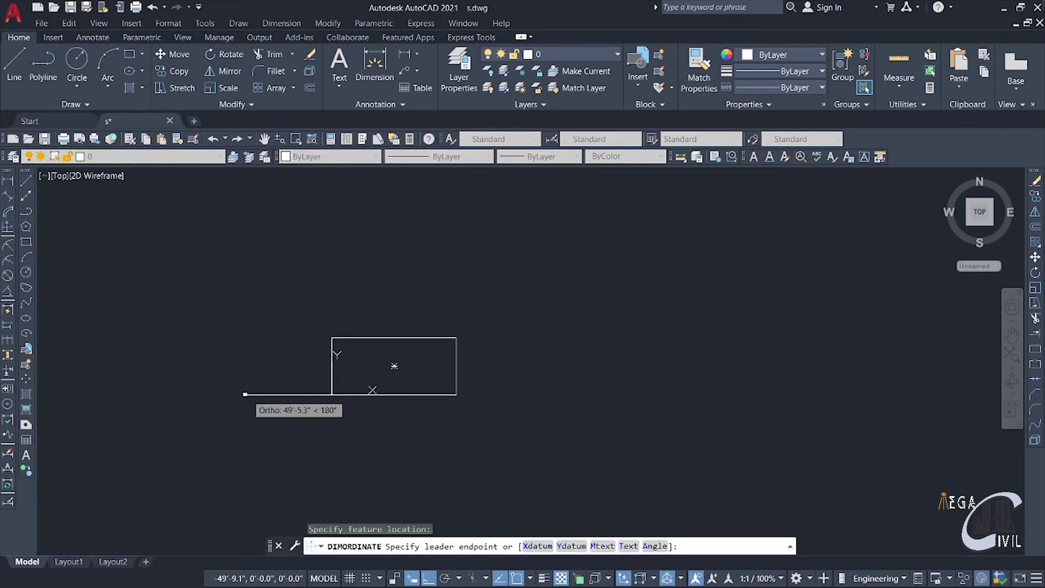
left_click(277, 394)
Add a second ordinate dimension at the rectangle's lower-left corner with its leader running vertically downward
scroll(280, 408, "up", 6)
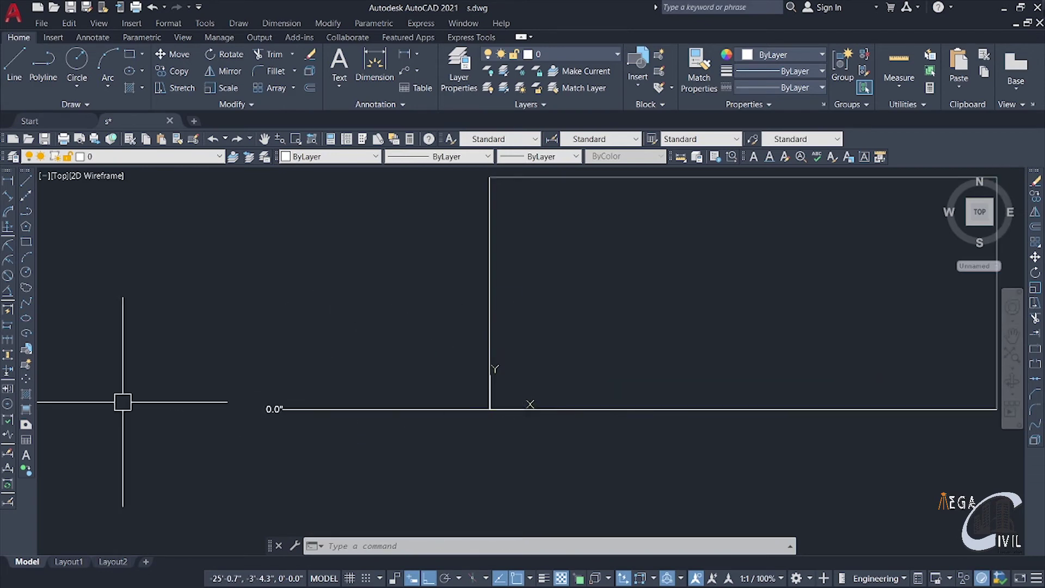
left_click(6, 229)
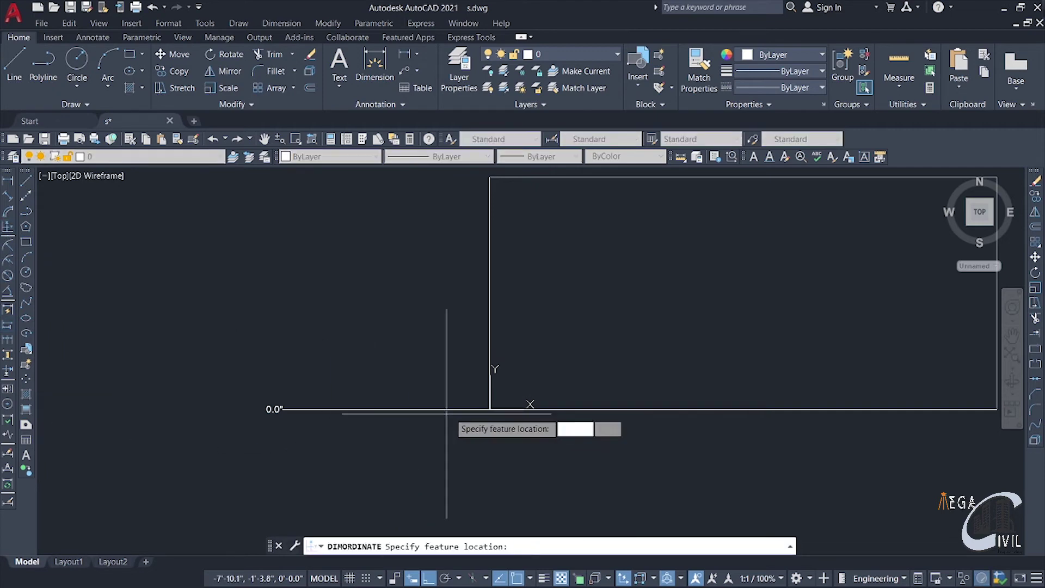
left_click(490, 408)
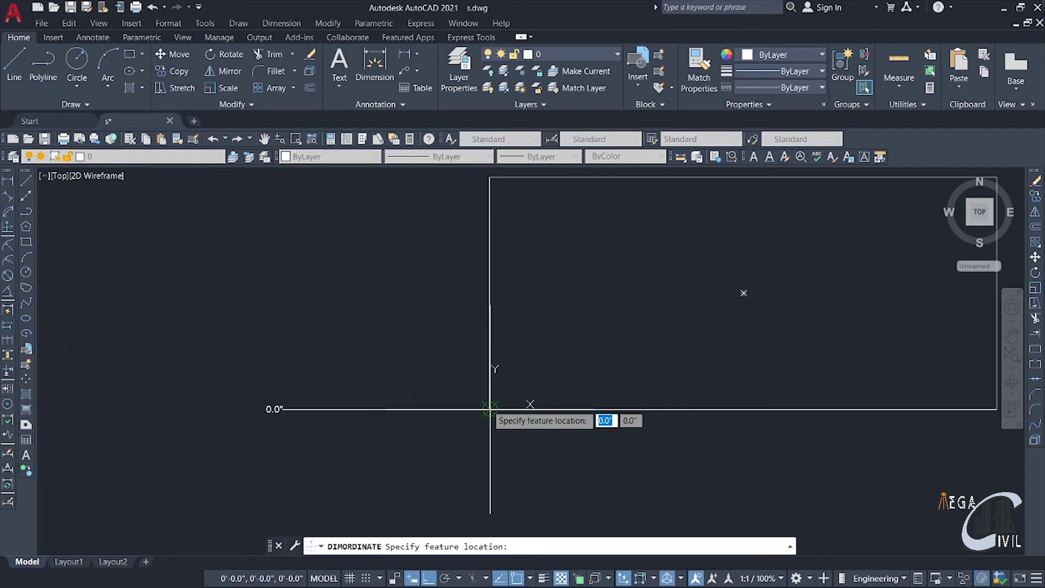
left_click(490, 482)
Draw a circle centred inside the rectangle, smaller than the rectangle's height
middle_click_drag(615, 454, 383, 435)
scroll(406, 431, "down", 4)
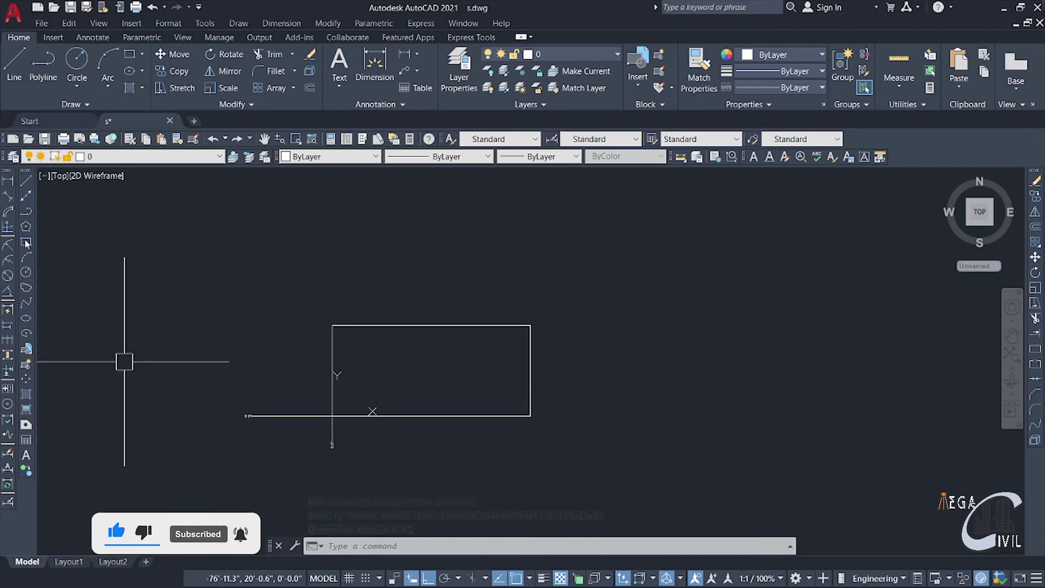
left_click(26, 273)
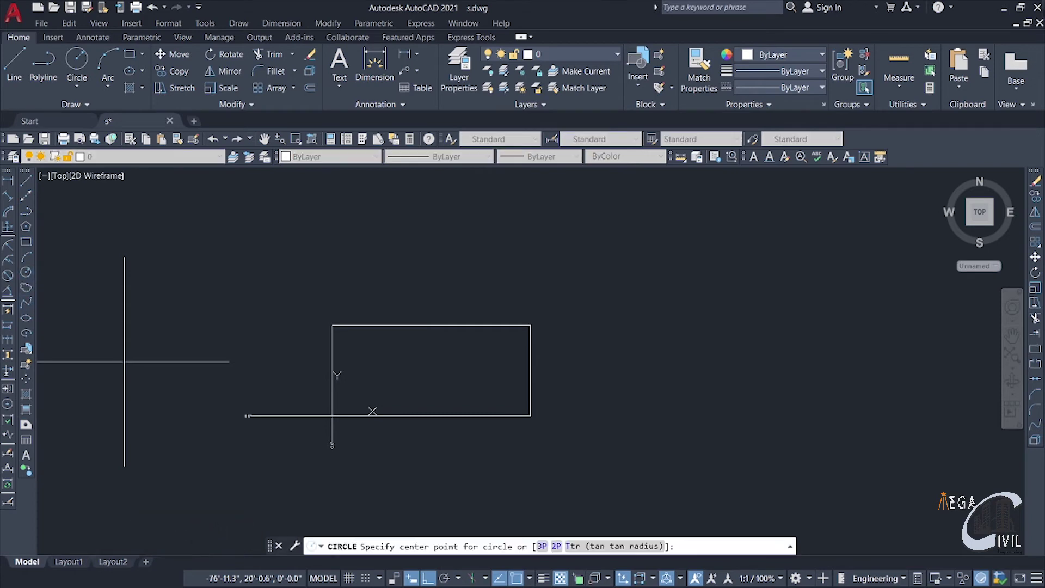
left_click(432, 369)
left_click(452, 391)
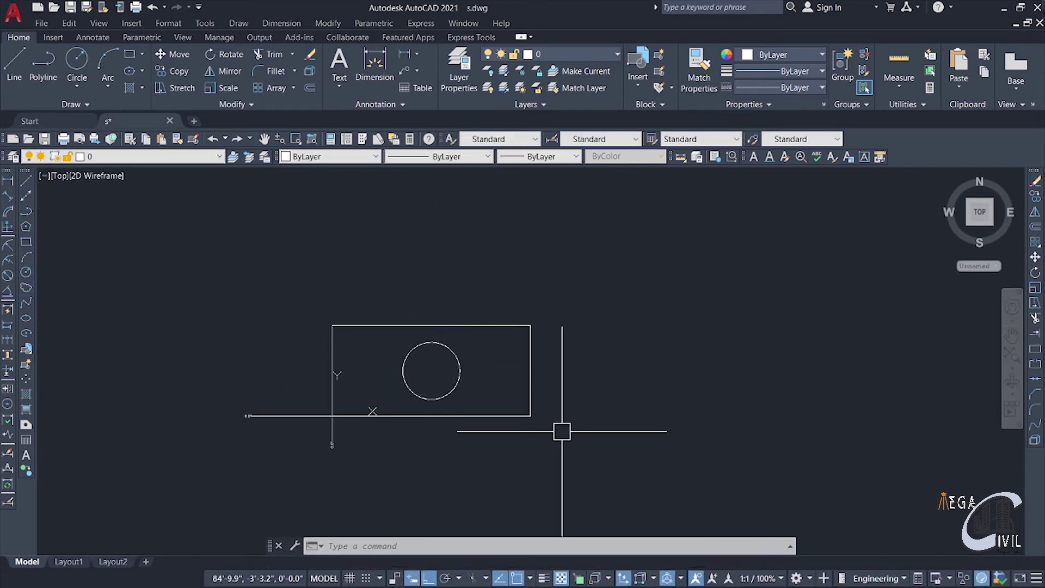
Add a horizontal linear dimension from the rectangle's lower-left corner to the circle's centre, placed below the rectangle
middle_click_drag(536, 419, 506, 363)
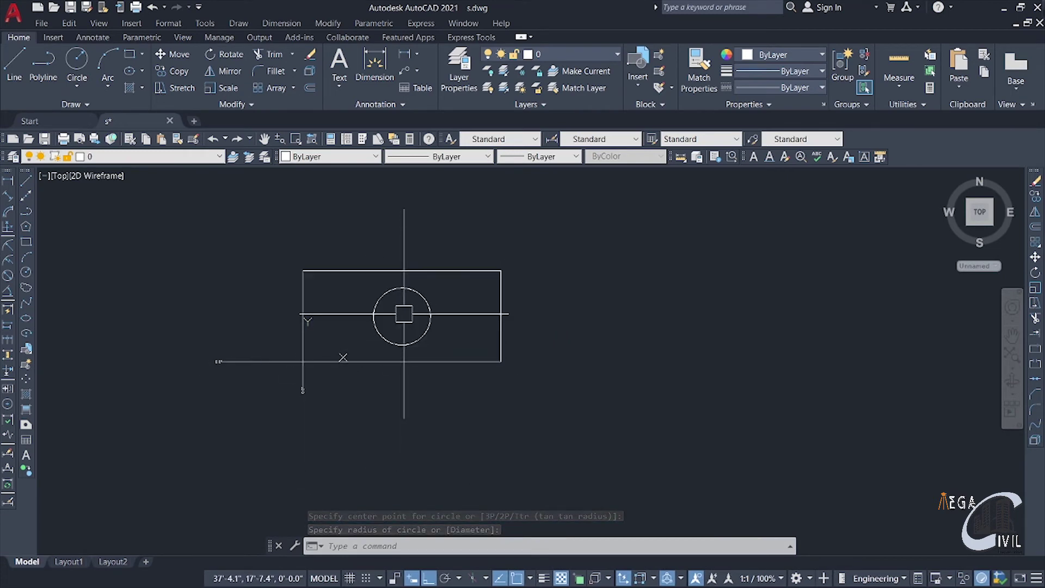
left_click(429, 324)
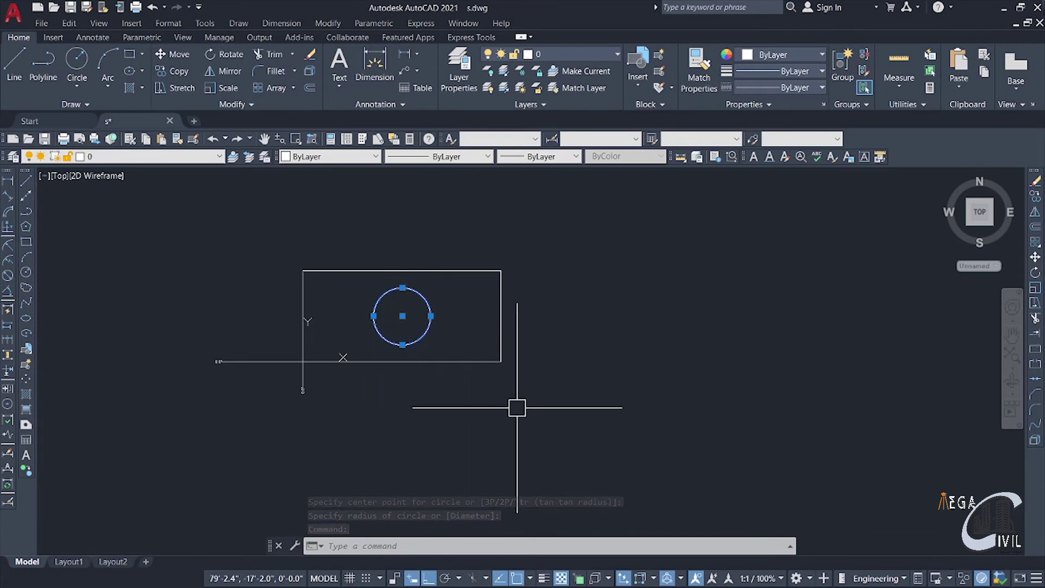
key("Escape")
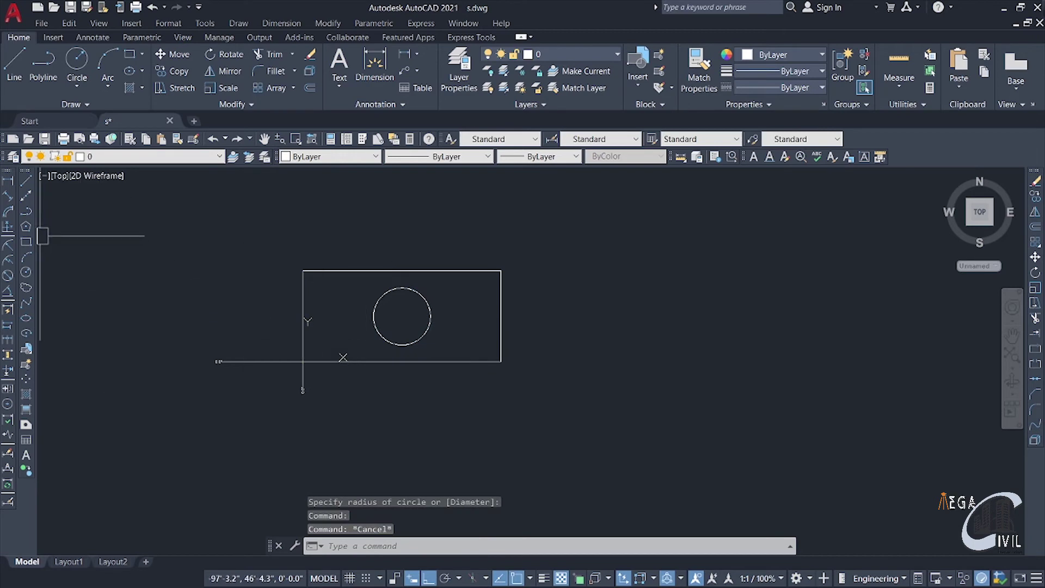
left_click(7, 181)
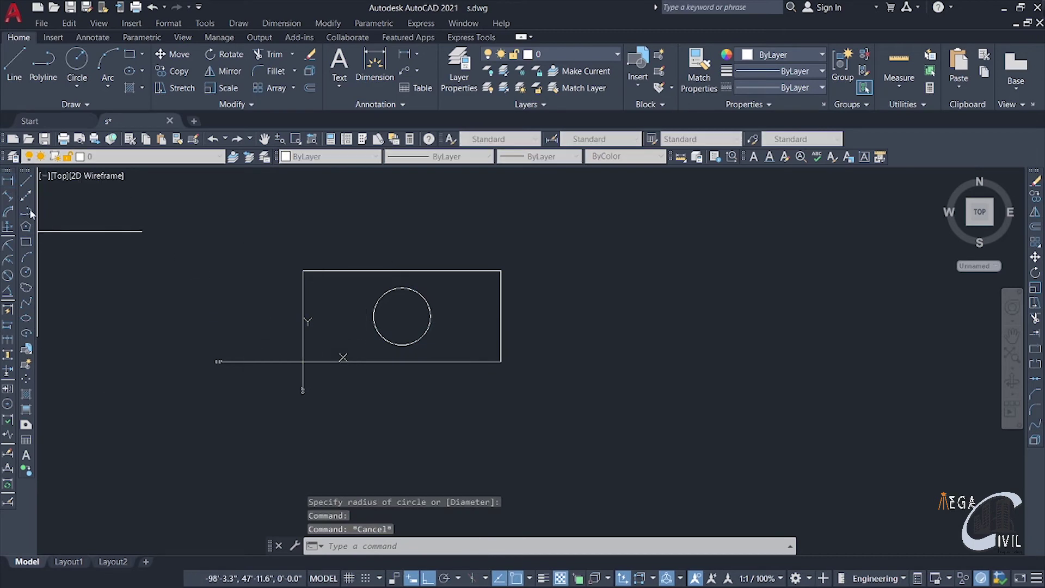
left_click(303, 361)
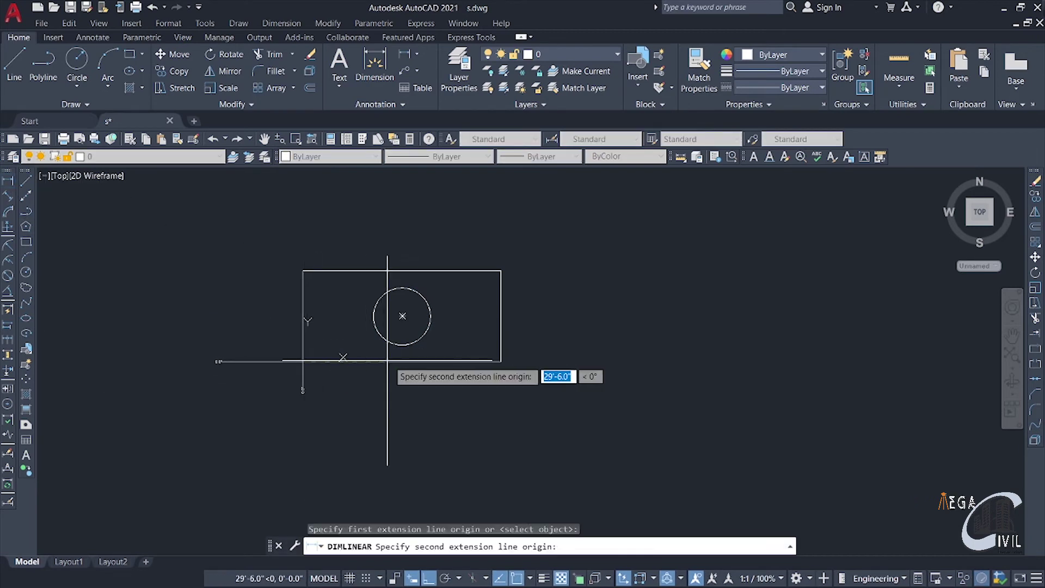
left_click(402, 316)
scroll(334, 429, "up", 4)
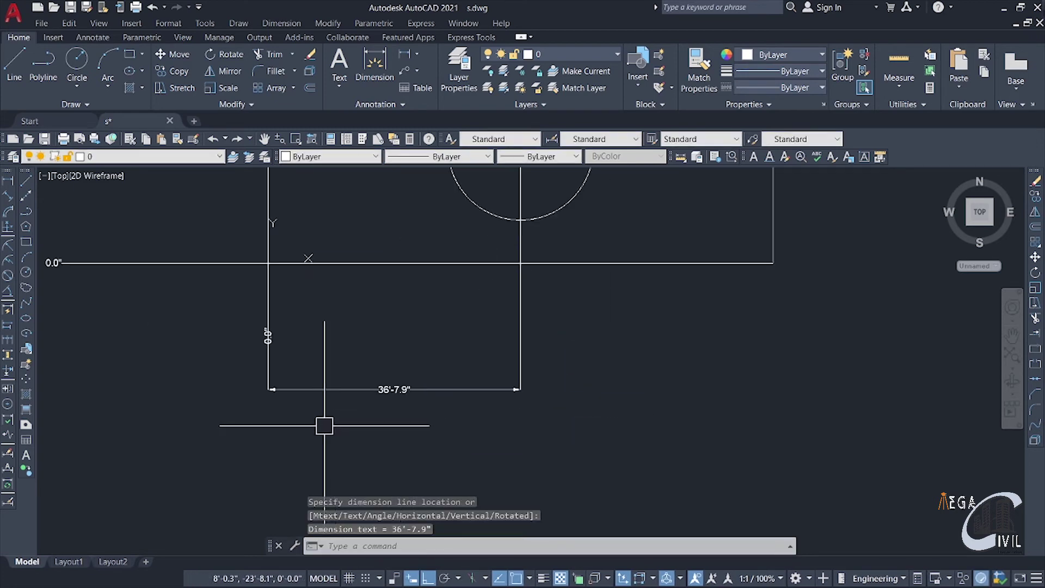
scroll(411, 408, "down", 2)
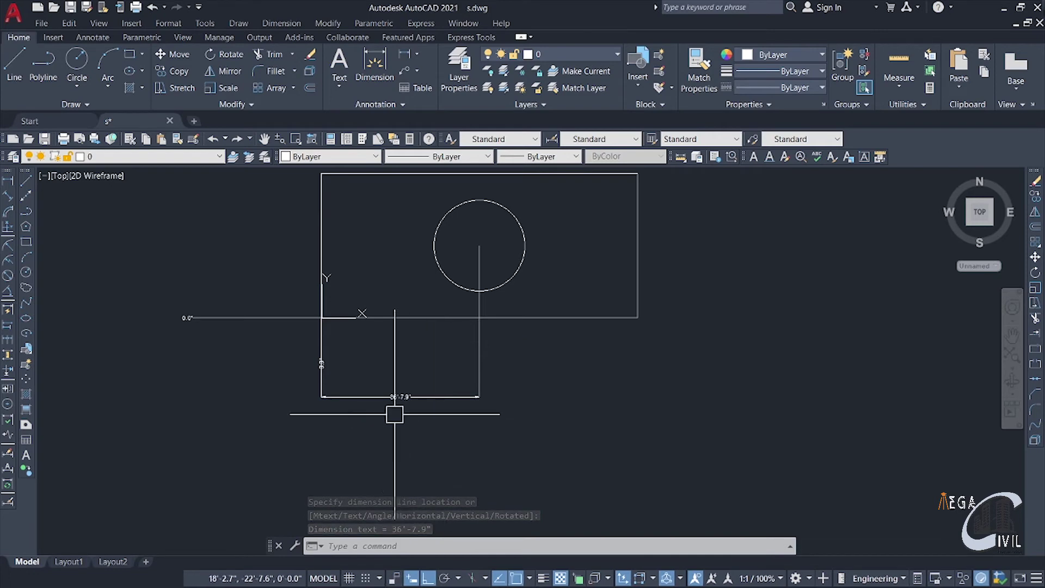
Delete the horizontal linear dimension below the rectangle
left_click(523, 402)
left_click(394, 373)
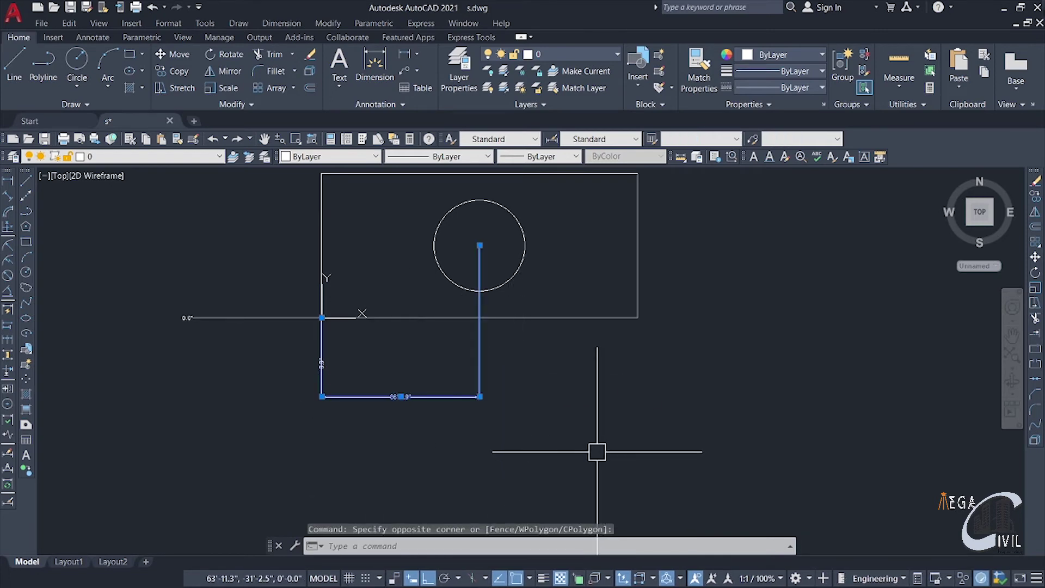
key("Delete")
Add an ordinate dimension at the circle's centre with its leader running horizontally to the right, ending inside the rectangle
middle_click_drag(572, 439, 525, 428)
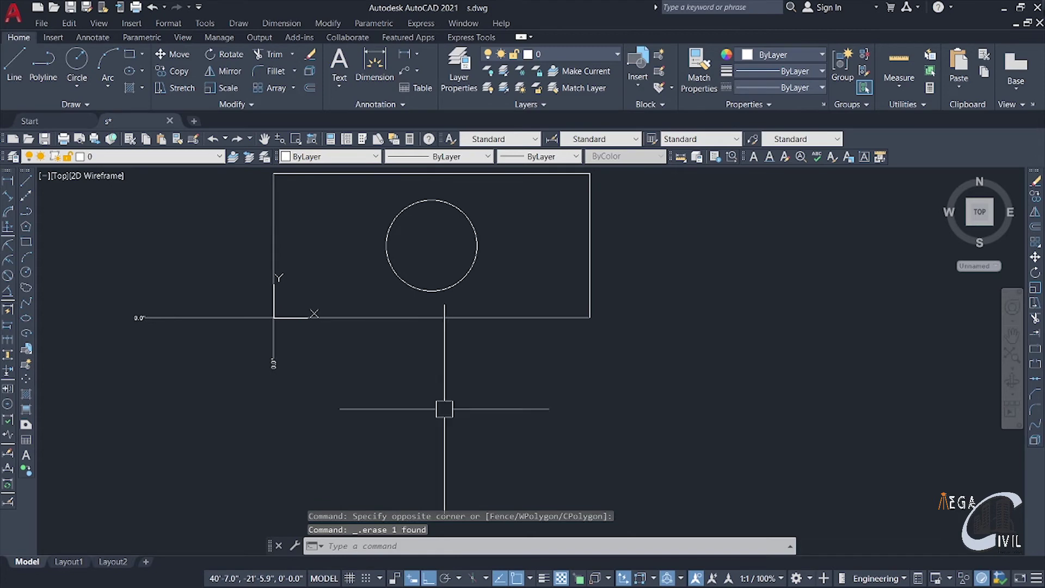
left_click(6, 228)
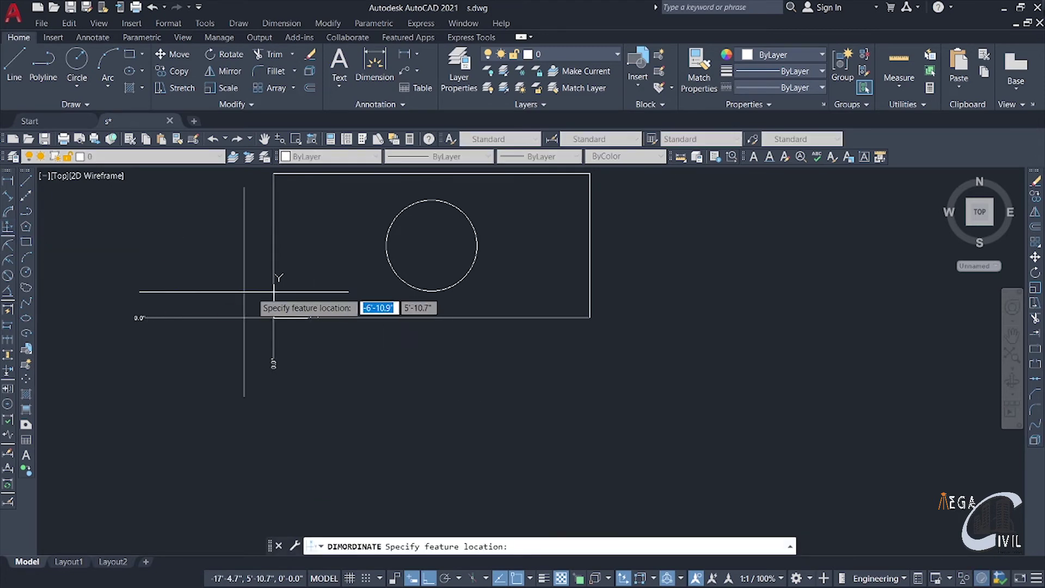
left_click(431, 246)
left_click(520, 246)
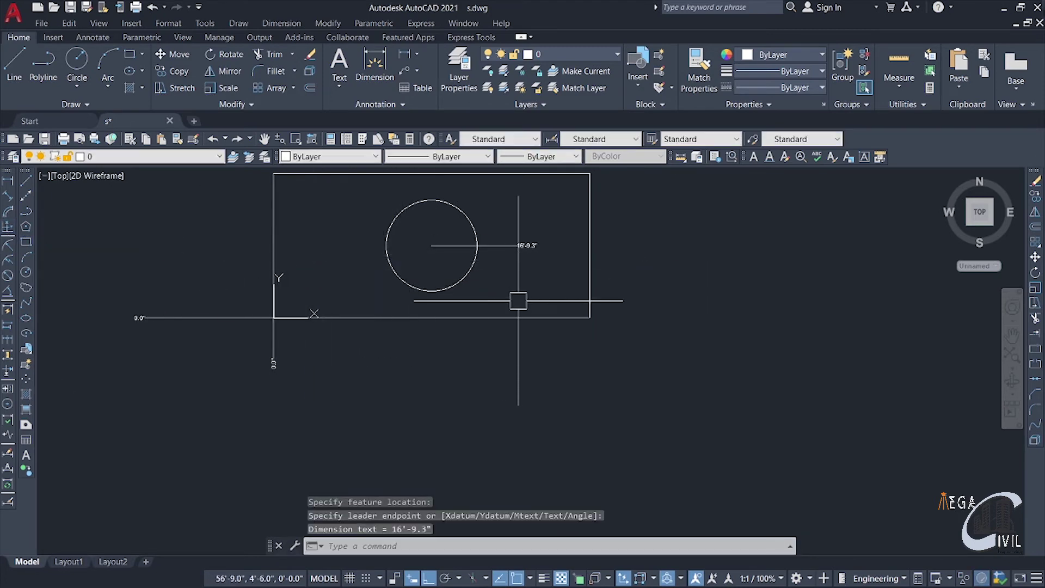
Add a second ordinate dimension at the circle's centre with its leader running vertically down past the rectangle's bottom edge
middle_click_drag(489, 325, 492, 348)
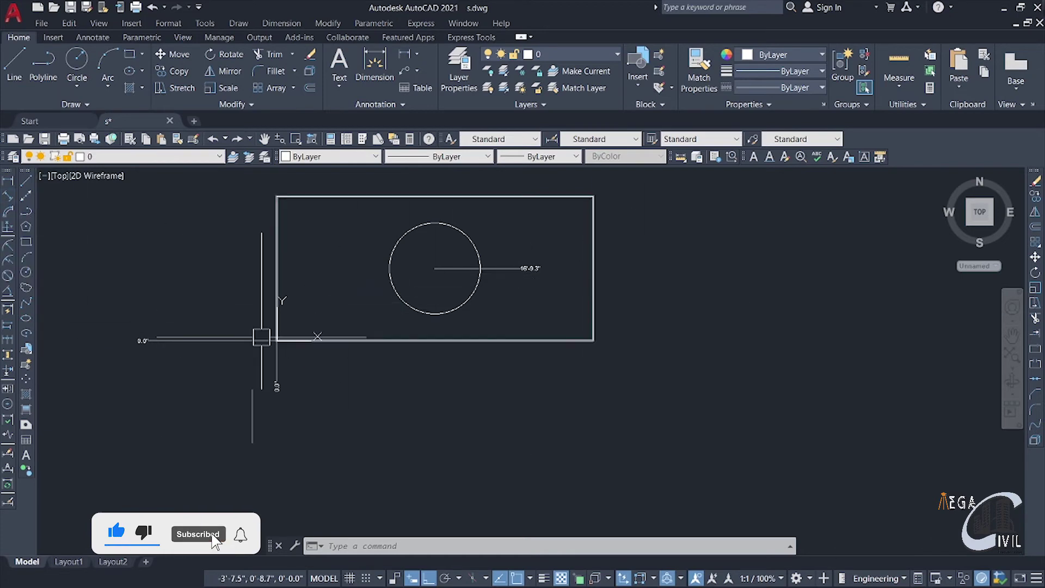
left_click(8, 228)
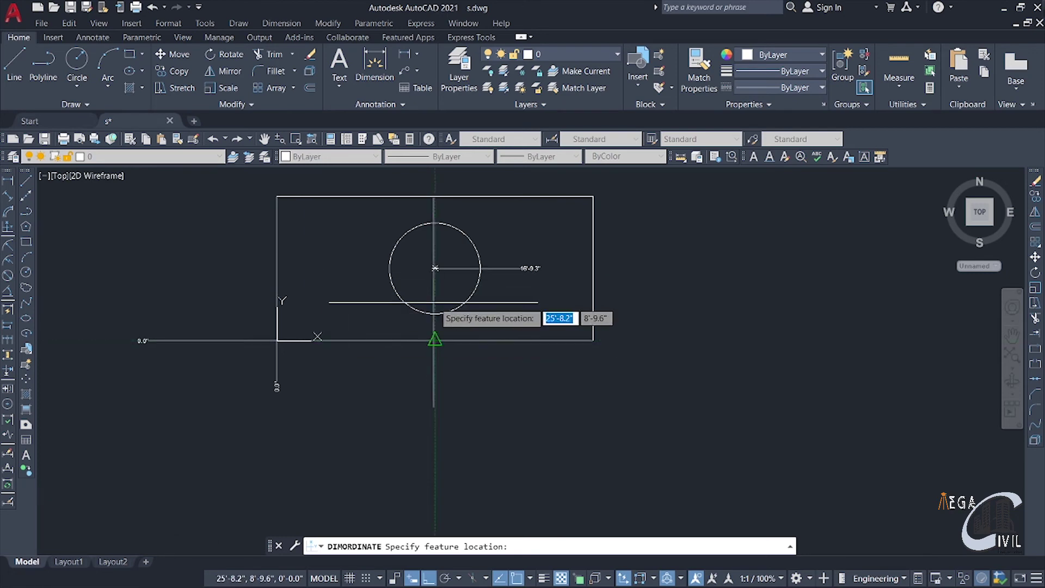
left_click(435, 268)
left_click(435, 383)
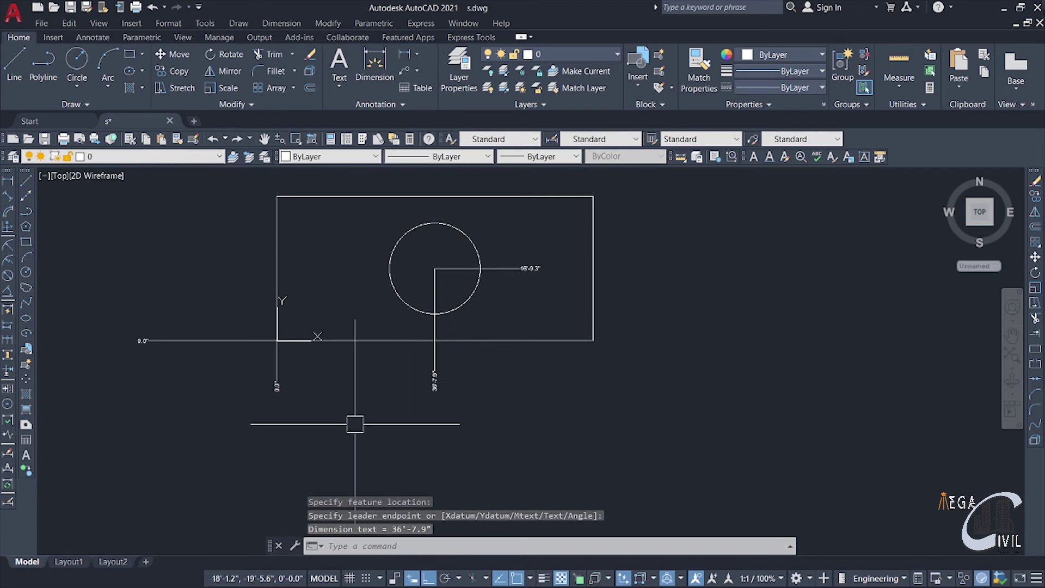
scroll(414, 403, "up", 3)
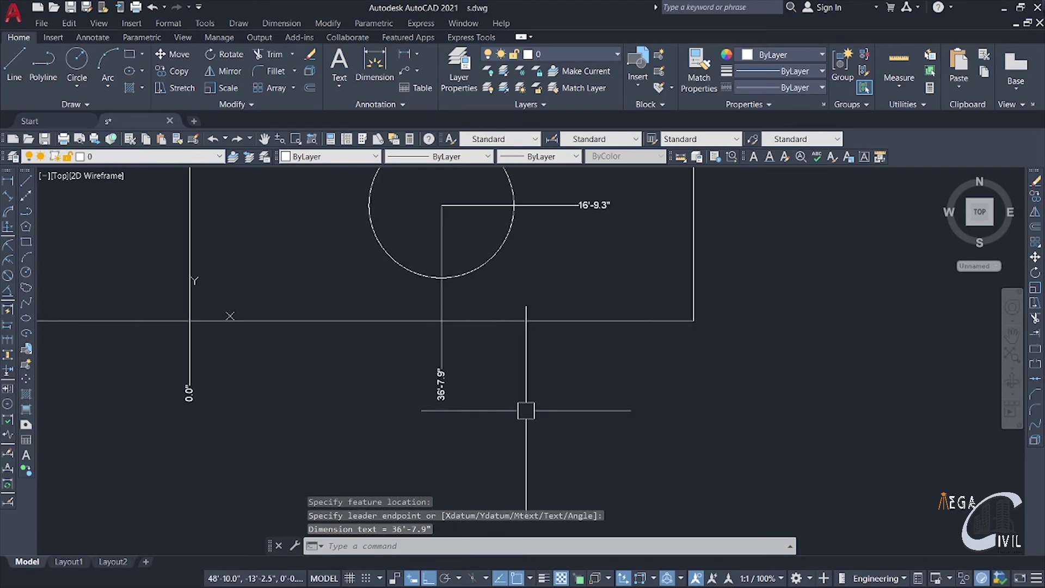
Add a horizontal linear dimension from the circle's centre to the rectangle's left edge, with its line at about the centre's height
middle_click_drag(530, 409, 562, 467)
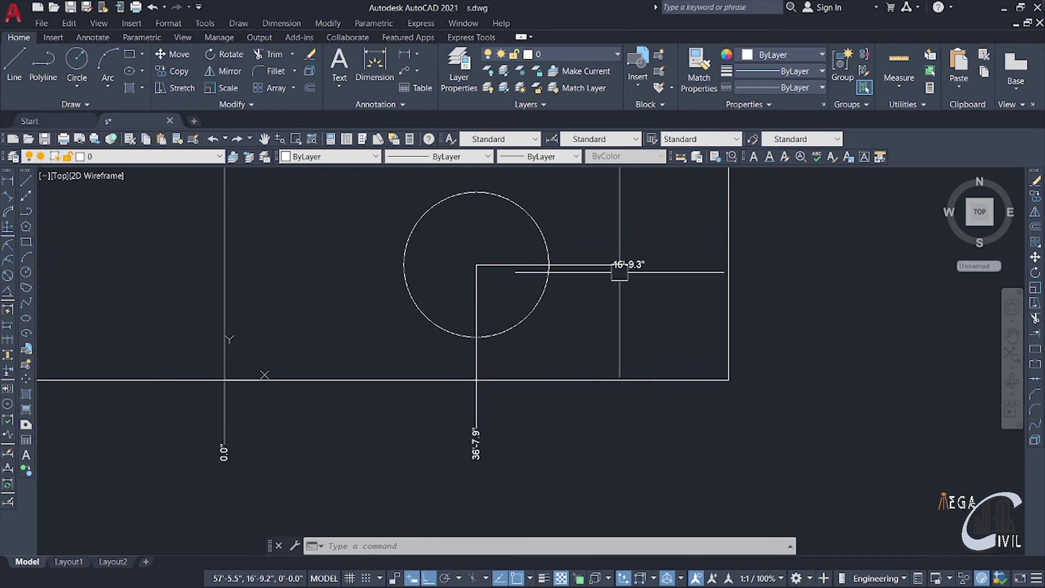
left_click(12, 183)
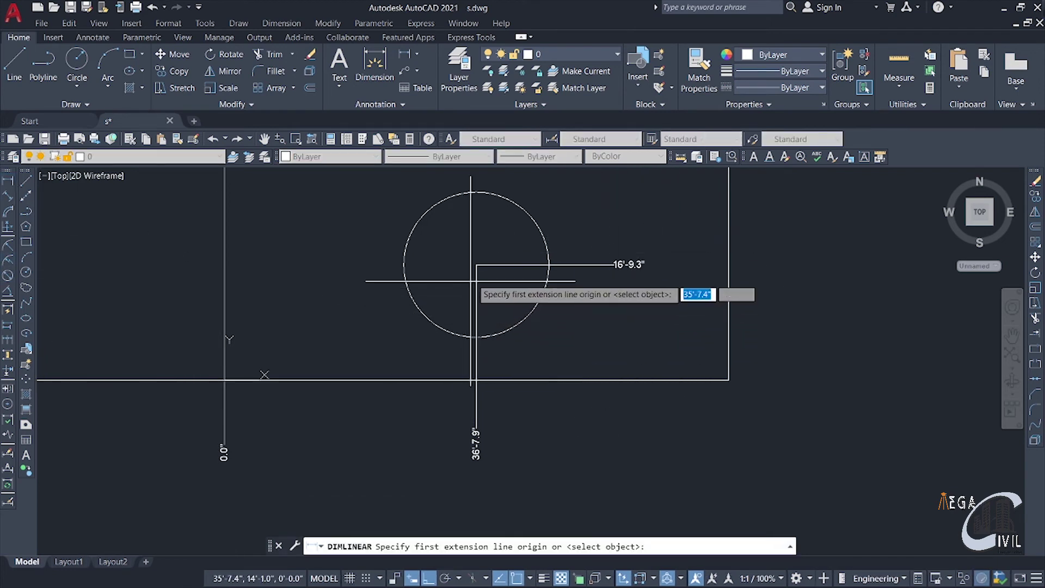
left_click(476, 265)
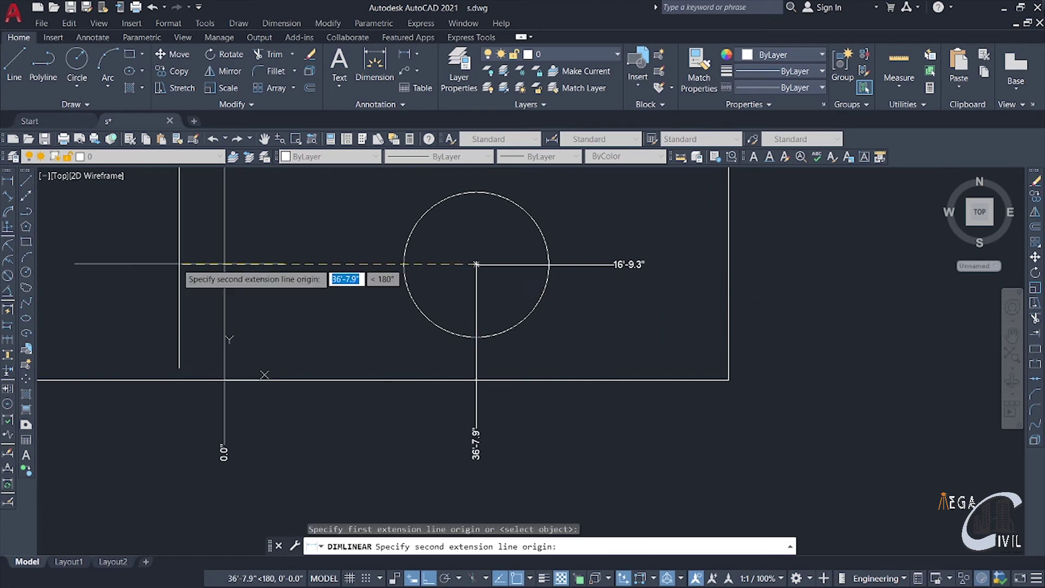
left_click(222, 264)
left_click(171, 258)
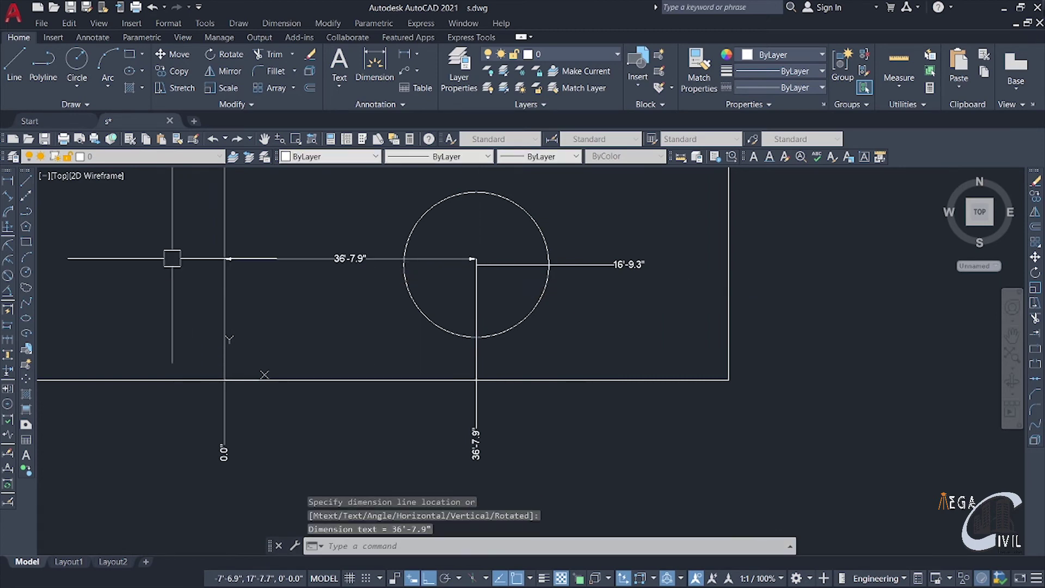
left_click(337, 253)
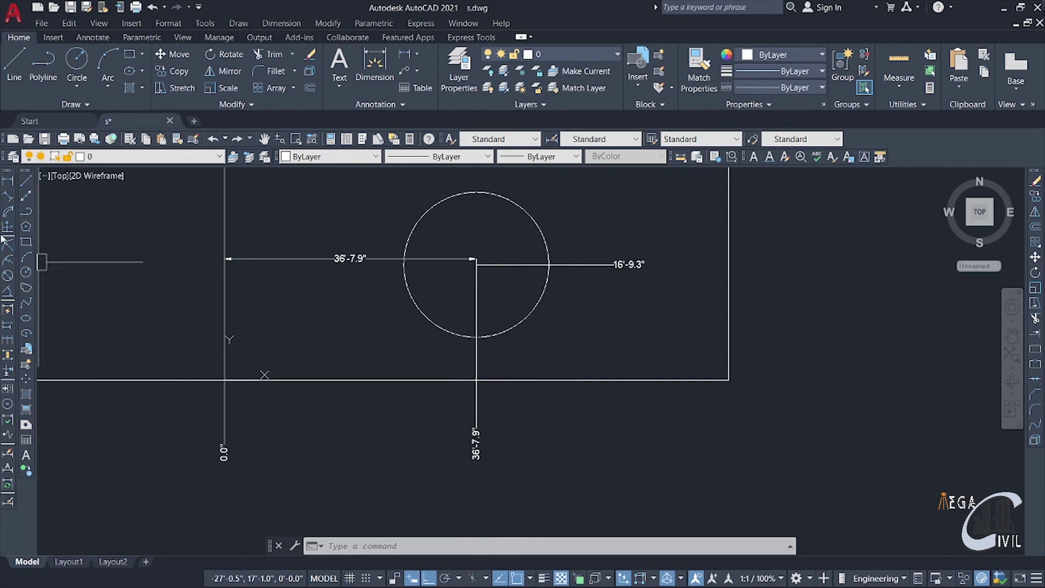
Add a vertical linear dimension from the circle's centre to the rectangle's bottom edge, placed just right of the circle
left_click(9, 183)
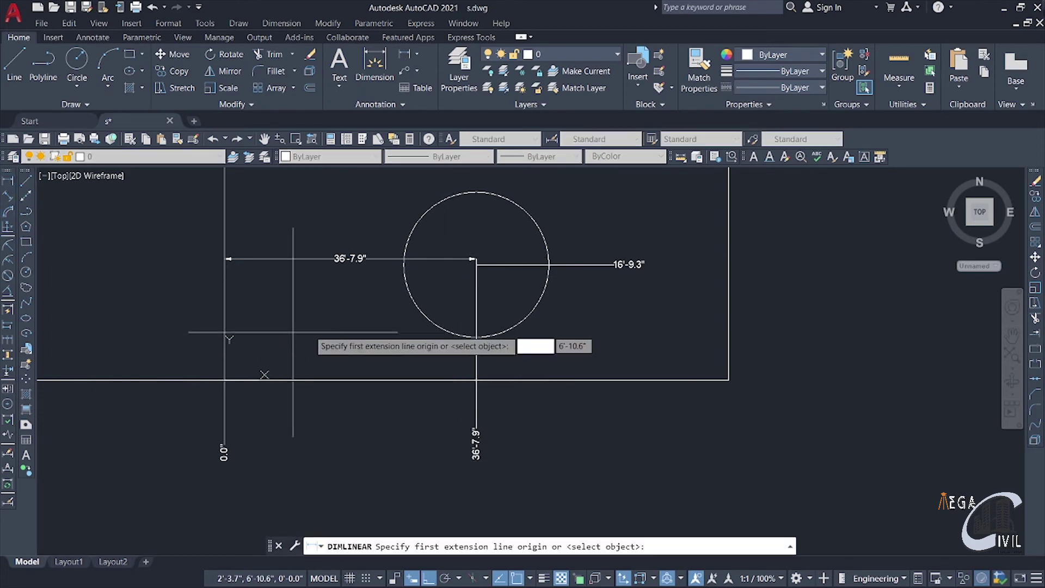
left_click(476, 266)
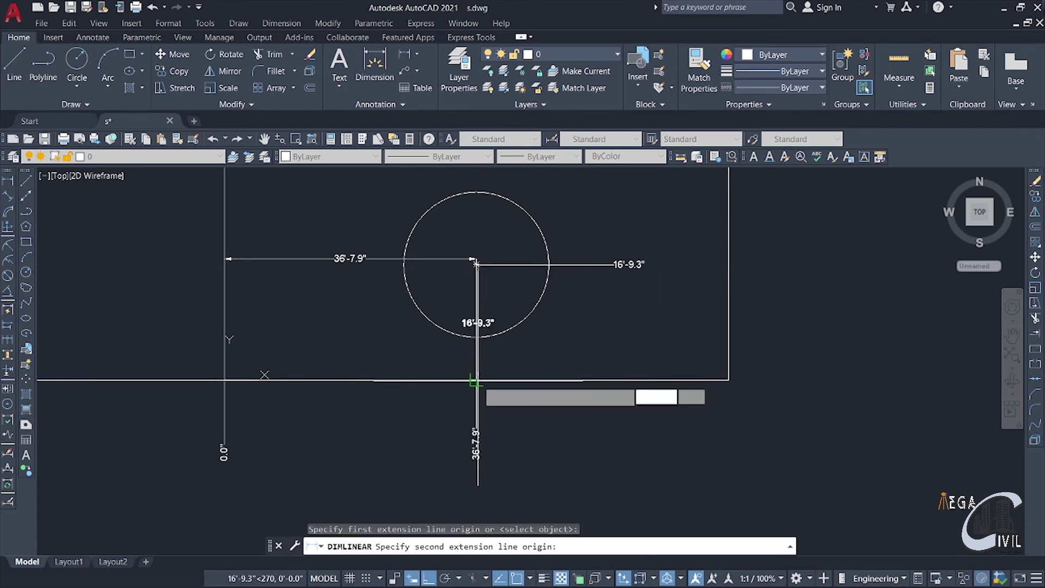
left_click(554, 265)
left_click(563, 380)
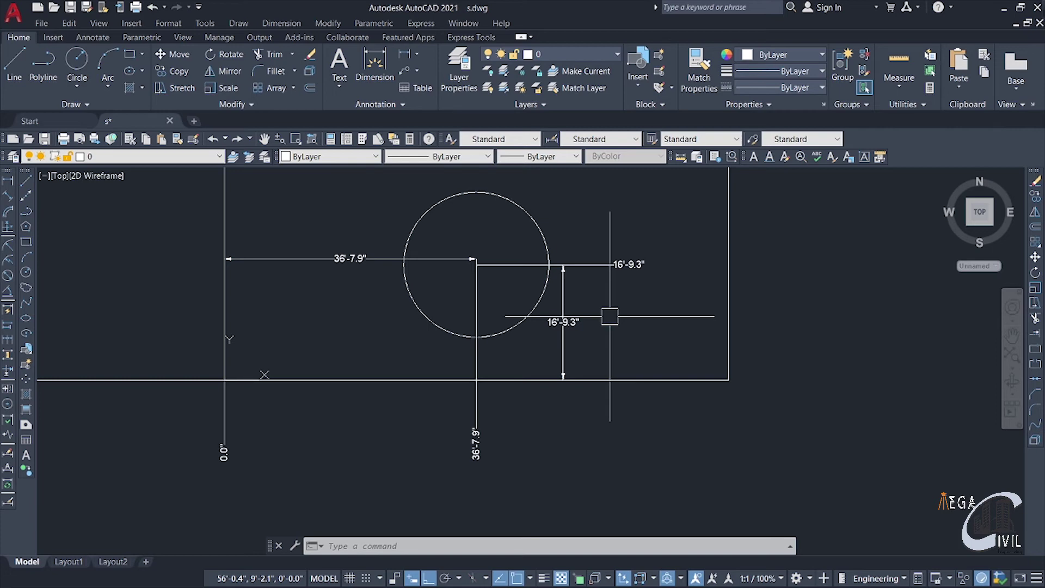
Erase the rectangle, circle and all their dimensions, and set the UCS icon to sit in the viewport corner instead of at the origin
key("Delete")
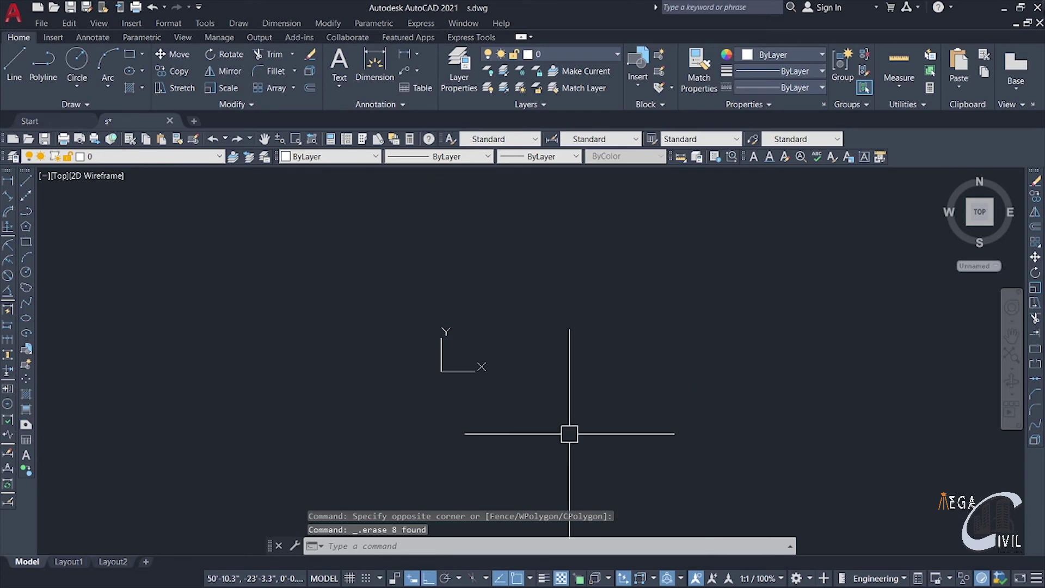
right_click(445, 370)
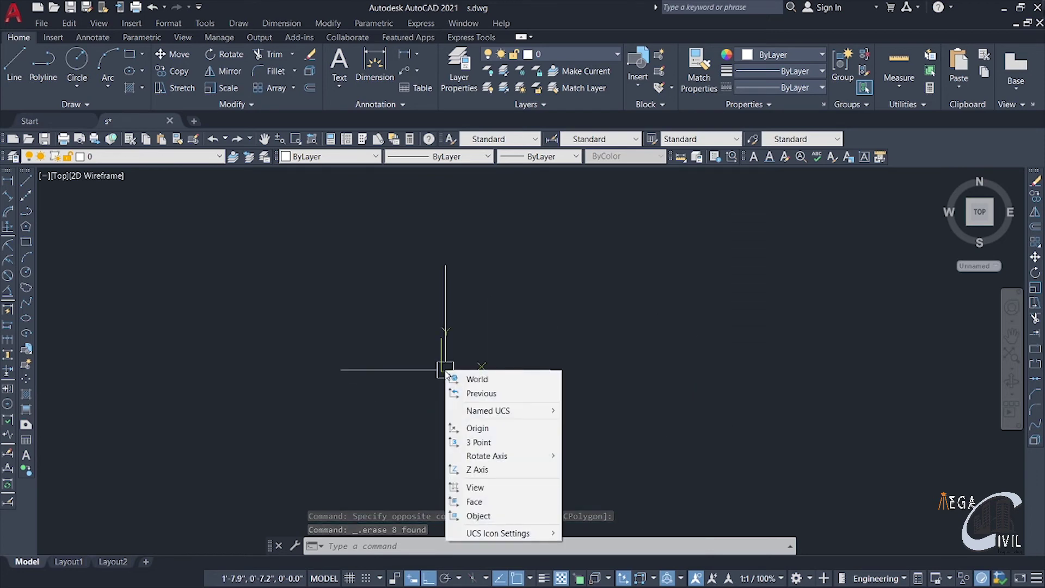
mouse_move(539, 532)
left_click(597, 538)
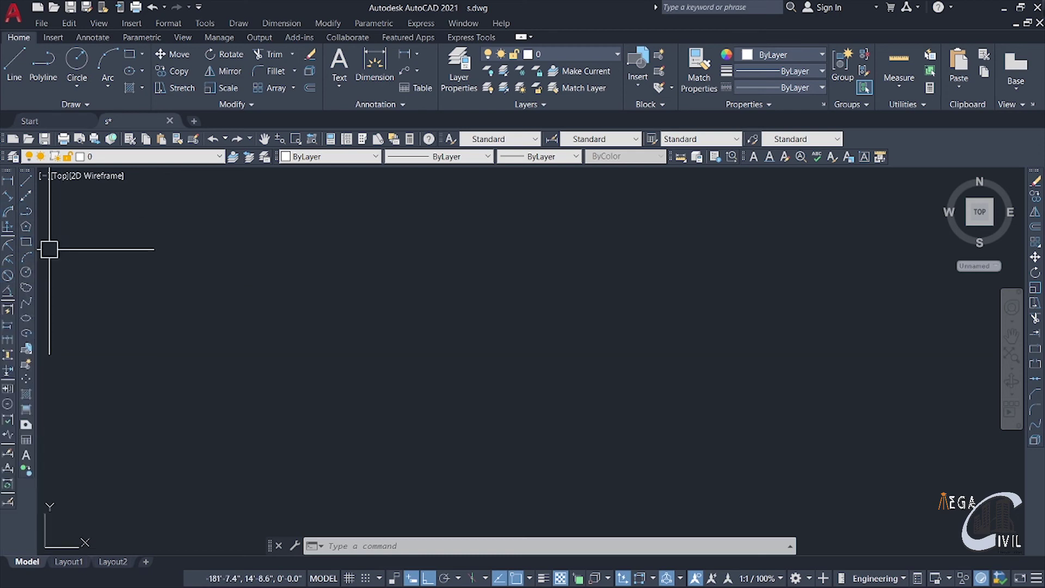
Draw a circle with a radius of about 17' in the empty drawing area
left_click(25, 272)
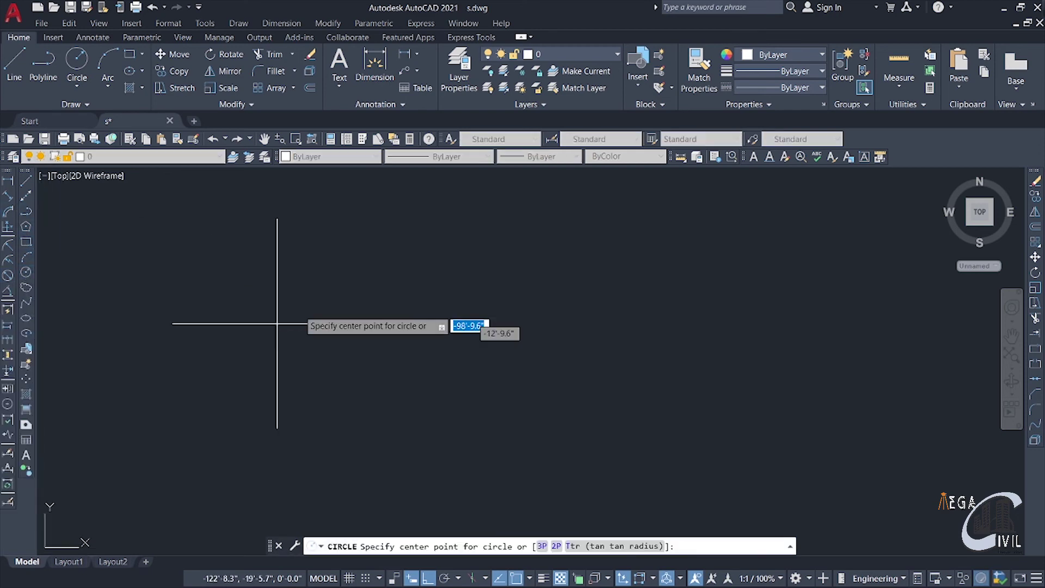
left_click(323, 266)
left_click(369, 277)
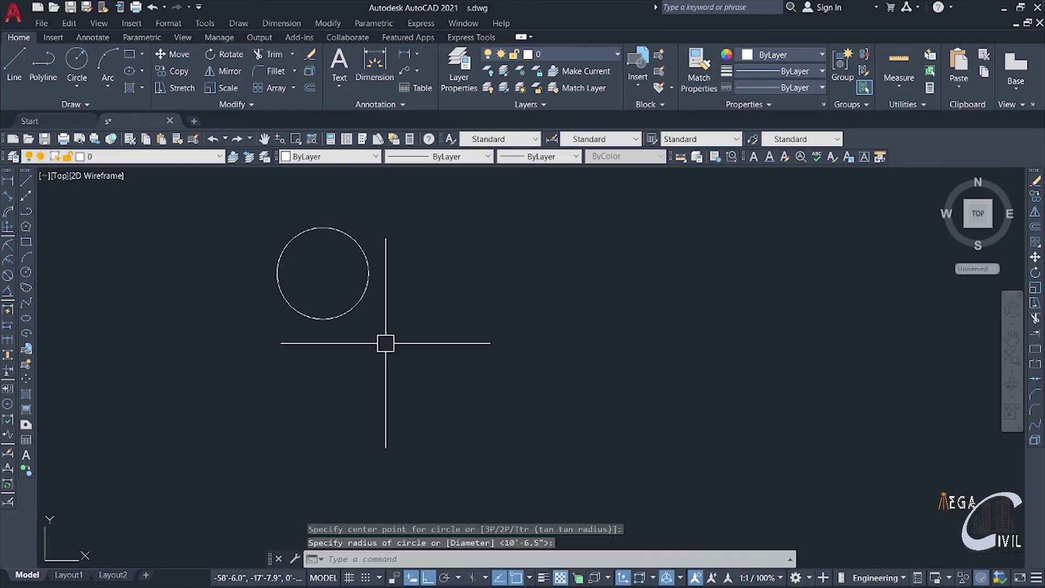
middle_click_drag(385, 343, 457, 361)
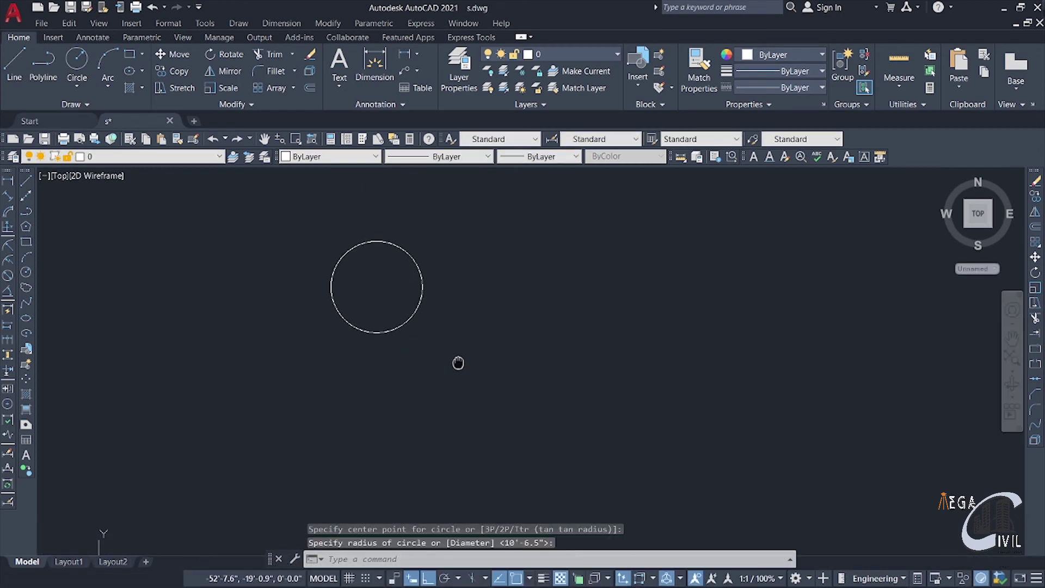
Add a radius dimension to the circle with its text placed outside, to the right of the circle
left_click(7, 246)
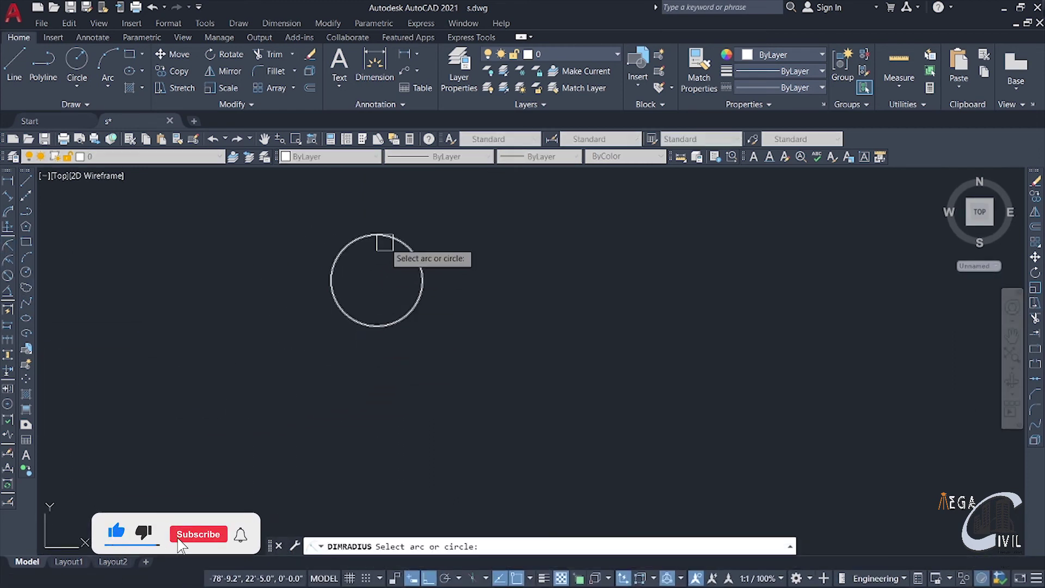
left_click(8, 246)
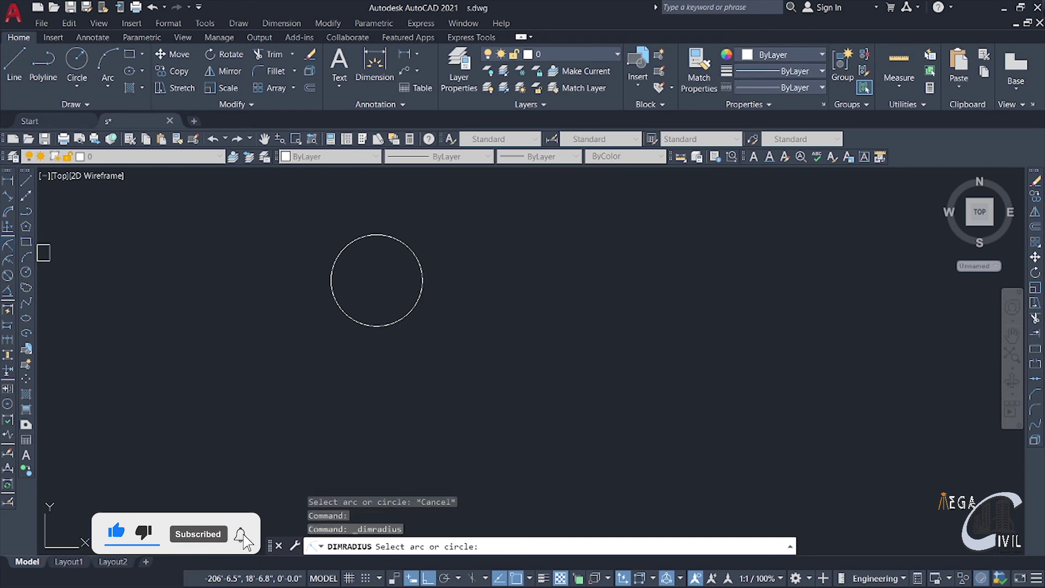
left_click(377, 236)
left_click(473, 268)
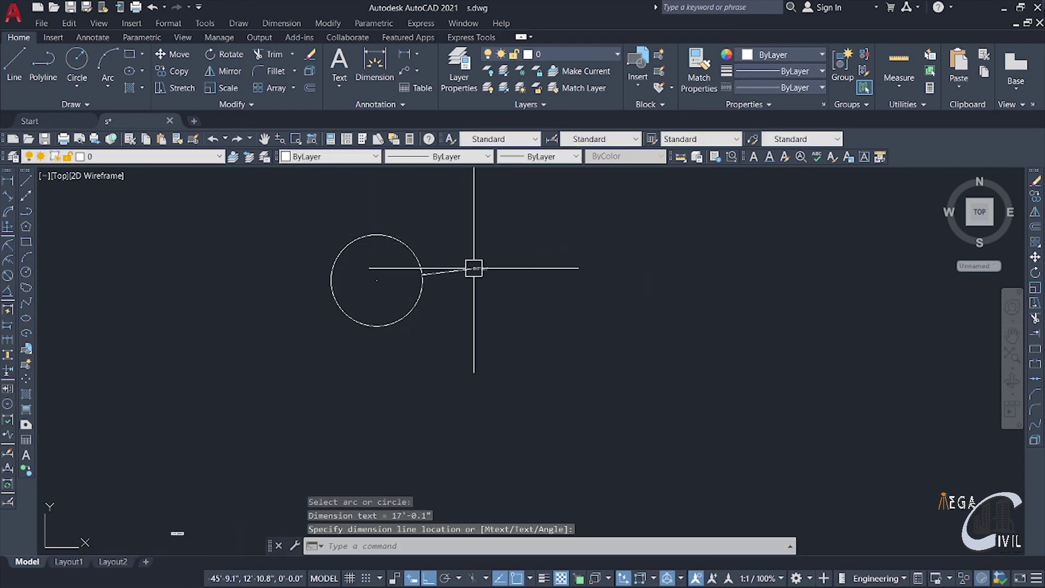
scroll(472, 319, "up", 2)
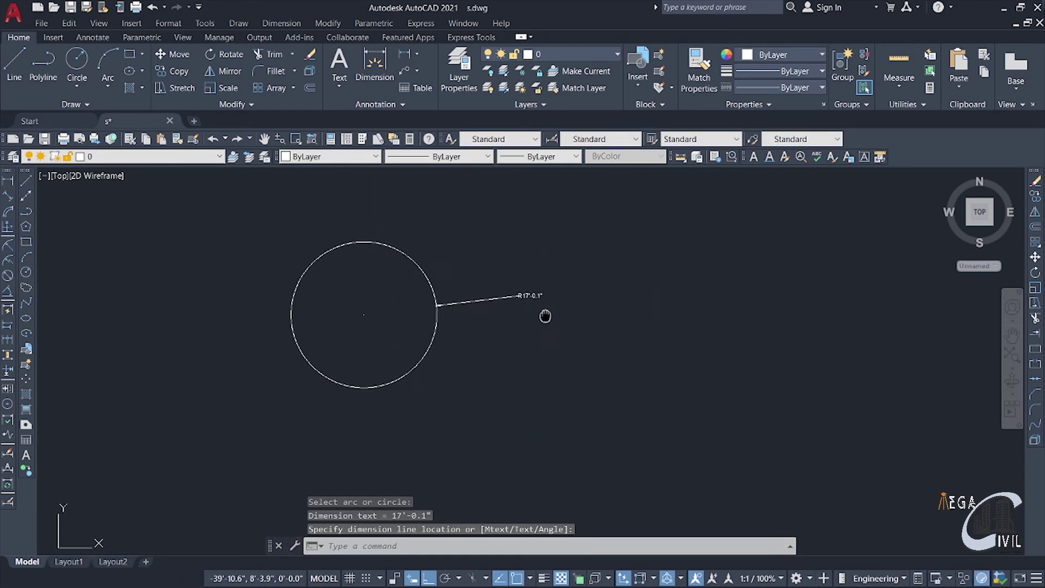
scroll(562, 320, "up", 4)
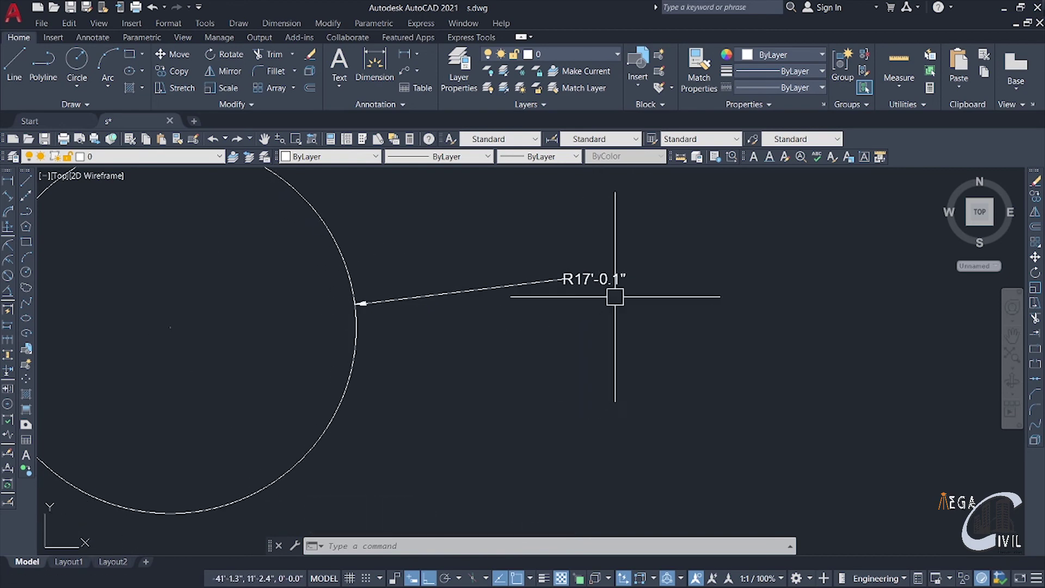
scroll(522, 355, "down", 2)
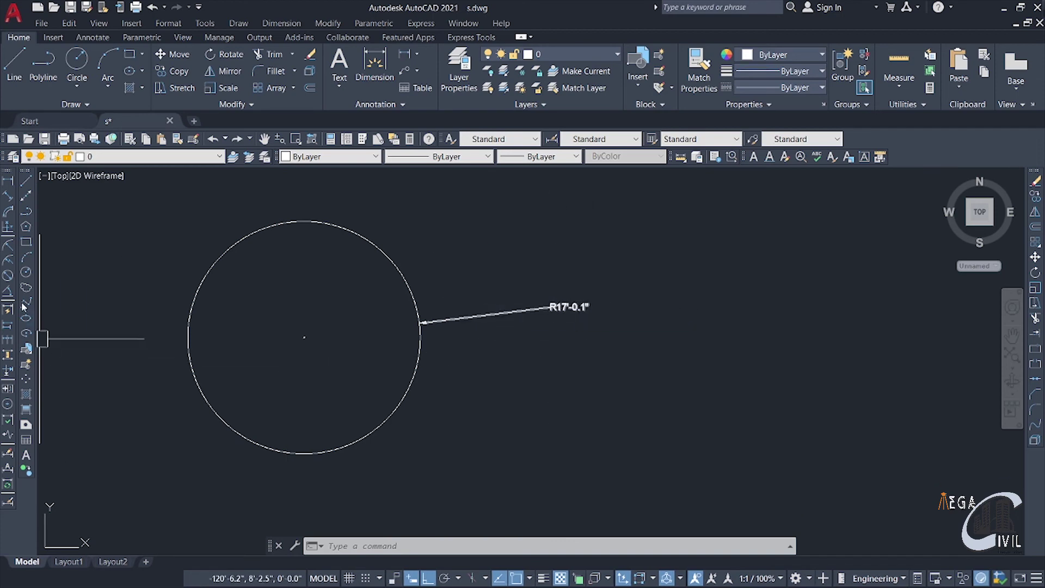
Check the circle's radius with a horizontal linear dimension from its centre to its right edge, and erase that dimension
left_click(8, 181)
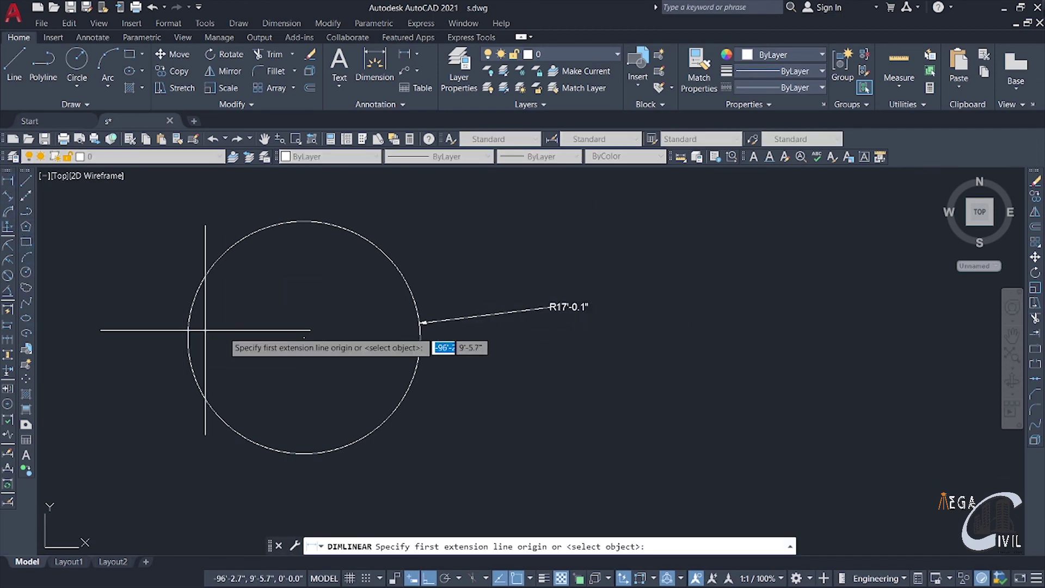
left_click(304, 337)
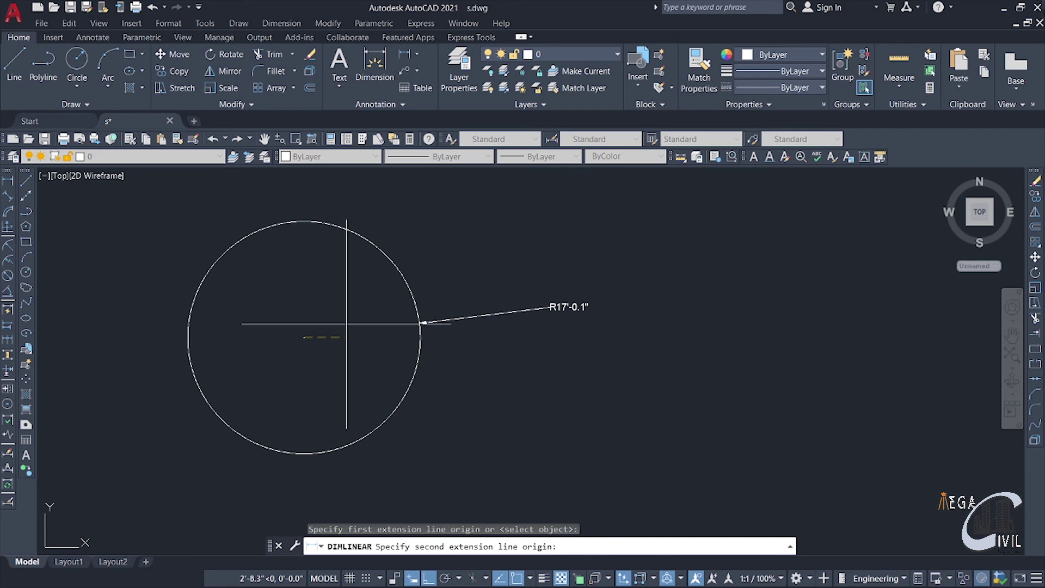
left_click(419, 337)
left_click(445, 375)
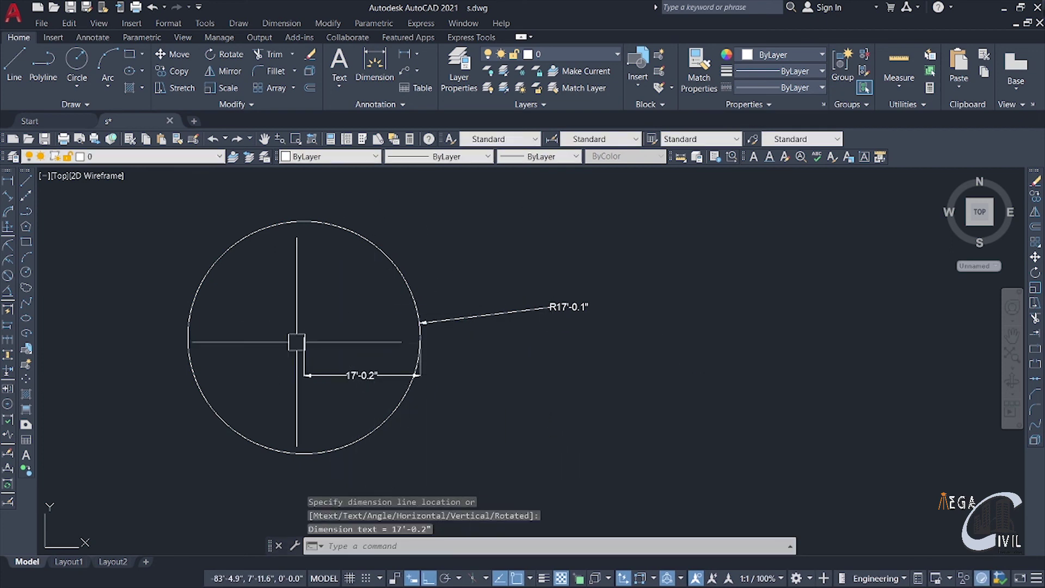
left_click(362, 375)
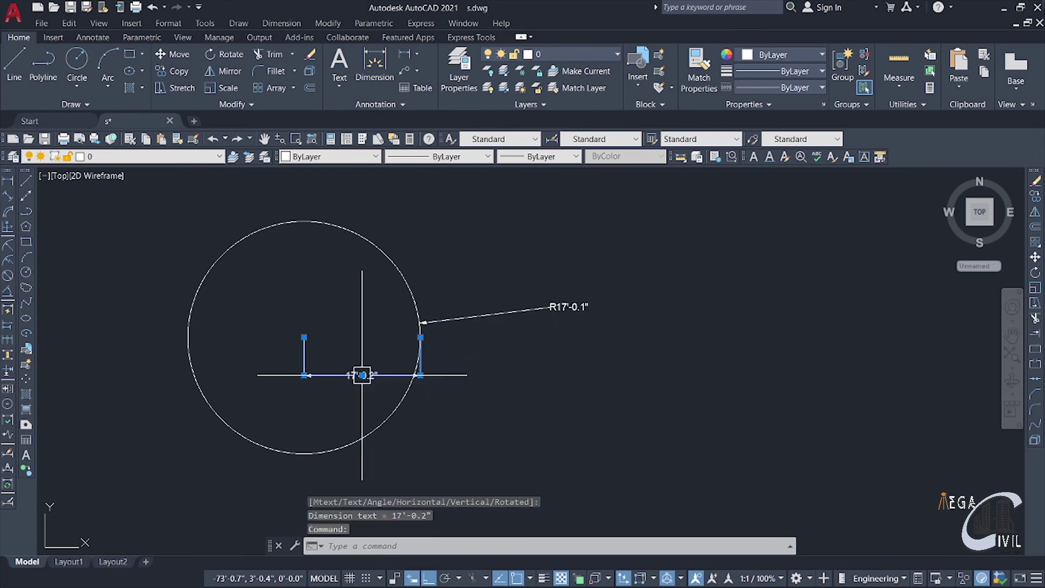
key("Delete")
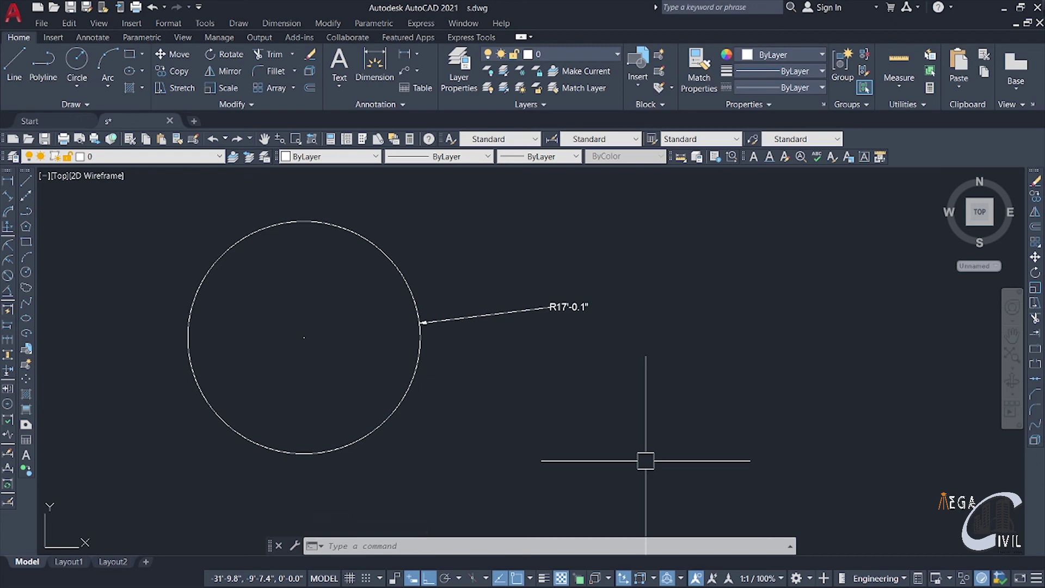
Draw a three-point arc with a radius of about 18'-5.5" to the right of the circle
scroll(583, 359, "down", 4)
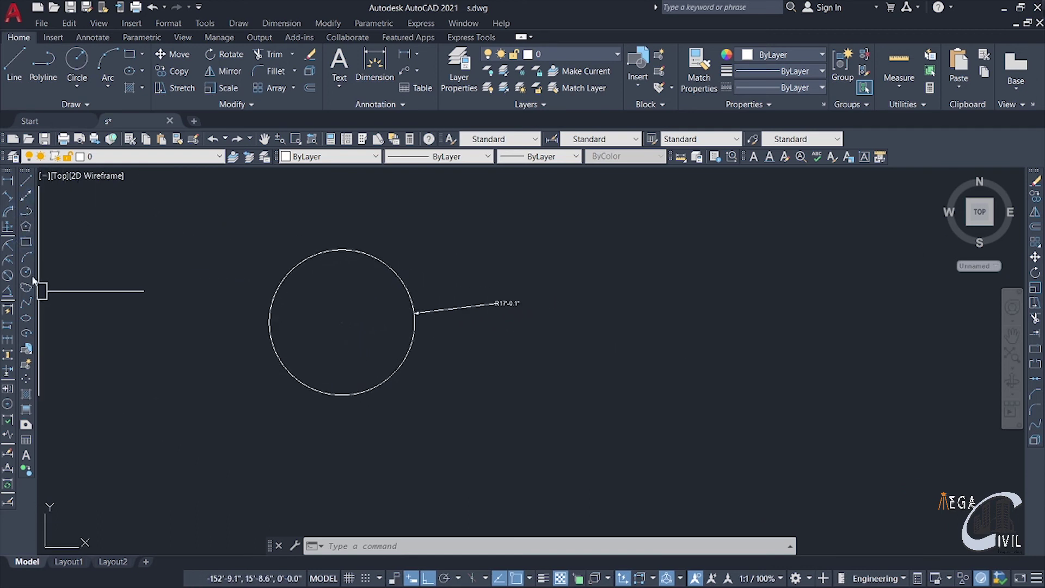
left_click(25, 259)
left_click(644, 272)
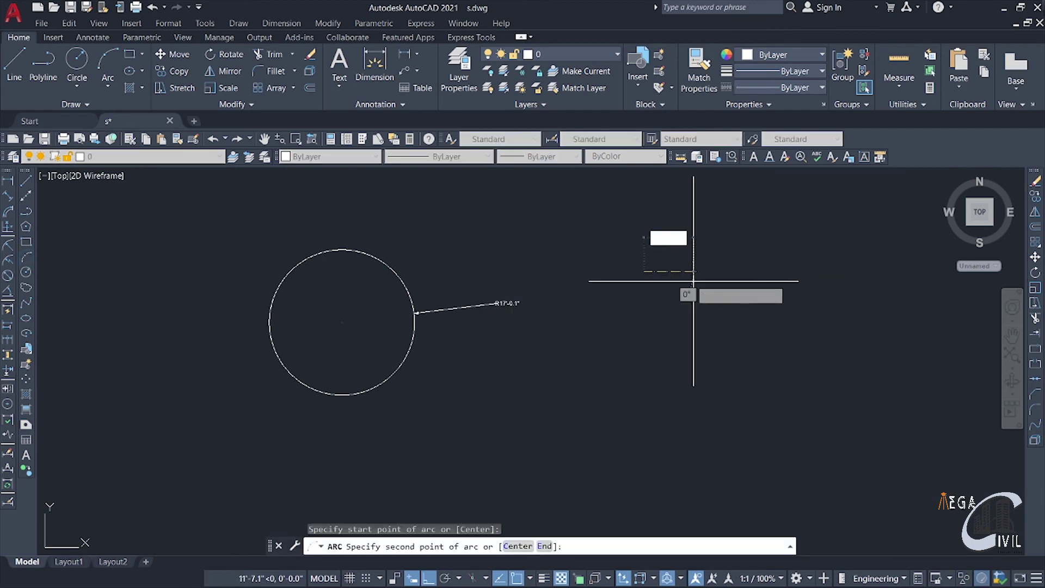
left_click(754, 350)
left_click(730, 382)
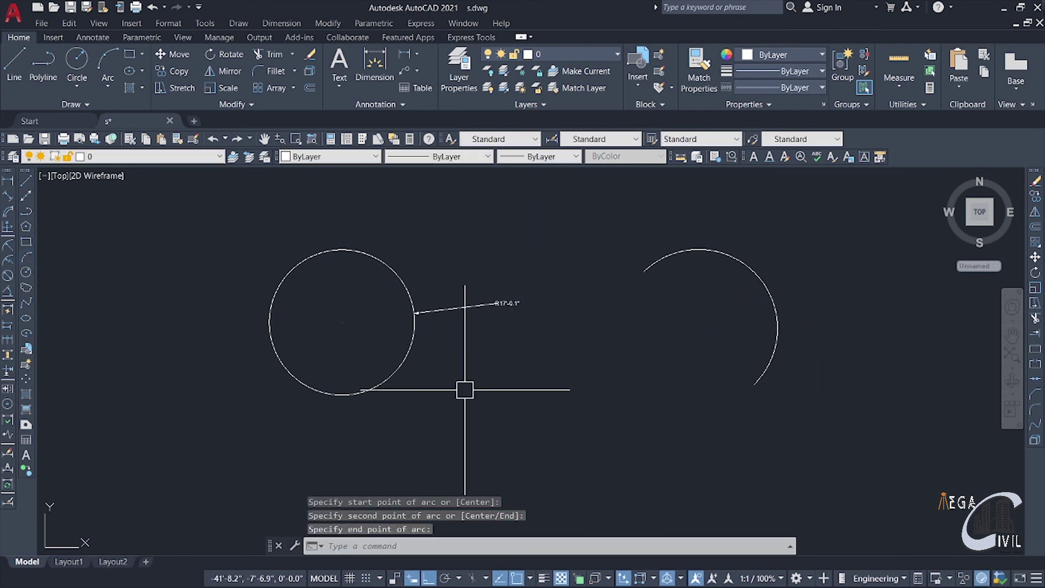
Add a radius dimension to the arc with its text placed outside, to the upper right of the arc
left_click(7, 246)
left_click(776, 313)
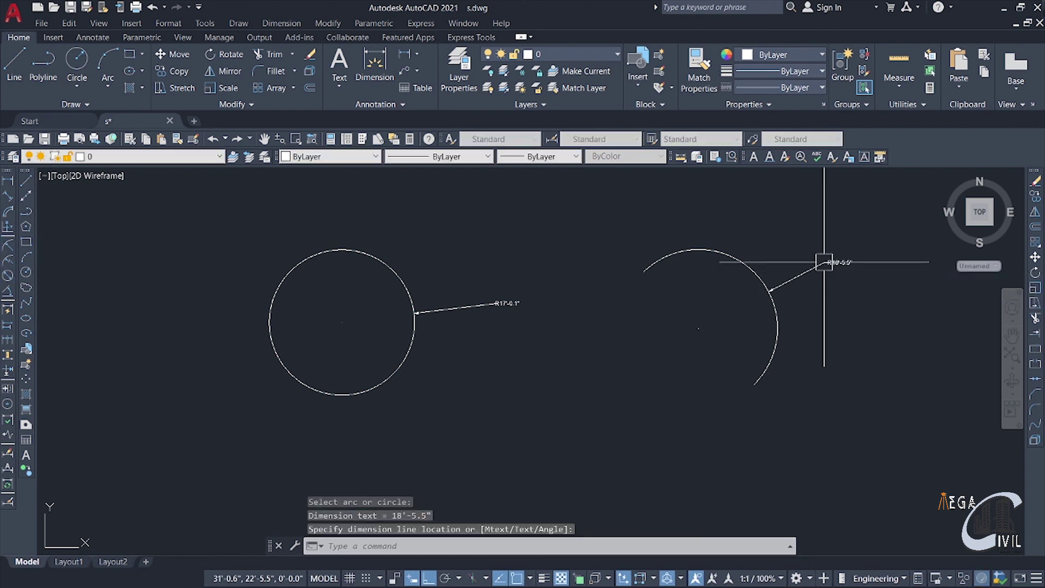
middle_click_drag(858, 292, 703, 296)
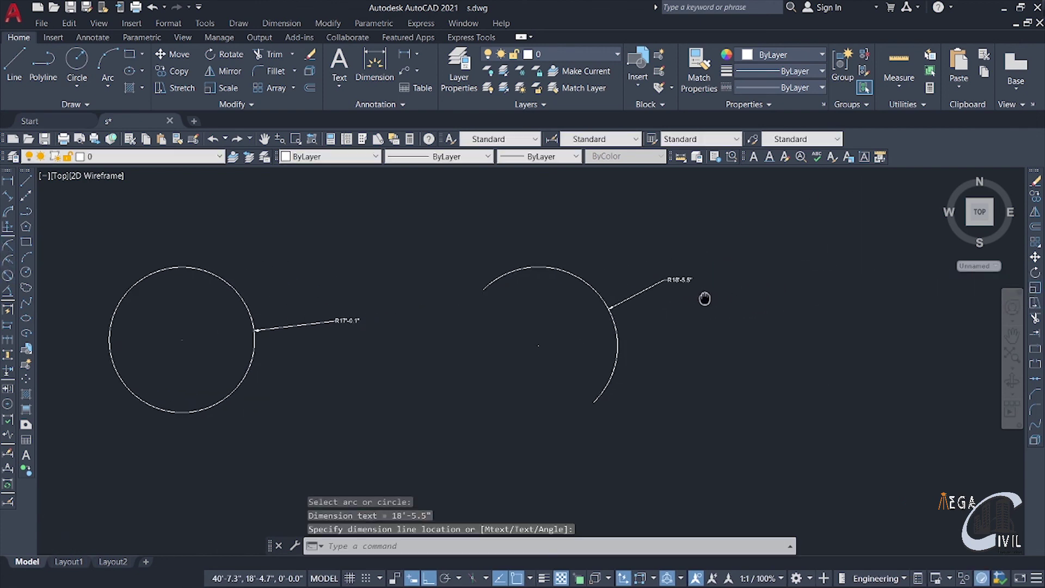
left_click(673, 293)
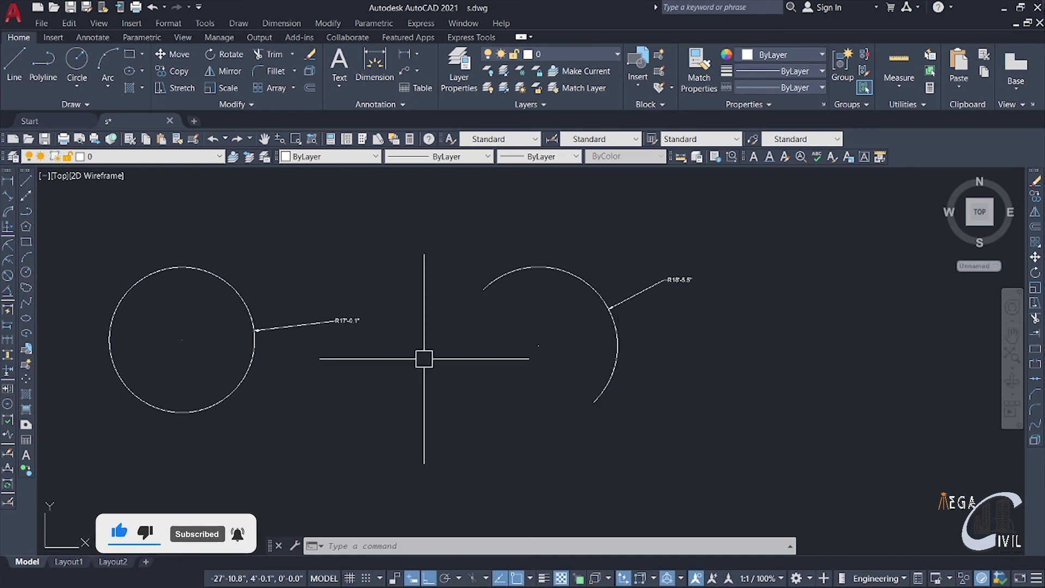
Draw a small, nearly round ellipse between the circle and the arc, slightly below them
middle_click_drag(424, 359, 511, 362)
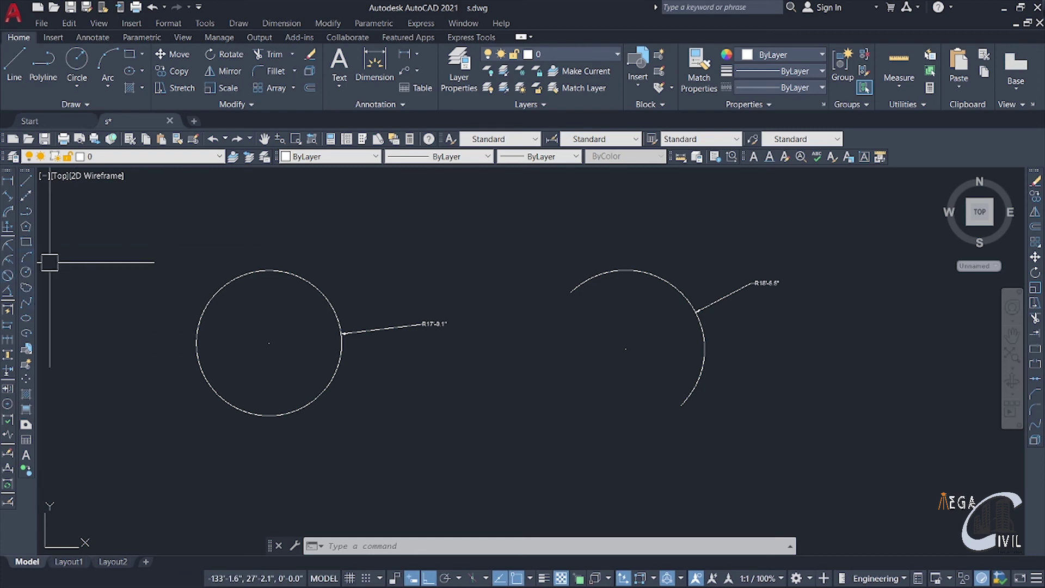
left_click(25, 318)
left_click(476, 419)
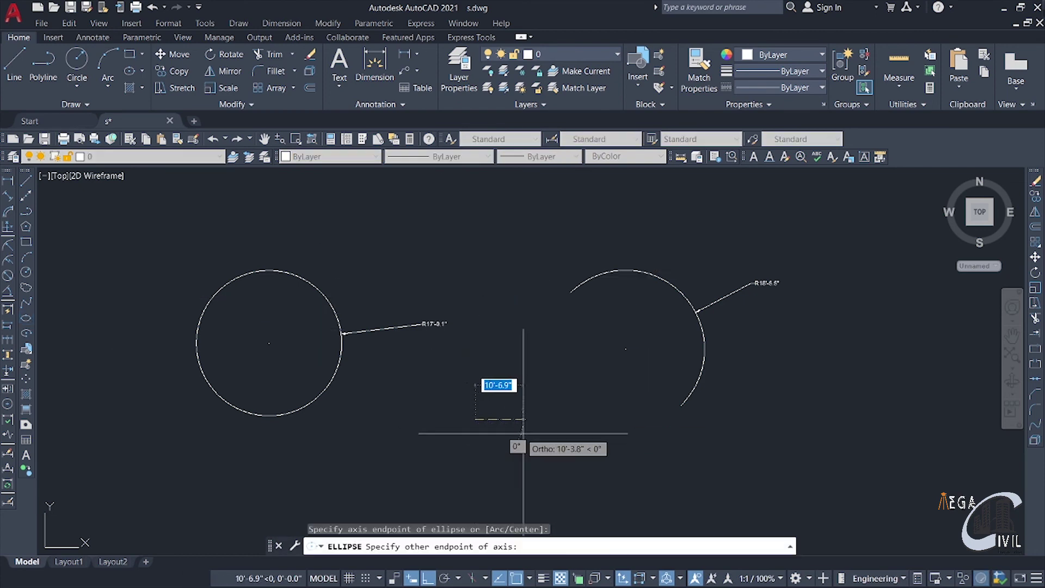
left_click(541, 419)
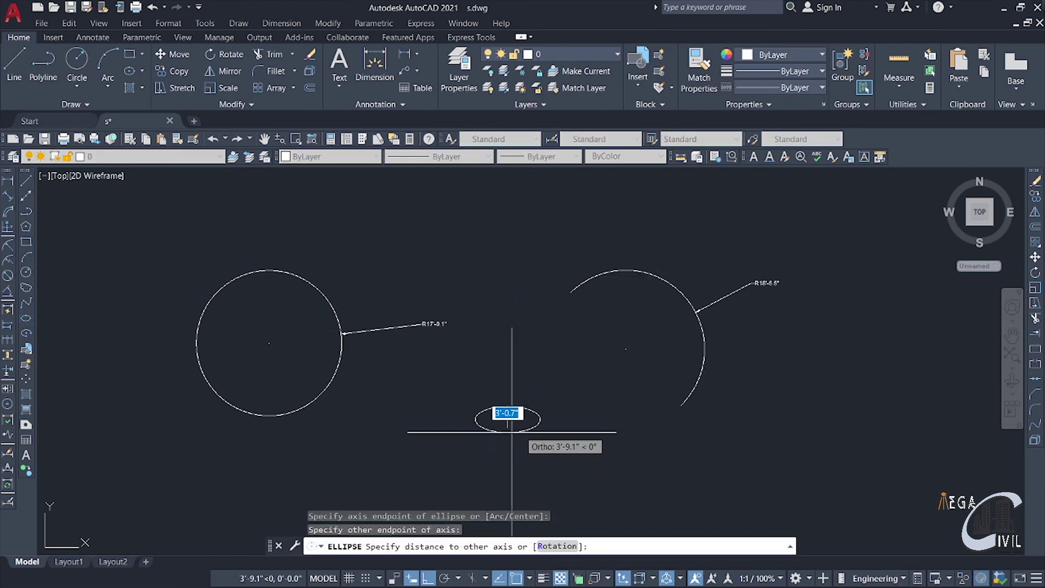
left_click(474, 459)
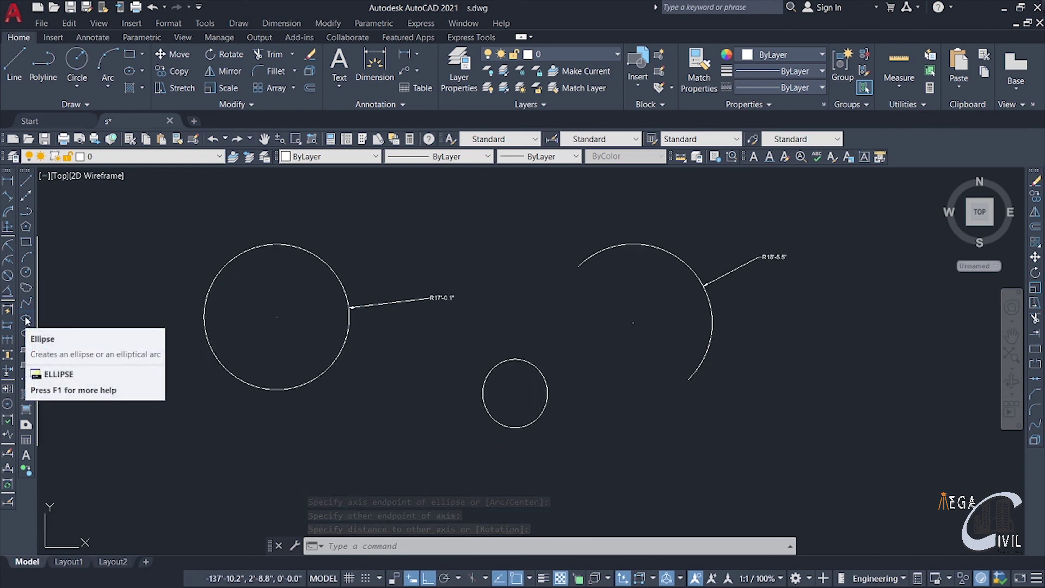
Try to add a radius dimension to the small ellipse
left_click(8, 243)
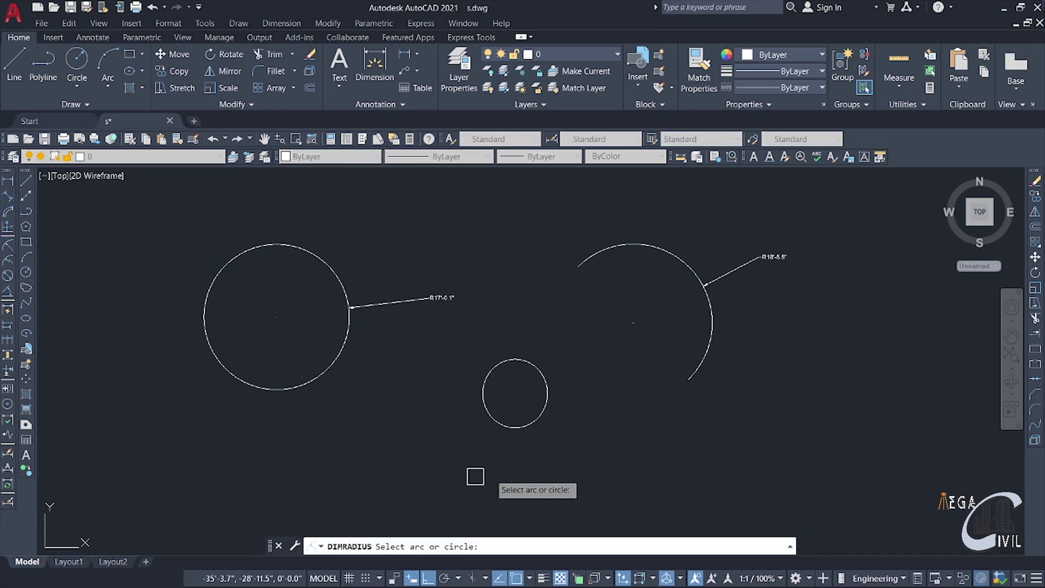
left_click(547, 375)
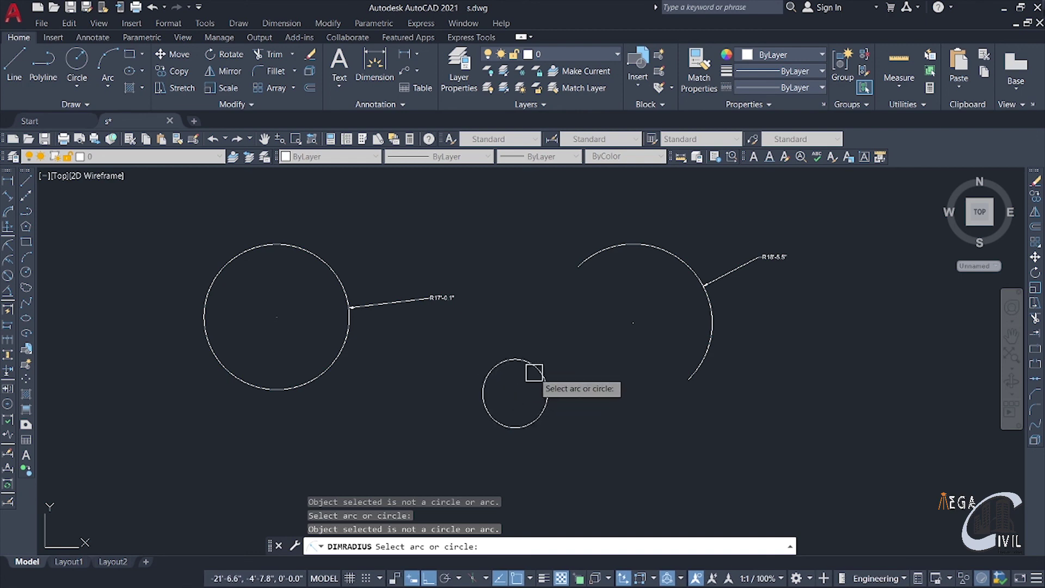
key("Escape")
Draw an L shape to the right of the arc from a vertical line about 56' long and a horizontal line at its lower end
scroll(534, 373, "down", 5)
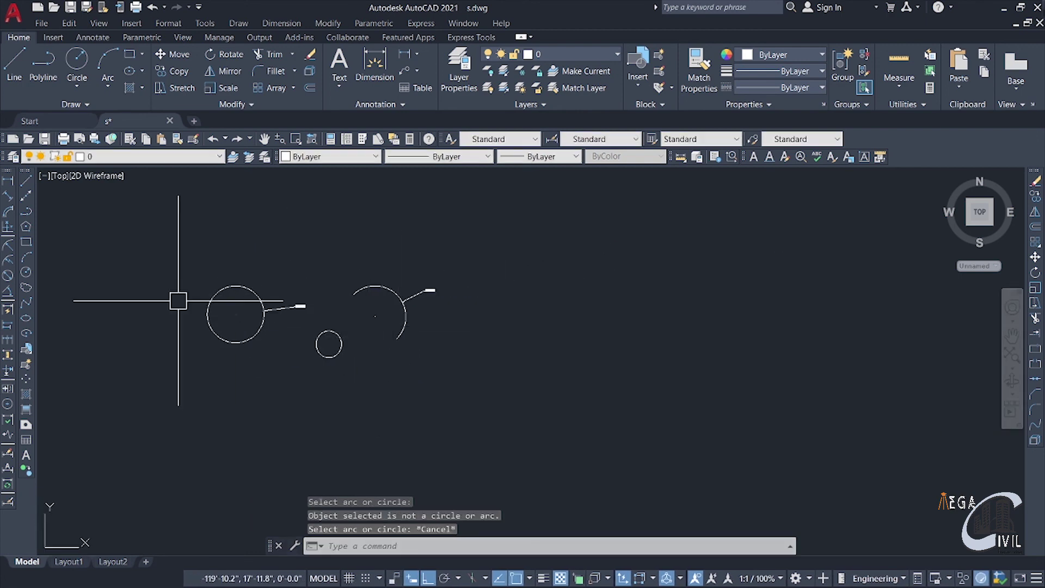
middle_click_drag(179, 300, 131, 301)
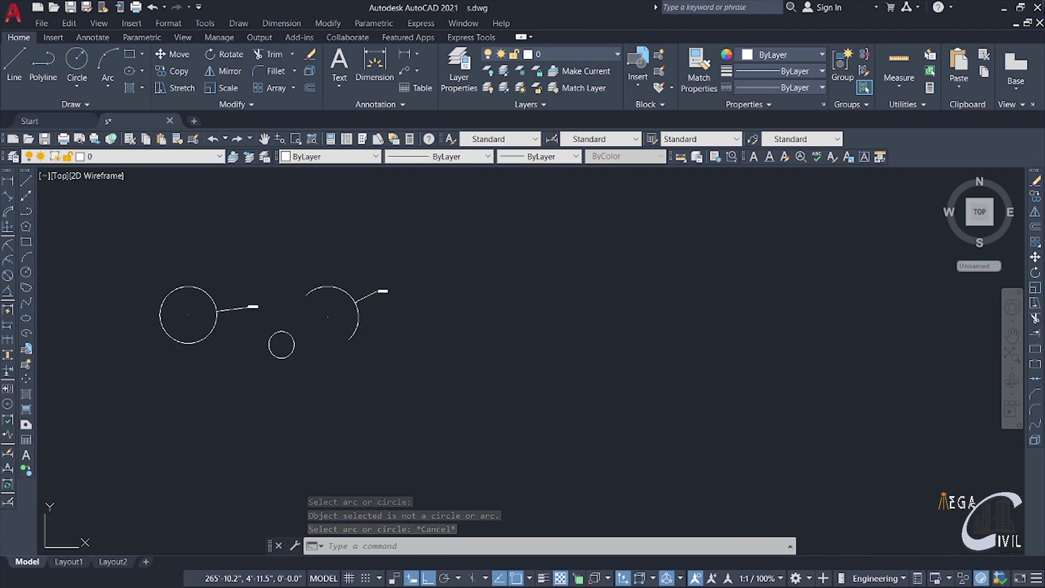
left_click(22, 184)
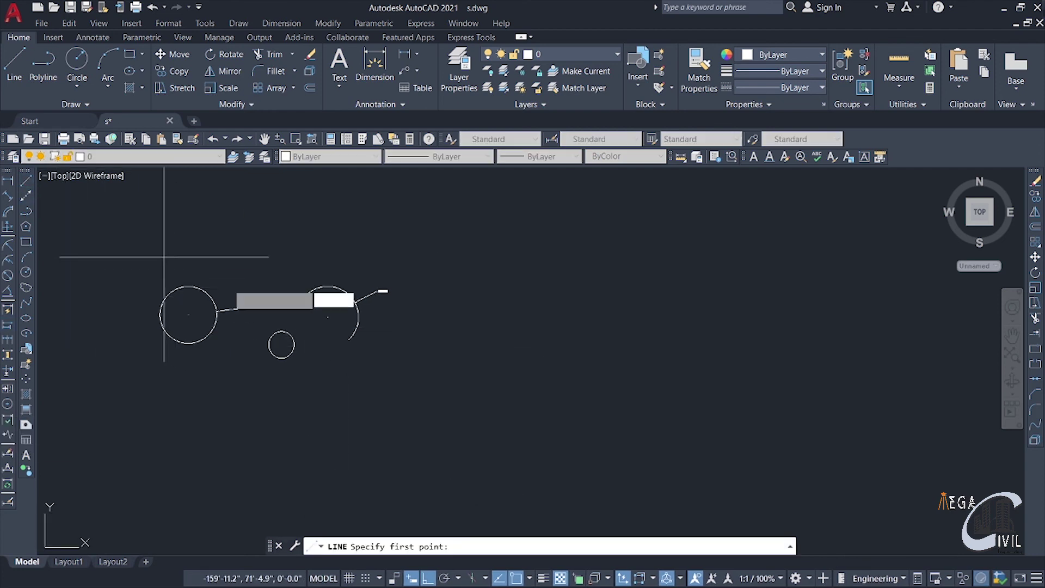
left_click(494, 259)
left_click(508, 349)
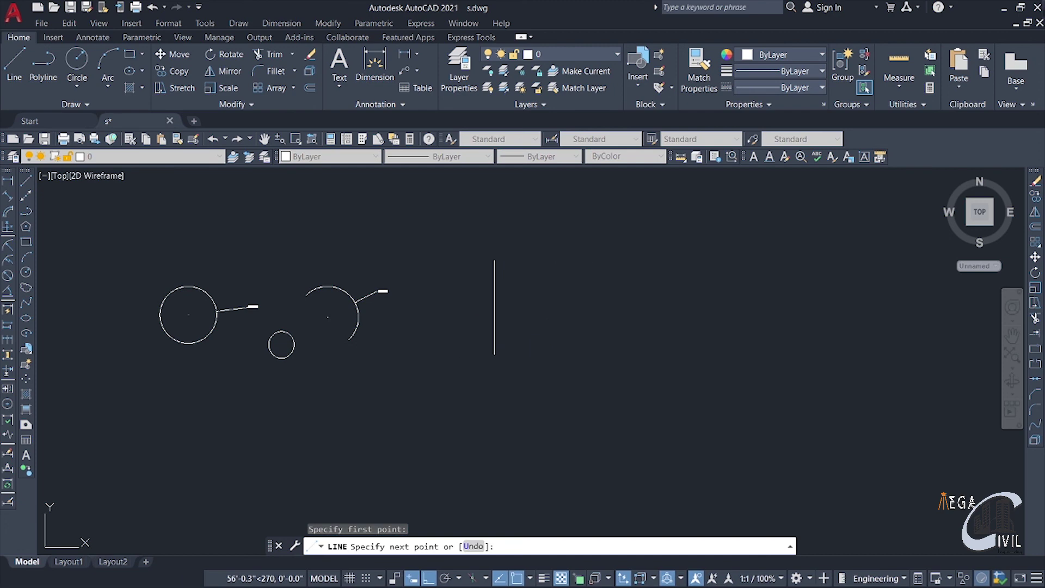
left_click(604, 350)
key("Return")
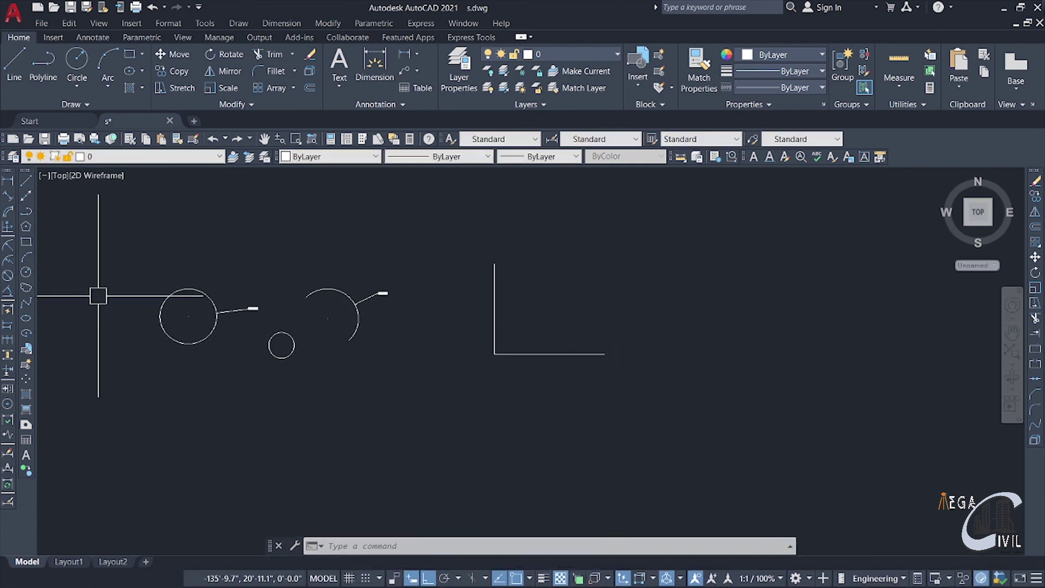
Join the two lines of the L shape into a single polyline
left_click(8, 241)
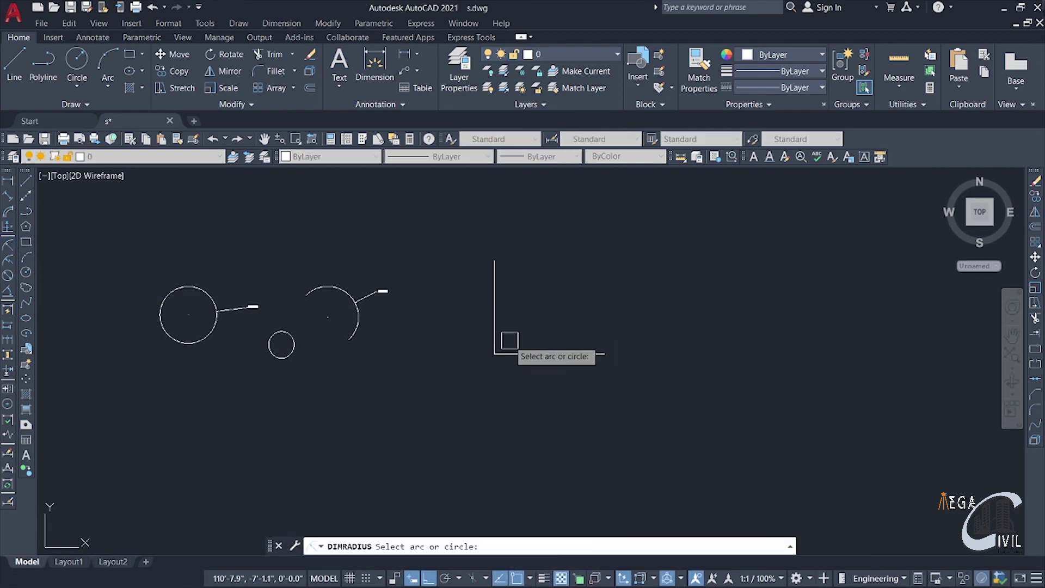
key("Escape")
left_click(457, 179)
left_click(644, 421)
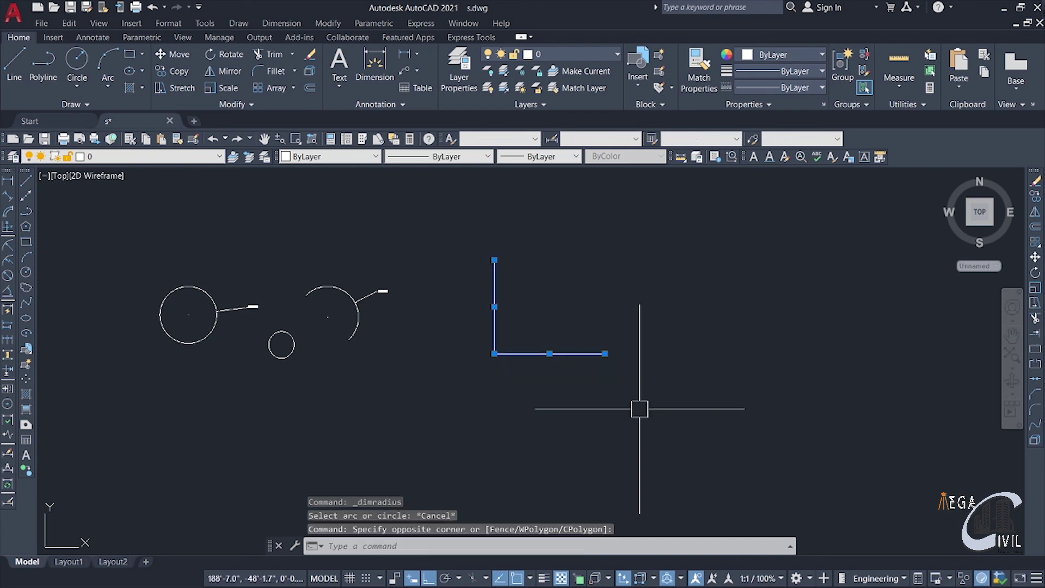
type("join")
key("Return")
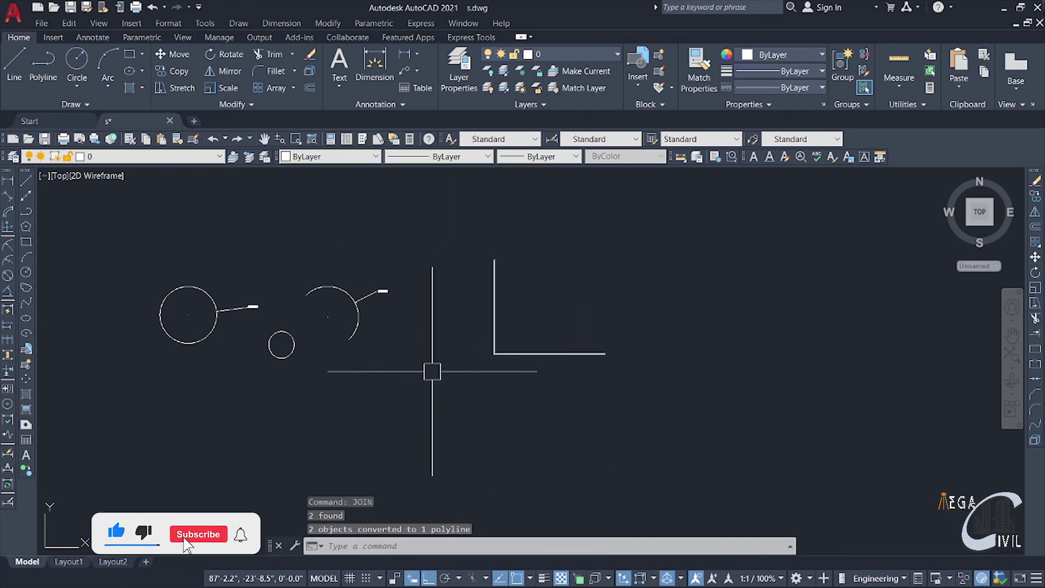
Try to add a radius dimension at the corner of the L-shaped polyline
left_click(8, 246)
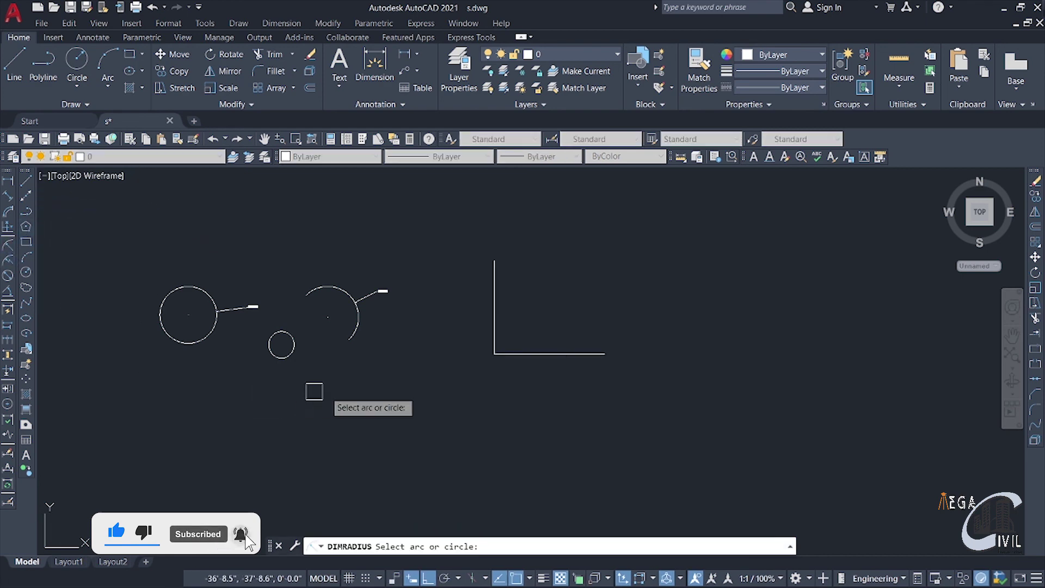
left_click(498, 350)
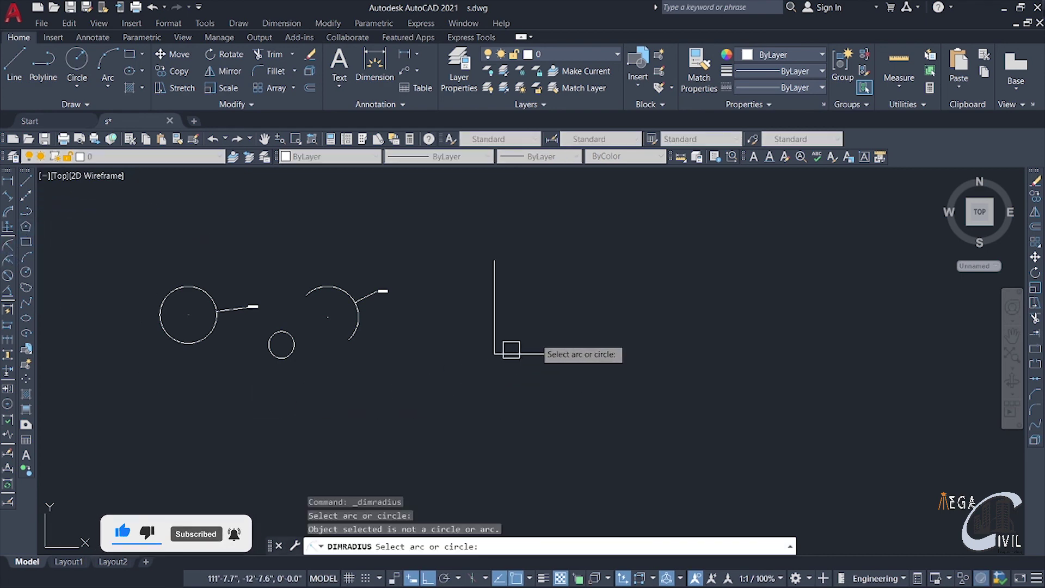
left_click(590, 312)
key("Escape")
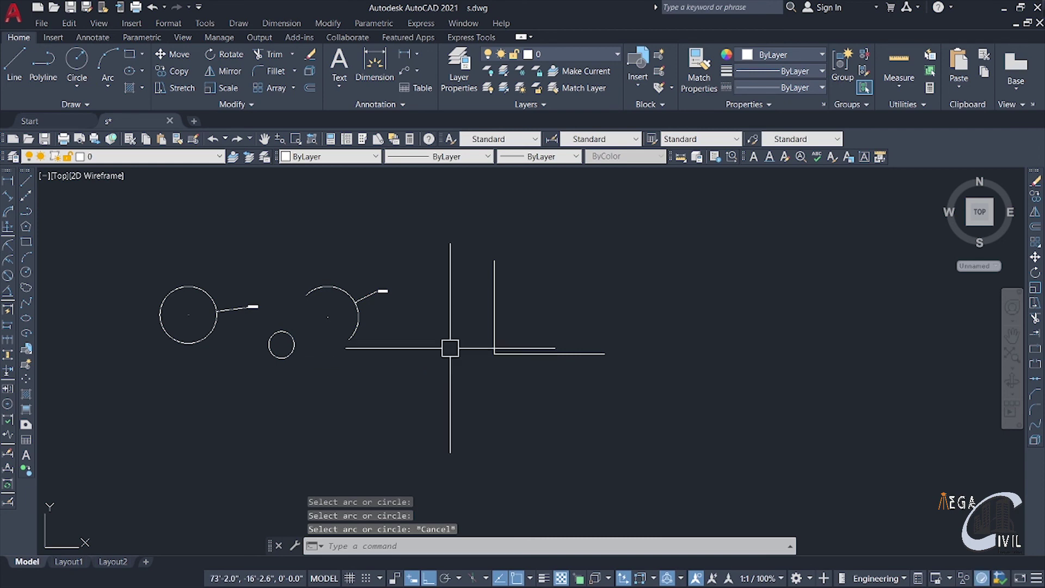
Erase the L-shaped polyline as well as the circle, arc, ellipse and their radius dimensions
left_click(467, 242)
left_click(632, 407)
key("Delete")
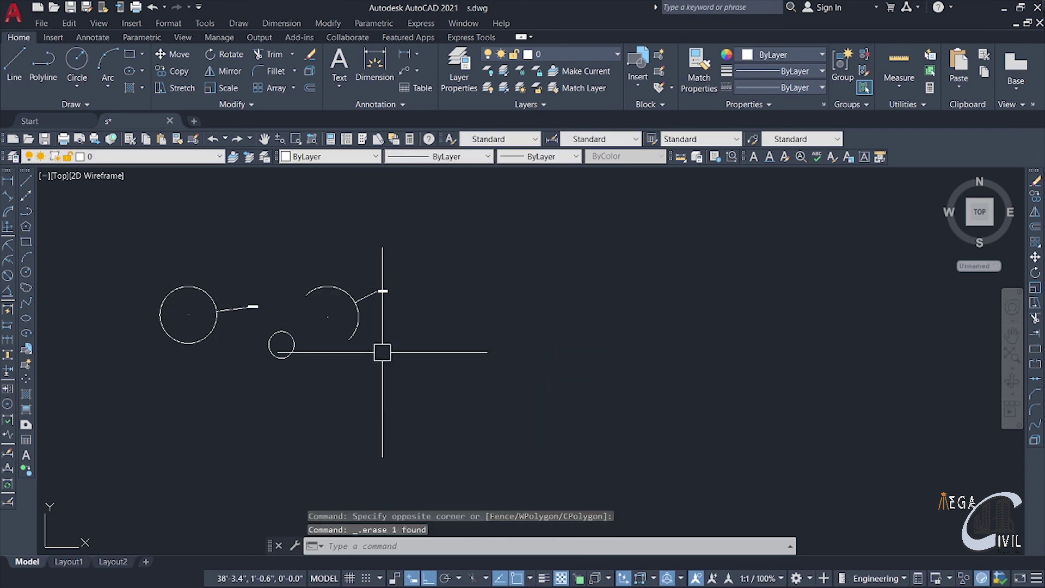
left_click(102, 251)
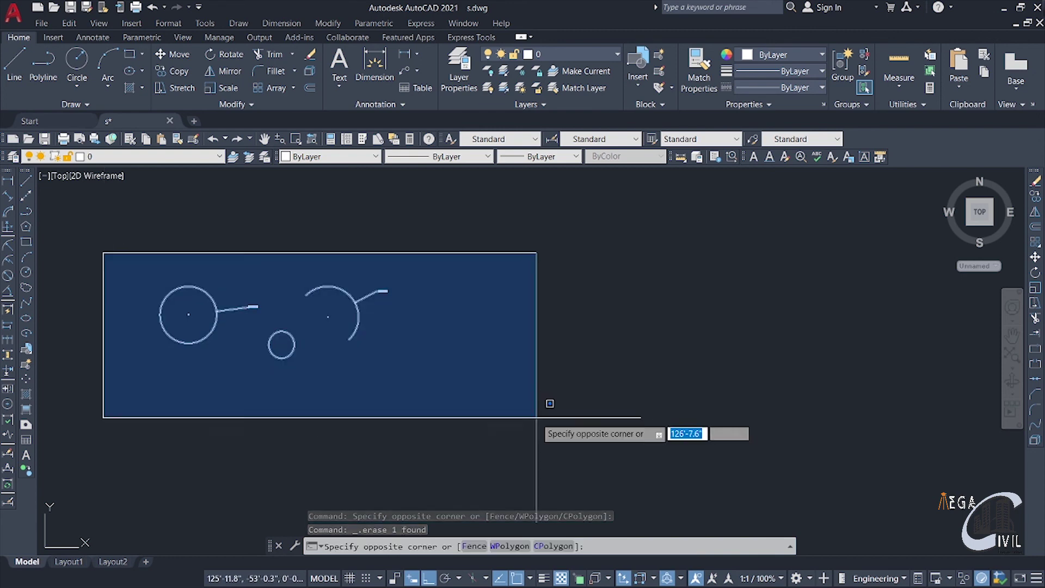
left_click(536, 418)
key("Delete")
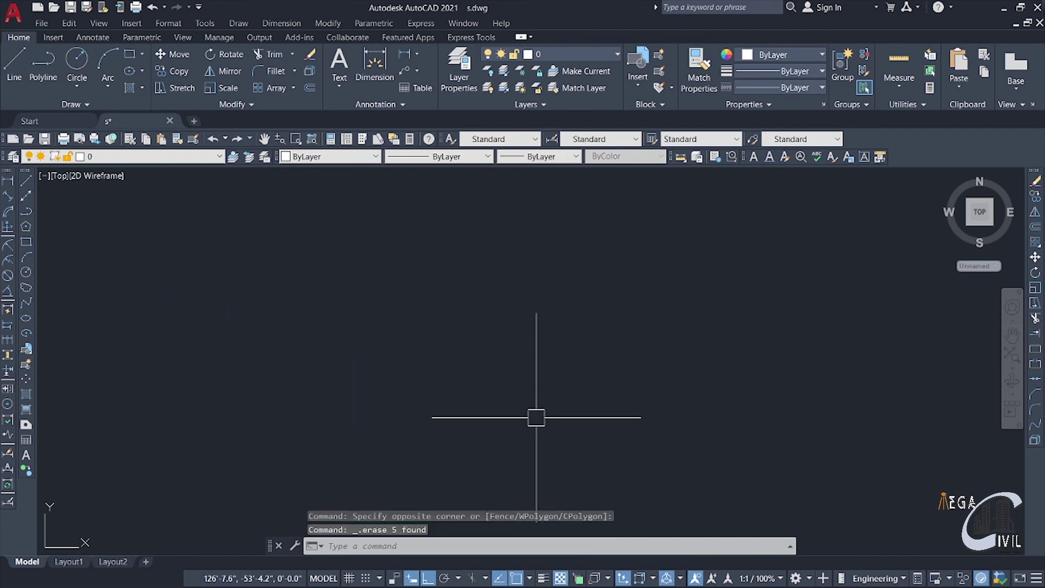